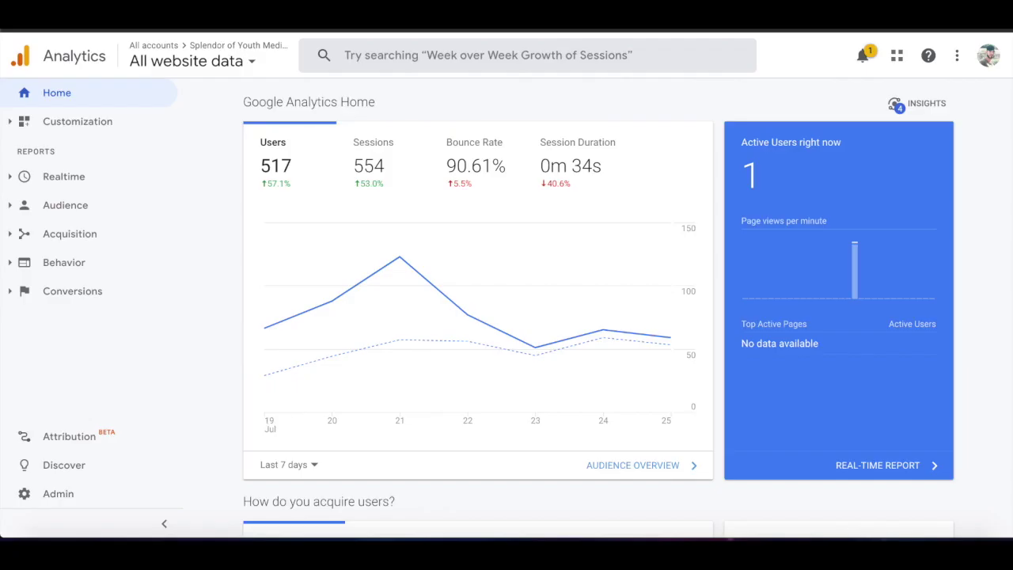
- Set the date range of the "What pages do your users visit?" card on Analytics Home to Last 28 days
{"action": "scroll", "coordinate": [269, 360], "scroll_direction": "down", "scroll_amount": 1}
{"action": "scroll", "coordinate": [269, 360], "scroll_direction": "up", "scroll_amount": 1}
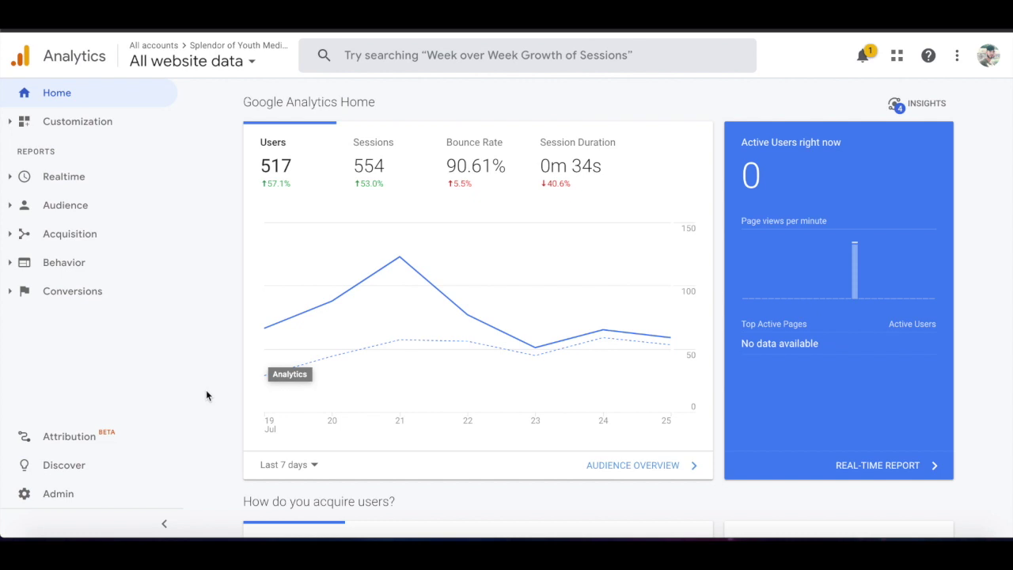
{"action": "scroll", "coordinate": [220, 389], "scroll_direction": "down", "scroll_amount": 1}
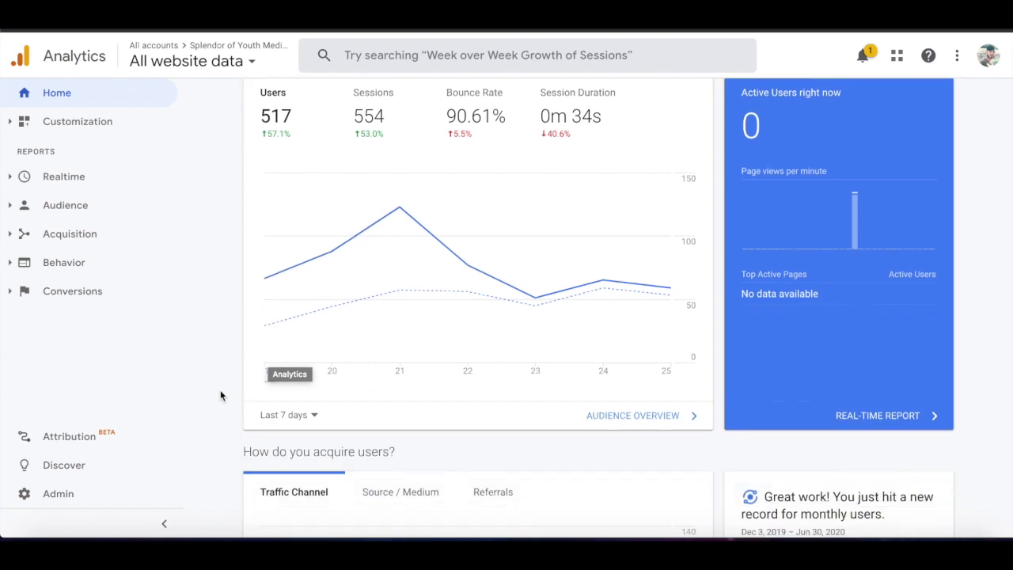
{"action": "scroll", "coordinate": [220, 389], "scroll_direction": "down", "scroll_amount": 10}
{"action": "scroll", "coordinate": [220, 389], "scroll_direction": "down", "scroll_amount": 7}
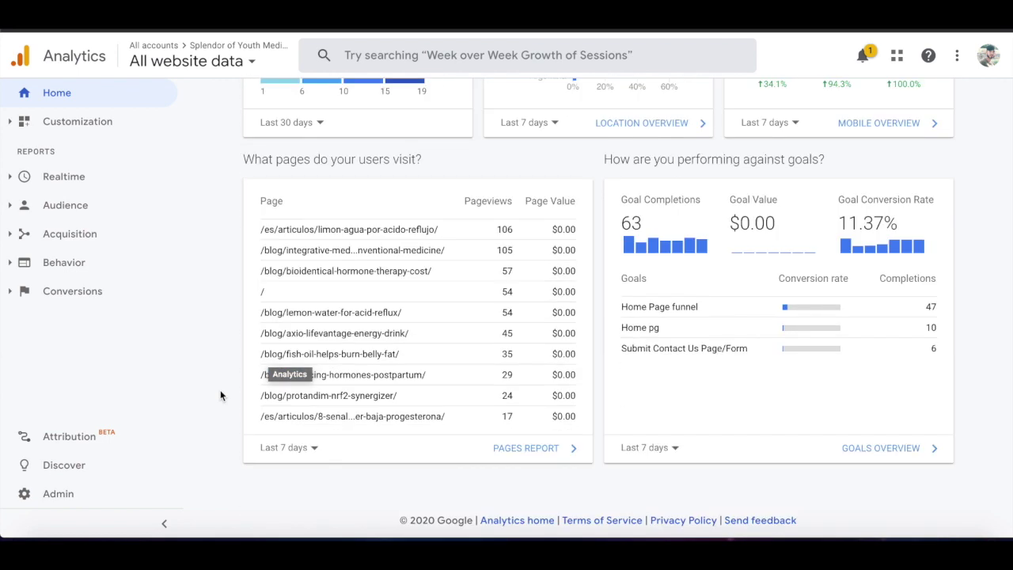
{"action": "left_click", "coordinate": [497, 230]}
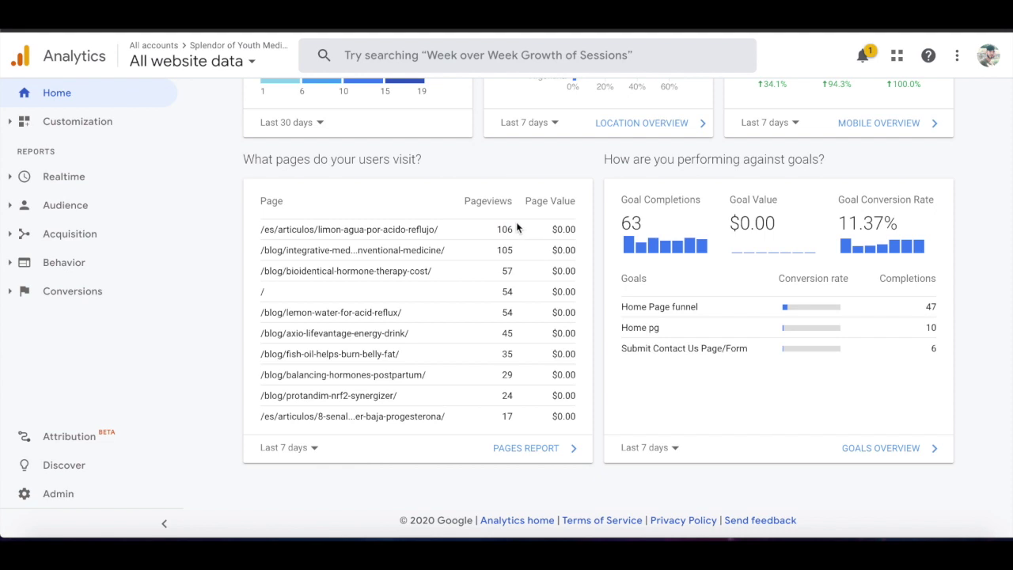
{"action": "left_click", "coordinate": [314, 448]}
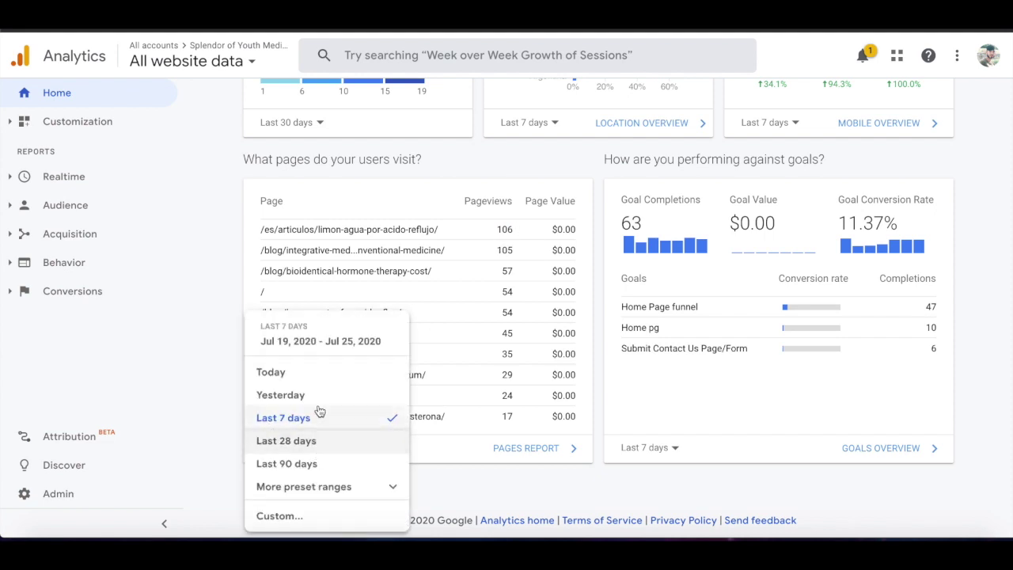
{"action": "left_click", "coordinate": [307, 441]}
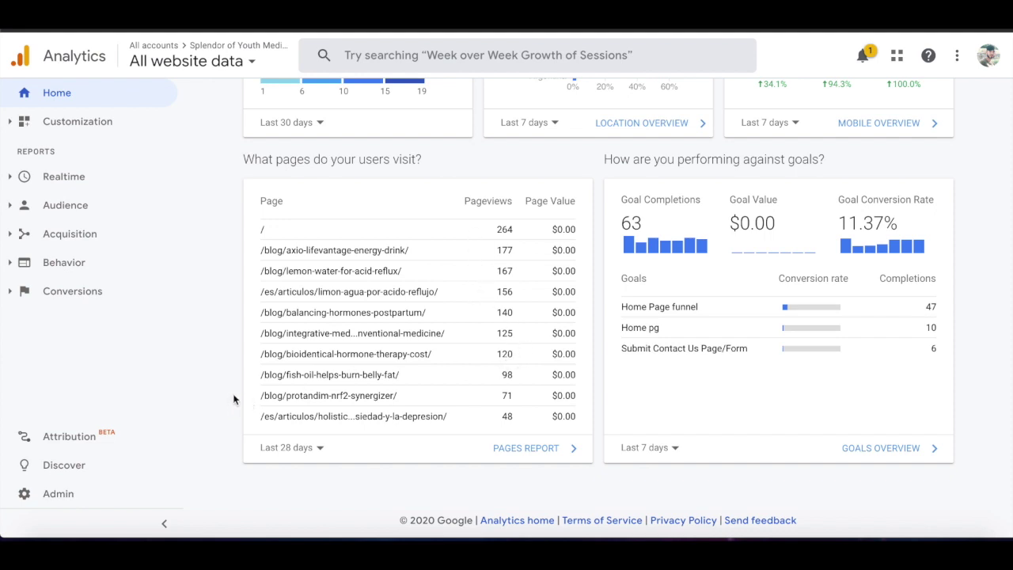
- Review the device, location, visit time, retention, active user and traffic channel cards on Analytics Home
{"action": "scroll", "coordinate": [242, 352], "scroll_direction": "up", "scroll_amount": 4}
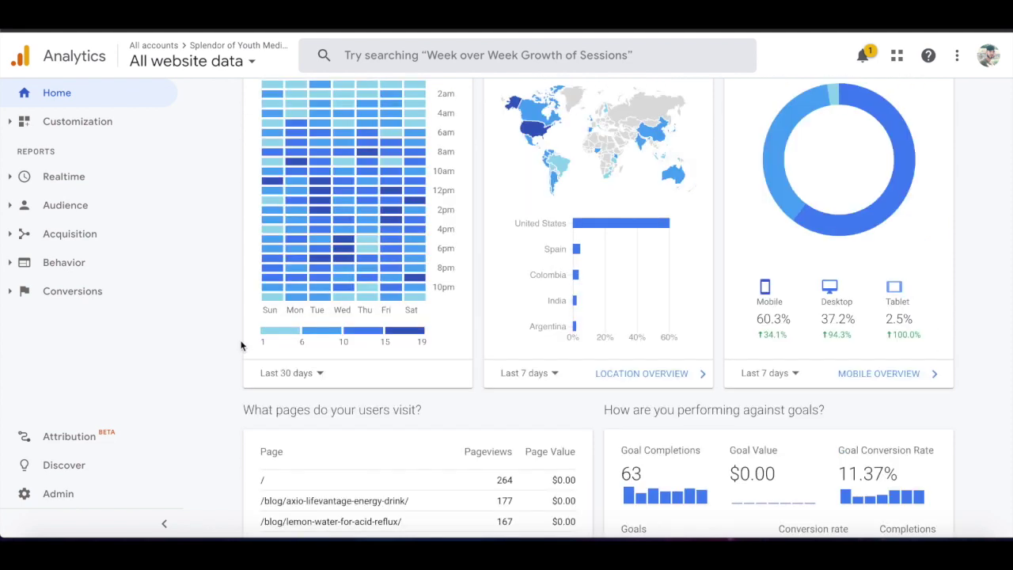
{"action": "scroll", "coordinate": [242, 346], "scroll_direction": "up", "scroll_amount": 2}
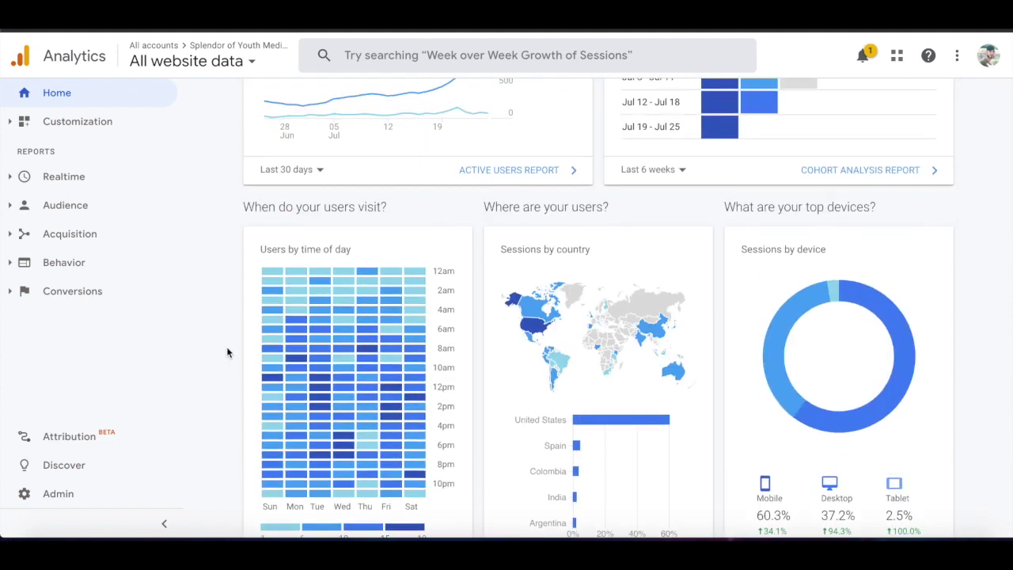
{"action": "scroll", "coordinate": [227, 350], "scroll_direction": "up", "scroll_amount": 2}
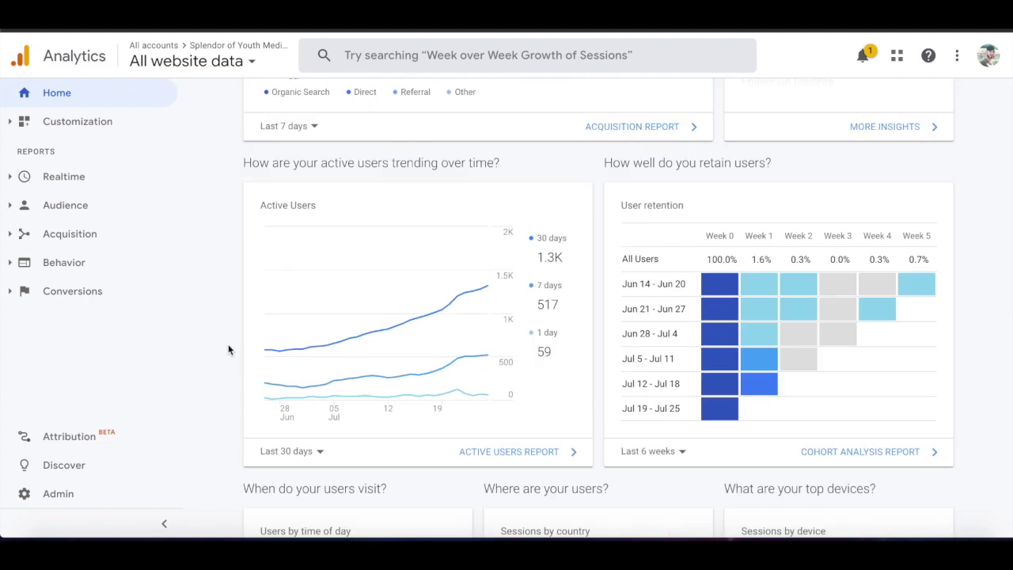
{"action": "scroll", "coordinate": [228, 349], "scroll_direction": "up", "scroll_amount": 3}
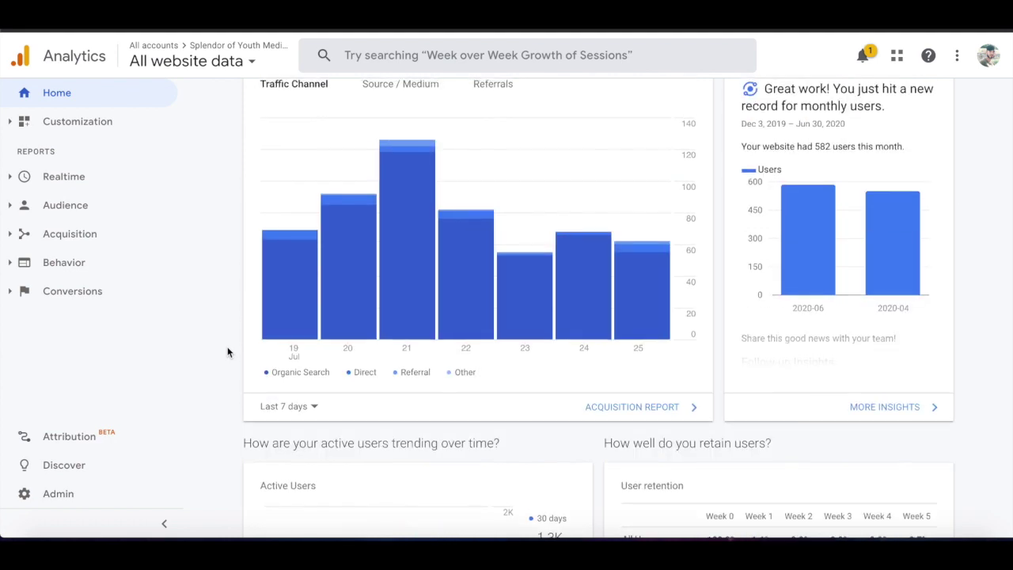
{"action": "scroll", "coordinate": [228, 351], "scroll_direction": "up", "scroll_amount": 2}
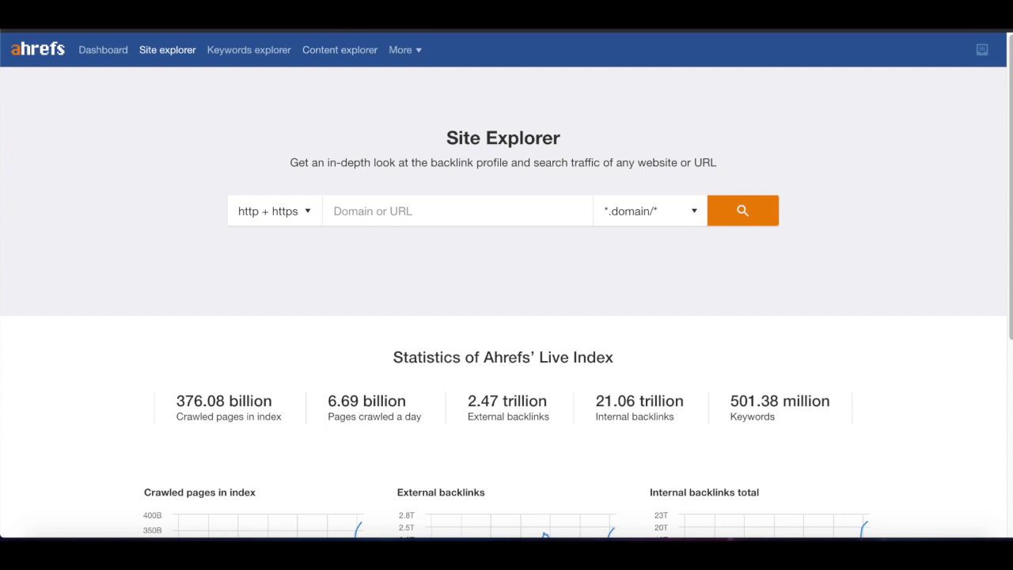
- Open Quora in a new browser tab and look through its home feed
{"action": "key", "text": "ctrl+t"}
{"action": "type", "text": "quora"}
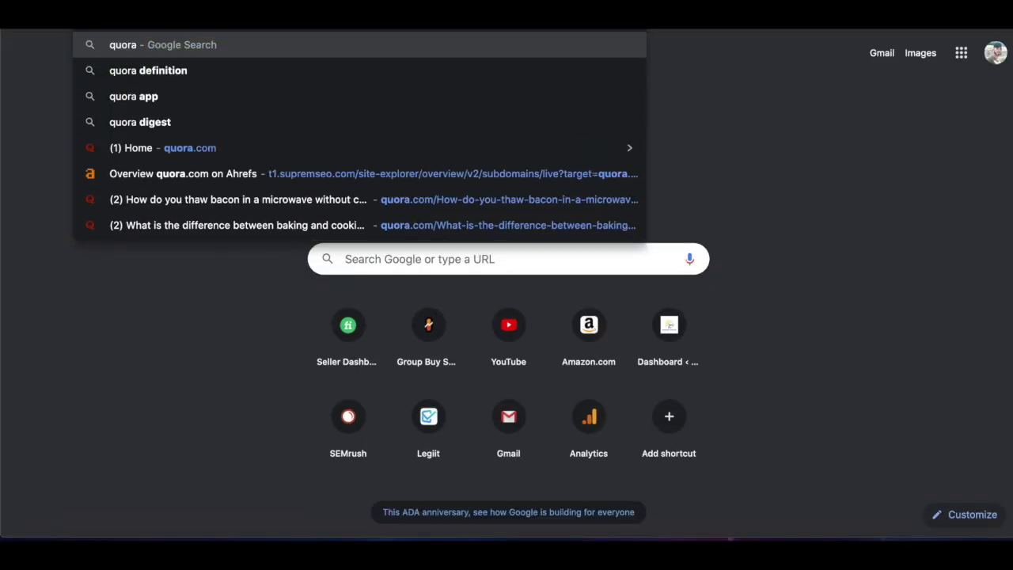
{"action": "type", "text": ".co"}
{"action": "key", "text": "Return"}
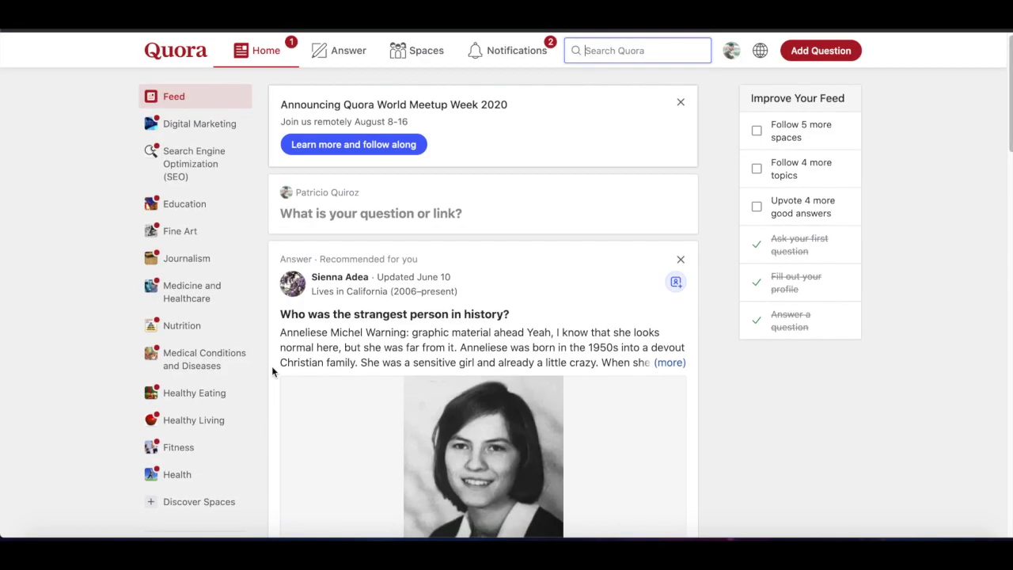
{"action": "scroll", "coordinate": [271, 371], "scroll_direction": "down", "scroll_amount": 1}
{"action": "scroll", "coordinate": [271, 366], "scroll_direction": "down", "scroll_amount": 10}
{"action": "scroll", "coordinate": [265, 380], "scroll_direction": "down", "scroll_amount": 5}
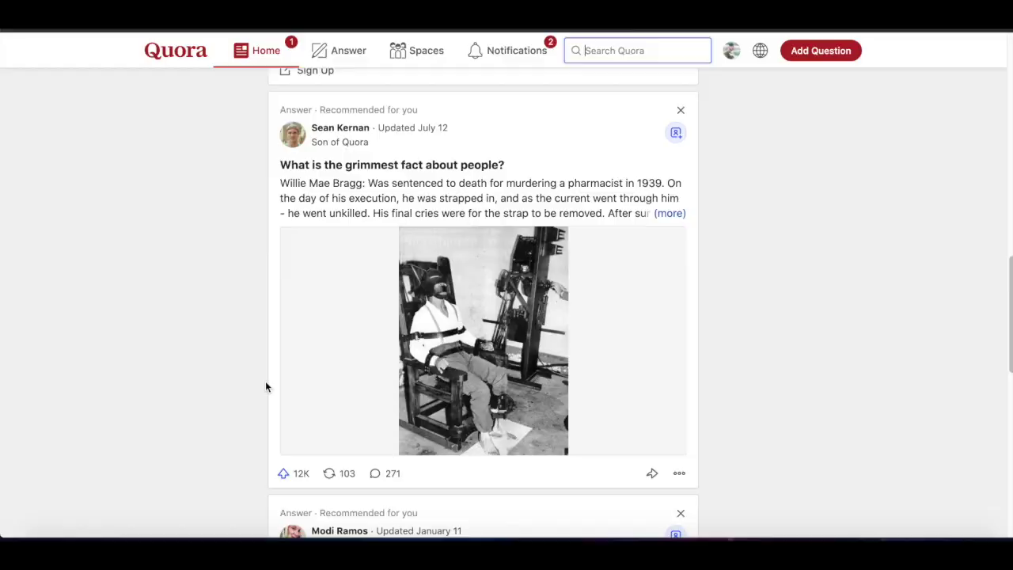
{"action": "left_click", "coordinate": [304, 103]}
{"action": "scroll", "coordinate": [244, 287], "scroll_direction": "up", "scroll_amount": 15}
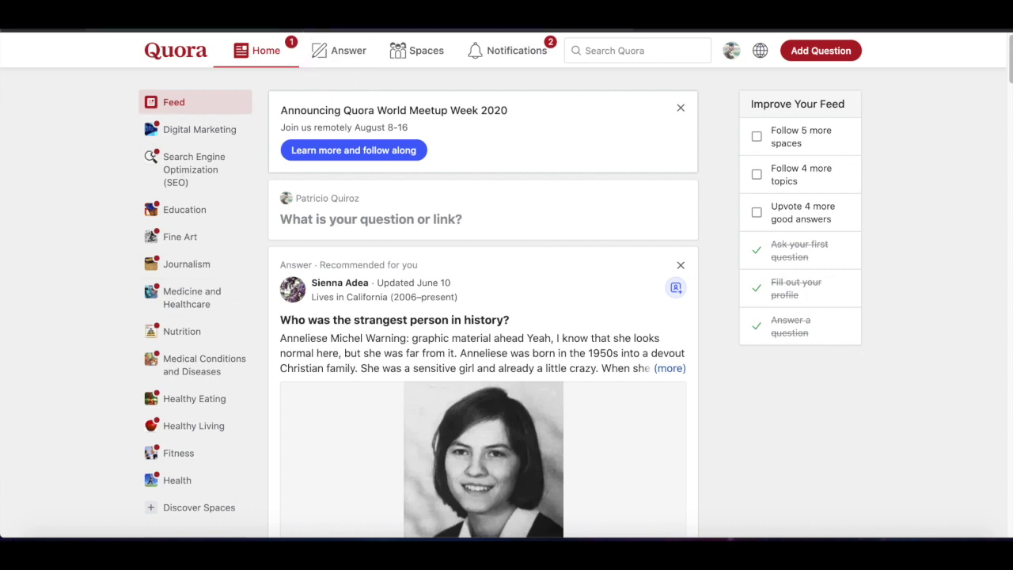
{"action": "left_click", "coordinate": [290, 29]}
{"action": "type", "text": "c"}
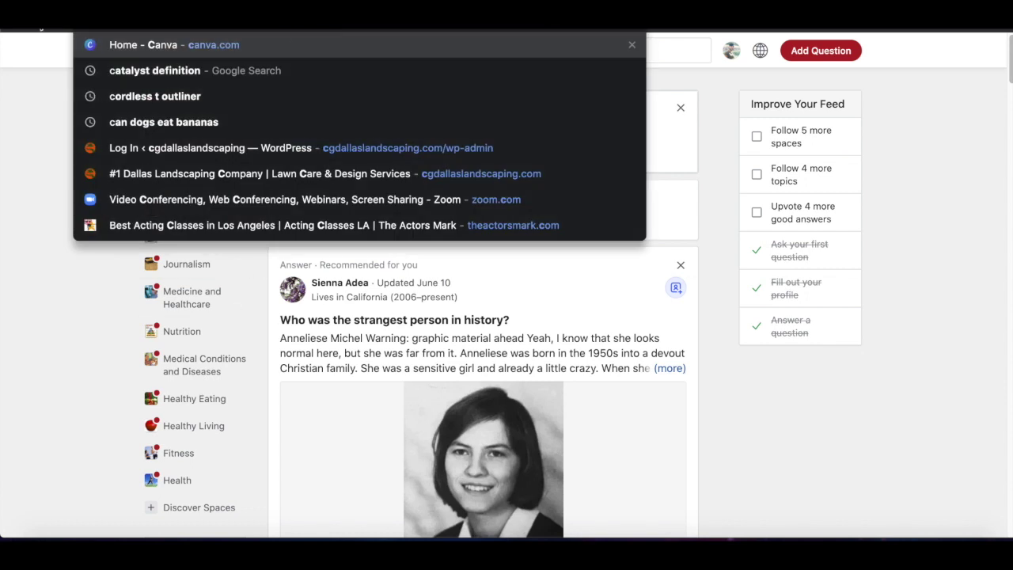
{"action": "key", "text": "ctrl+r"}
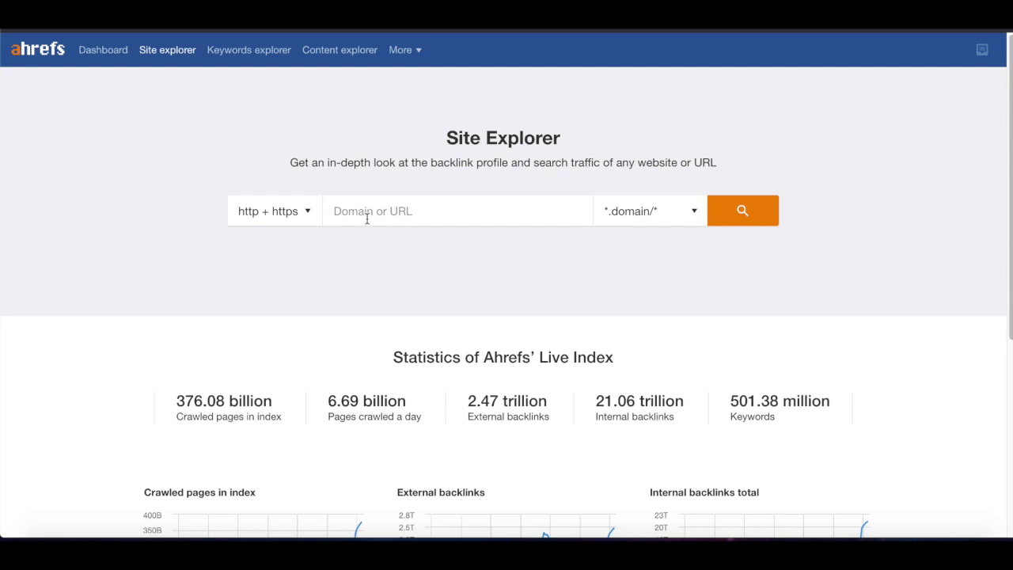
{"action": "type", "text": "https://www.quora.com/"}
{"action": "left_click", "coordinate": [741, 210]}
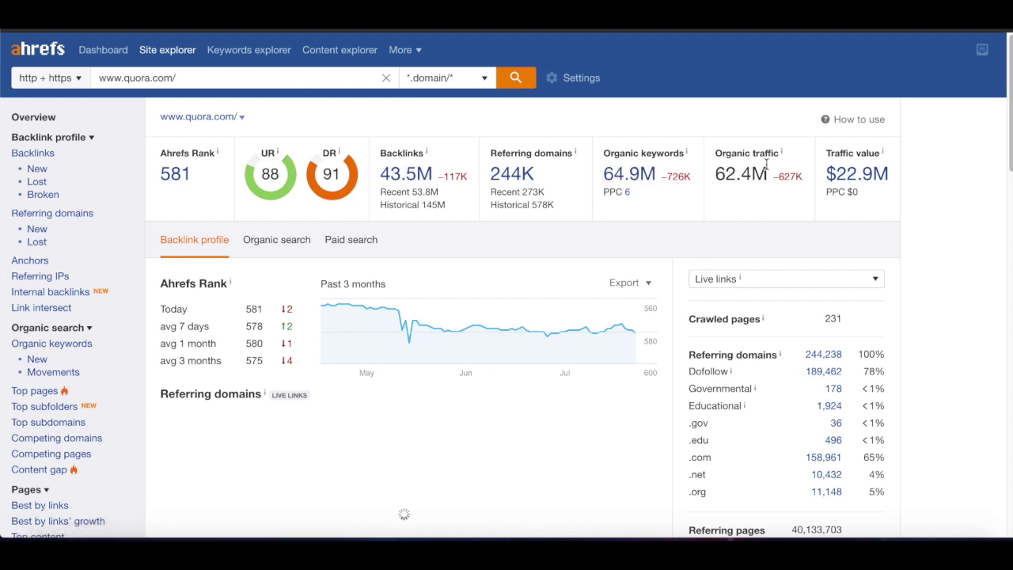
- Look over the Quora domain overview and open its Top Pages report
{"action": "scroll", "coordinate": [574, 274], "scroll_direction": "down", "scroll_amount": 2}
{"action": "scroll", "coordinate": [573, 273], "scroll_direction": "down", "scroll_amount": 1}
{"action": "scroll", "coordinate": [554, 285], "scroll_direction": "up", "scroll_amount": 3}
{"action": "left_click", "coordinate": [42, 394]}
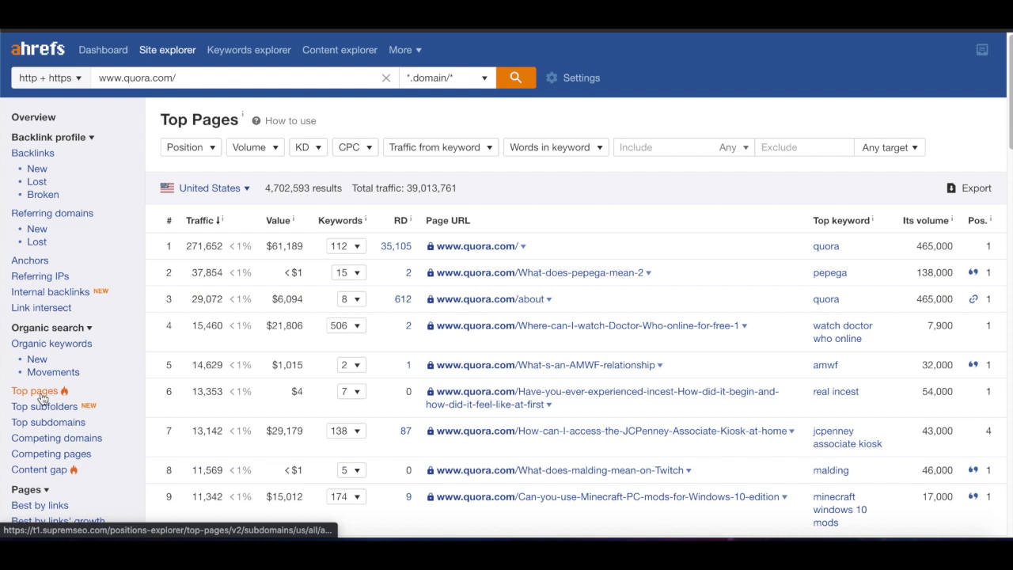
- Filter the top pages to ranking positions from 1 to 10
{"action": "left_click", "coordinate": [211, 151]}
{"action": "type", "text": "1"}
{"action": "key", "text": "Tab"}
{"action": "type", "text": "10"}
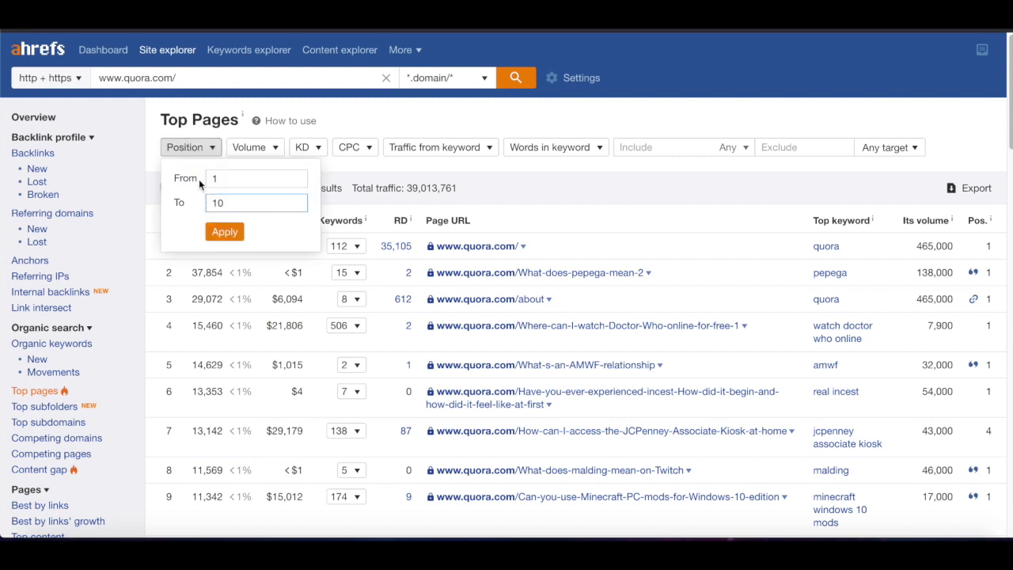
{"action": "left_click", "coordinate": [226, 232]}
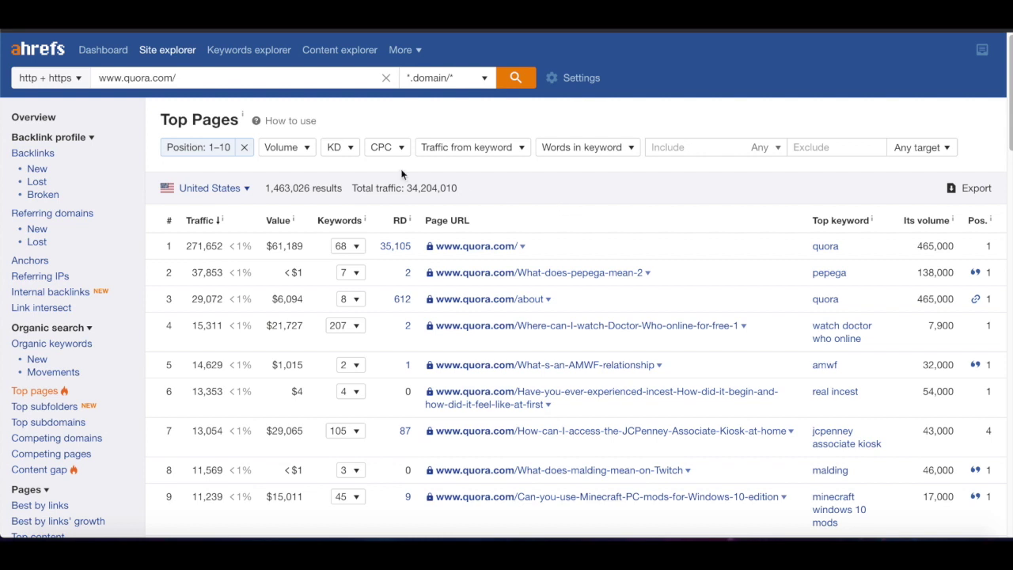
- Filter the top pages to a keyword difficulty (KD) from 0 to 30
{"action": "left_click", "coordinate": [351, 149]}
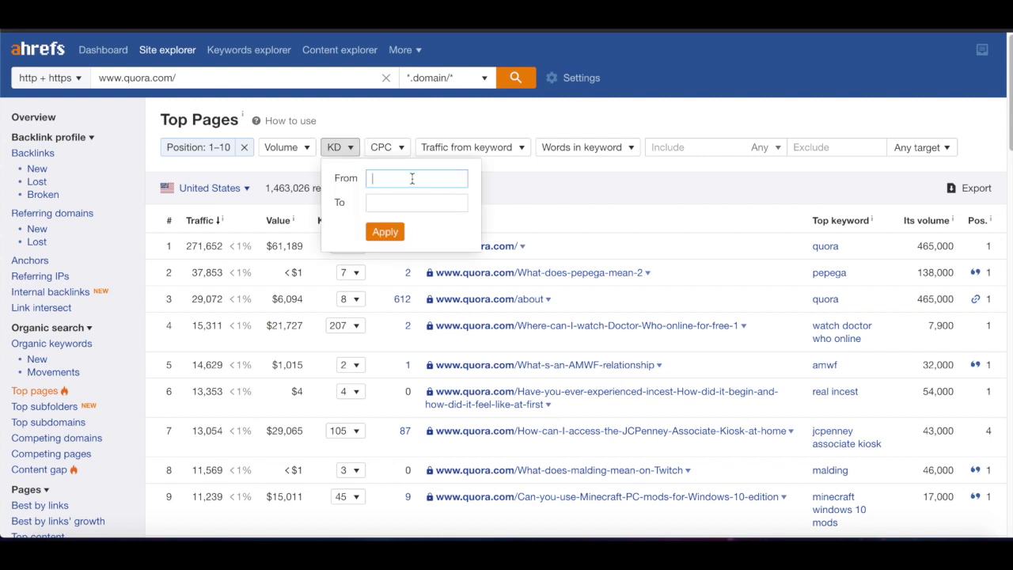
{"action": "type", "text": "0"}
{"action": "left_click", "coordinate": [408, 203]}
{"action": "type", "text": "30"}
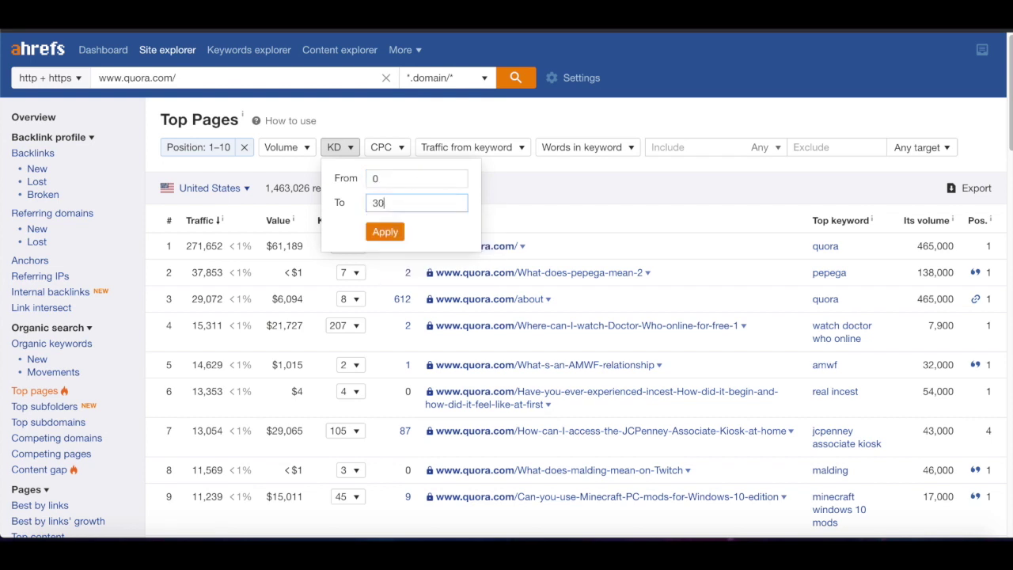
{"action": "left_click", "coordinate": [385, 234]}
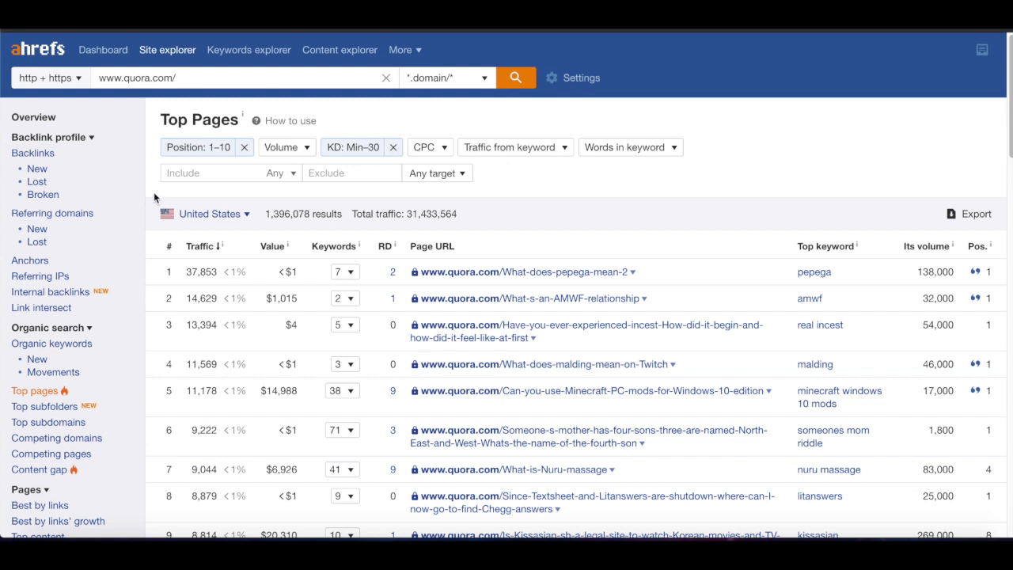
- Limit the top pages to those that include the word "cooking"
{"action": "mouse_move", "coordinate": [193, 172]}
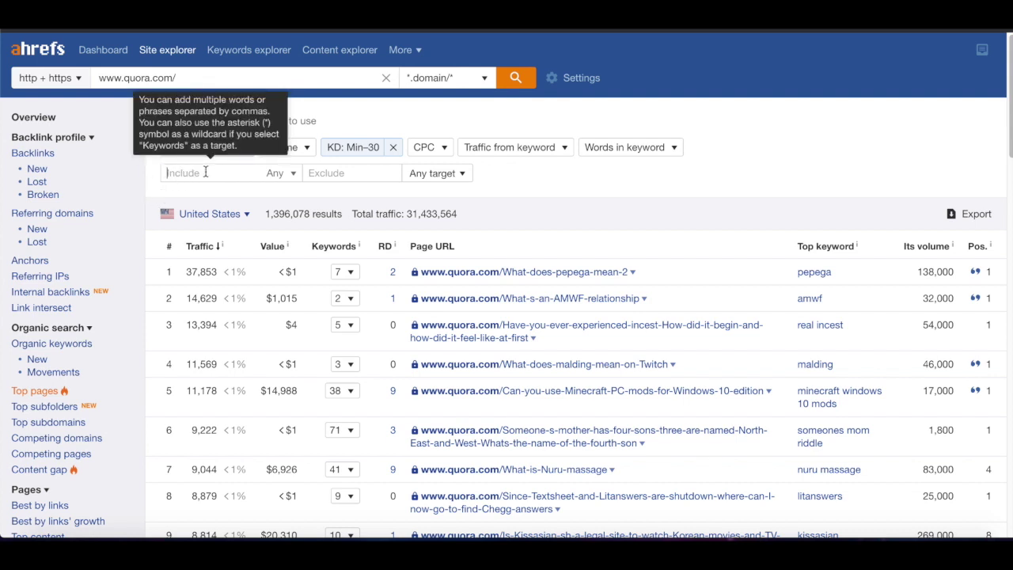
{"action": "left_click", "coordinate": [177, 182]}
{"action": "type", "text": "cooking"}
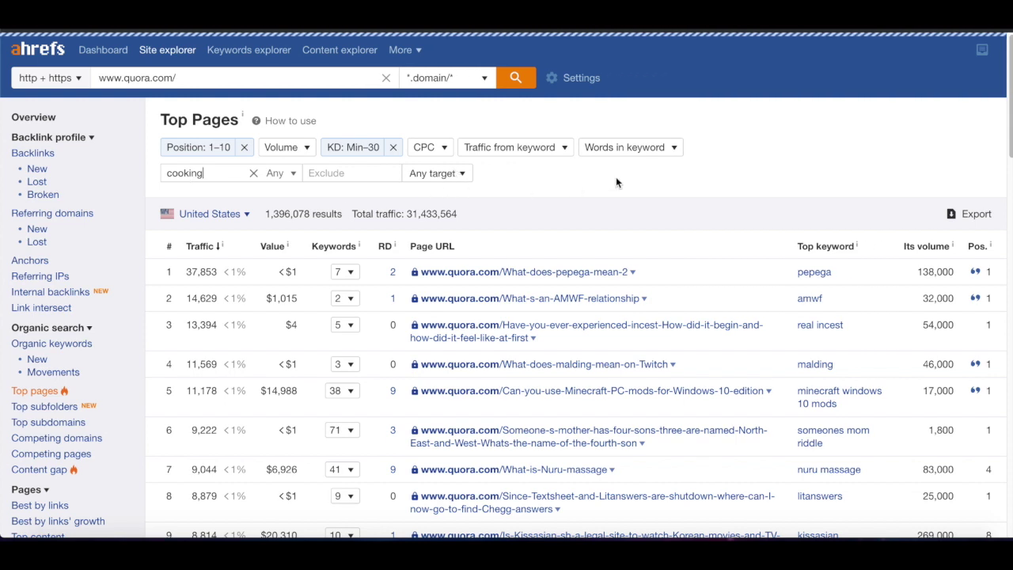
{"action": "left_click", "coordinate": [755, 163]}
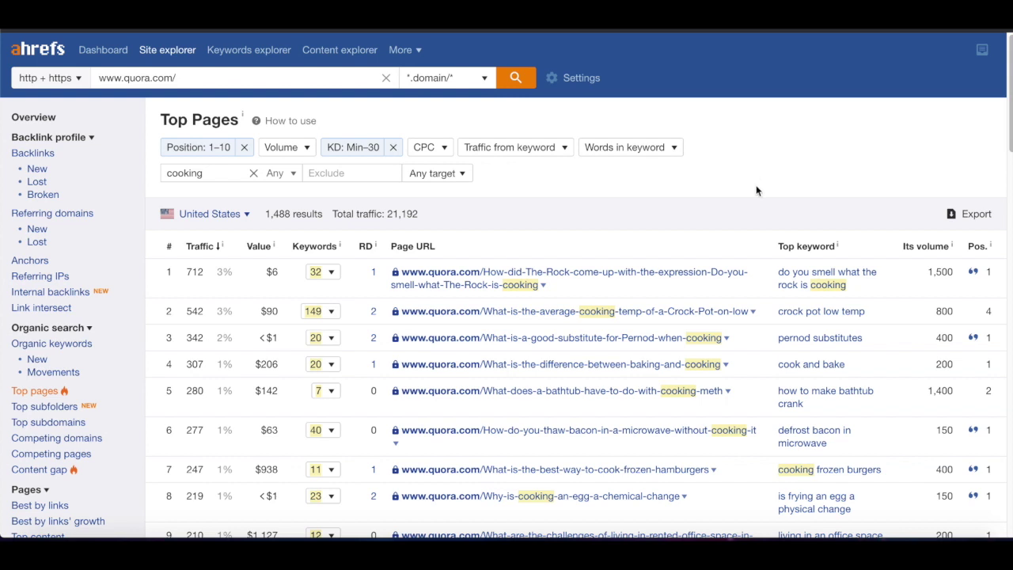
- Check the volume and traffic of the "crock pot low temp" page and open its Quora question in a new tab
{"action": "scroll", "coordinate": [228, 239], "scroll_direction": "down", "scroll_amount": 1}
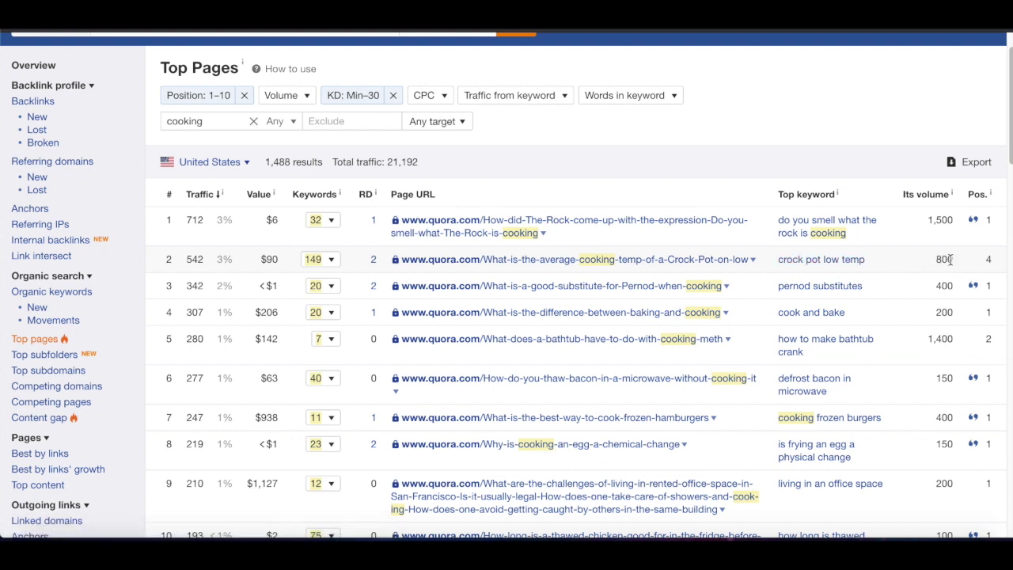
{"action": "left_click_drag", "start_coordinate": [954, 261], "coordinate": [938, 259]}
{"action": "left_click", "coordinate": [749, 134]}
{"action": "left_click_drag", "start_coordinate": [188, 262], "coordinate": [205, 263]}
{"action": "right_click", "coordinate": [635, 258]}
{"action": "left_click", "coordinate": [688, 266]}
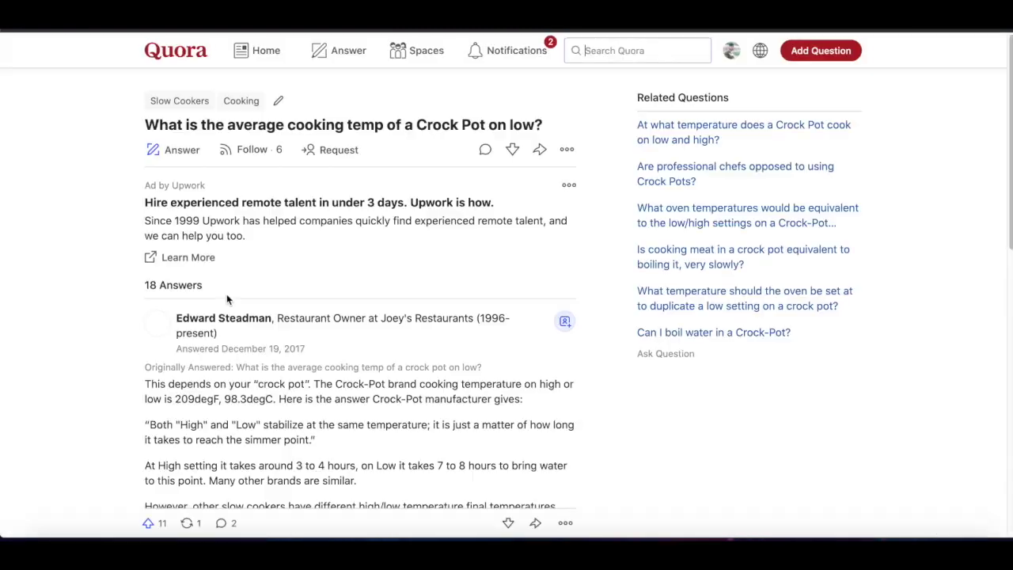
- Read the first answer to the Quora question about the average cooking temp of a Crock Pot on low
{"action": "scroll", "coordinate": [110, 370], "scroll_direction": "down", "scroll_amount": 2}
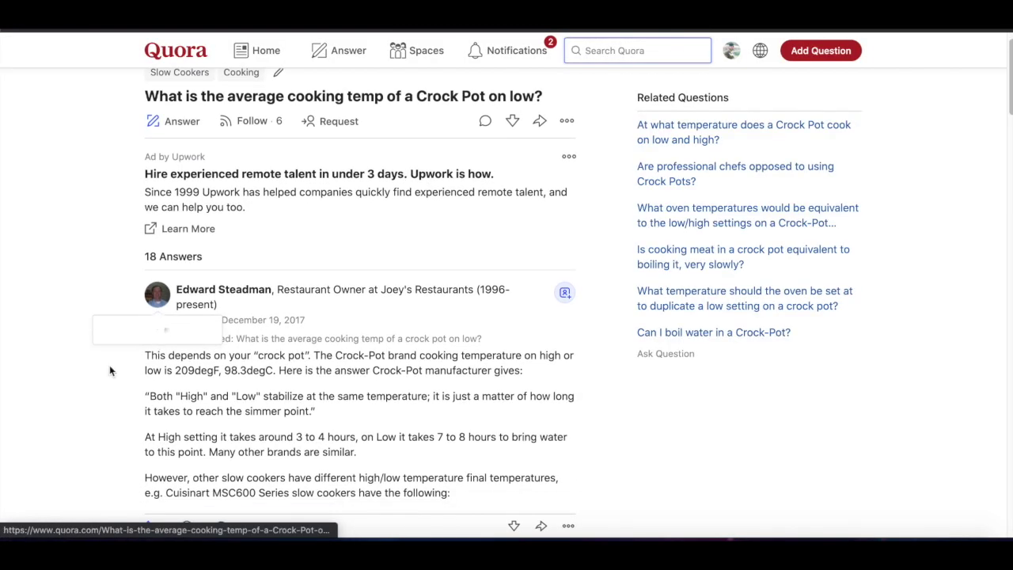
{"action": "scroll", "coordinate": [92, 384], "scroll_direction": "down", "scroll_amount": 1}
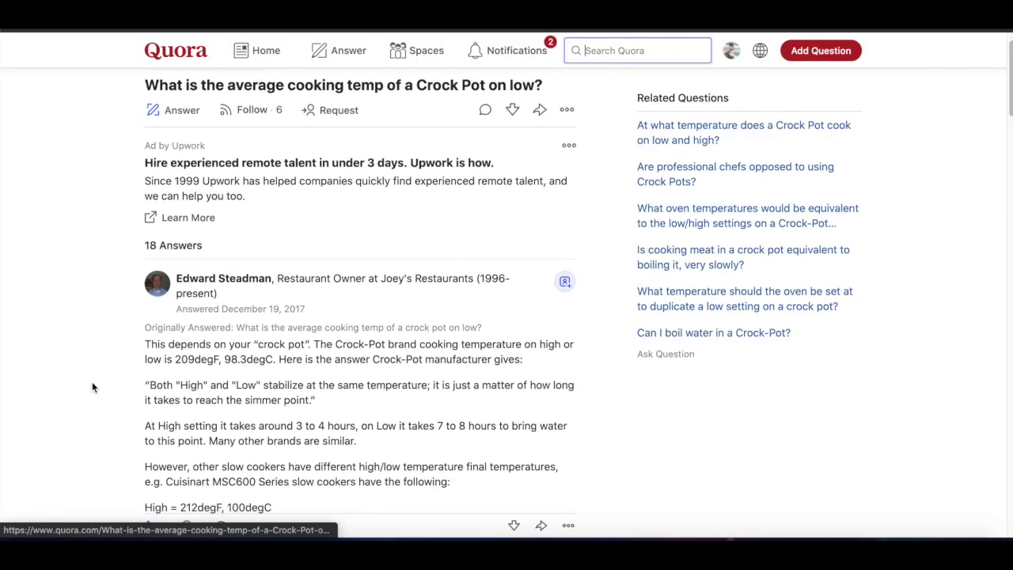
{"action": "scroll", "coordinate": [91, 384], "scroll_direction": "down", "scroll_amount": 1}
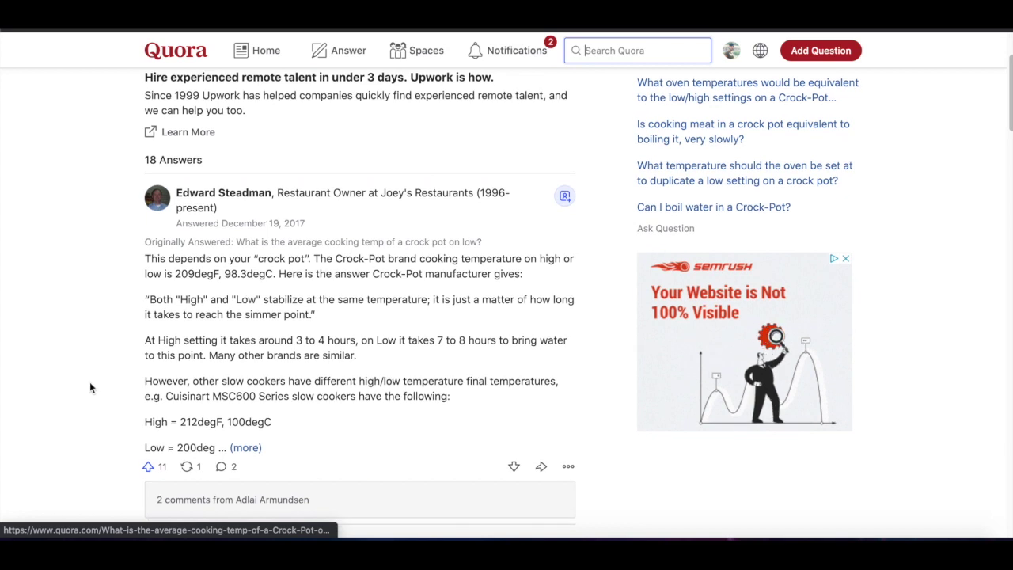
{"action": "scroll", "coordinate": [90, 386], "scroll_direction": "down", "scroll_amount": 1}
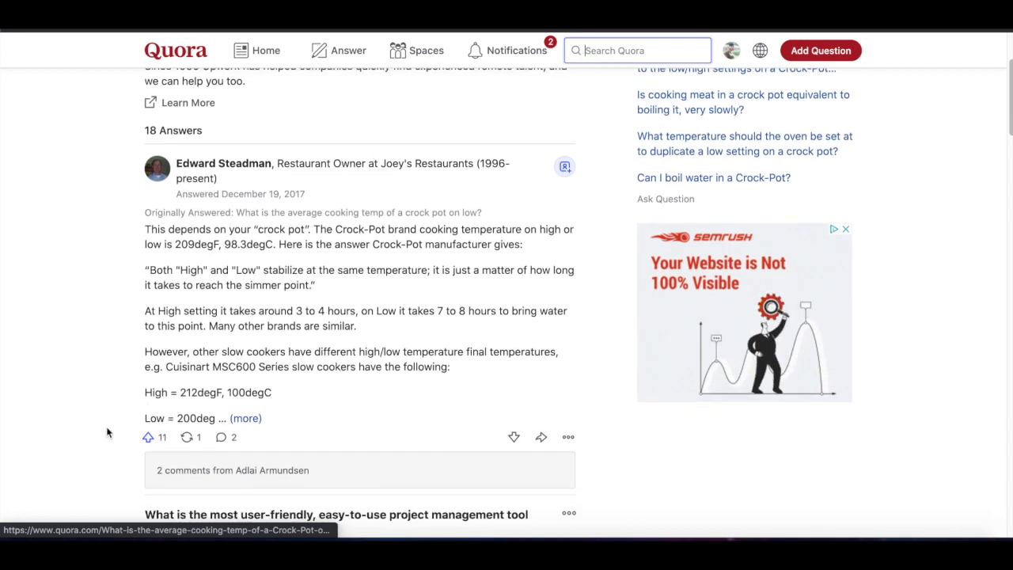
{"action": "scroll", "coordinate": [108, 432], "scroll_direction": "up", "scroll_amount": 1}
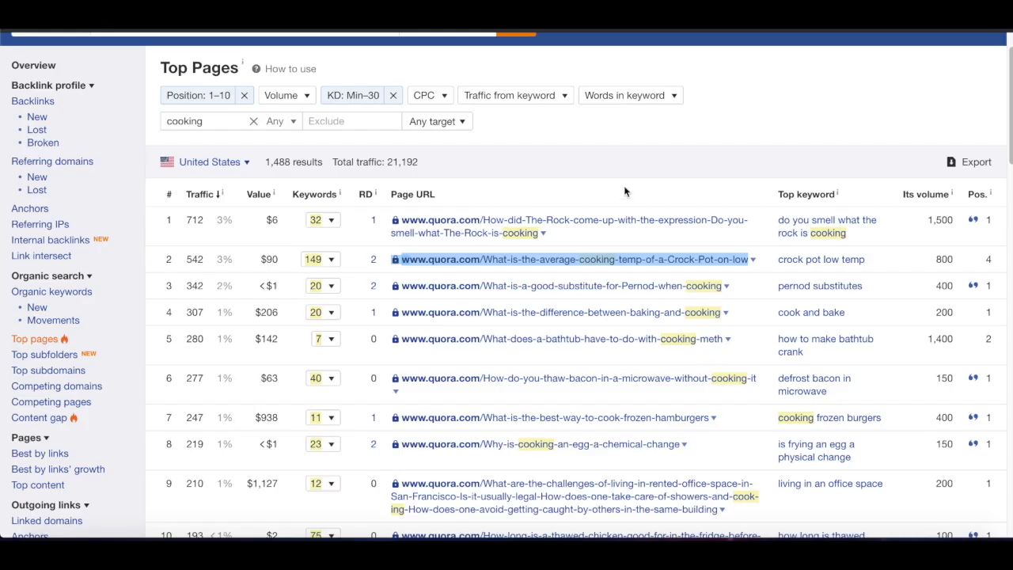
- Check the volume and traffic of the "cook and bake" page and open its Quora question in a new tab
{"action": "left_click", "coordinate": [671, 183]}
{"action": "scroll", "coordinate": [589, 268], "scroll_direction": "down", "scroll_amount": 1}
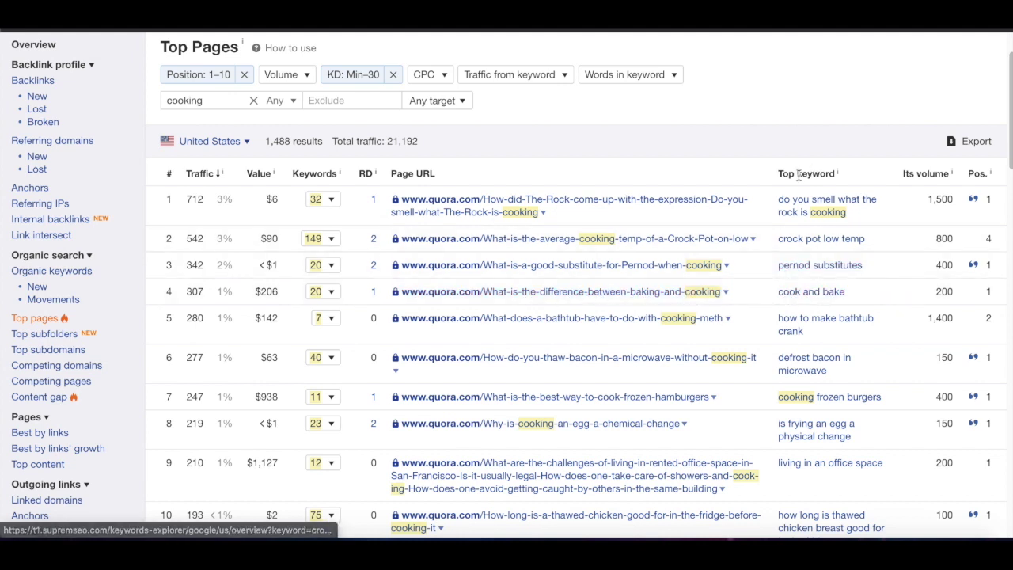
{"action": "double_click", "coordinate": [955, 291]}
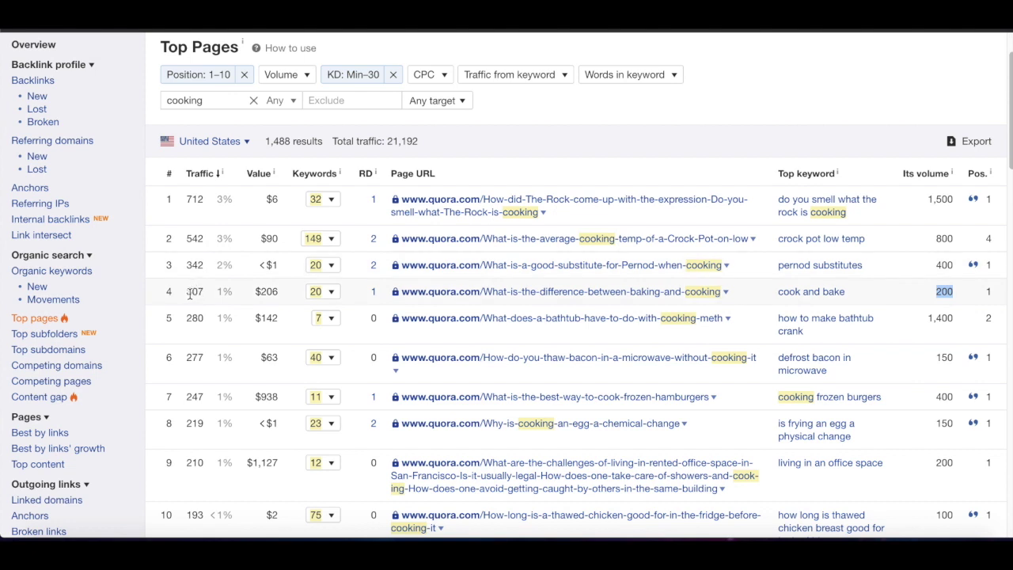
{"action": "right_click", "coordinate": [621, 292]}
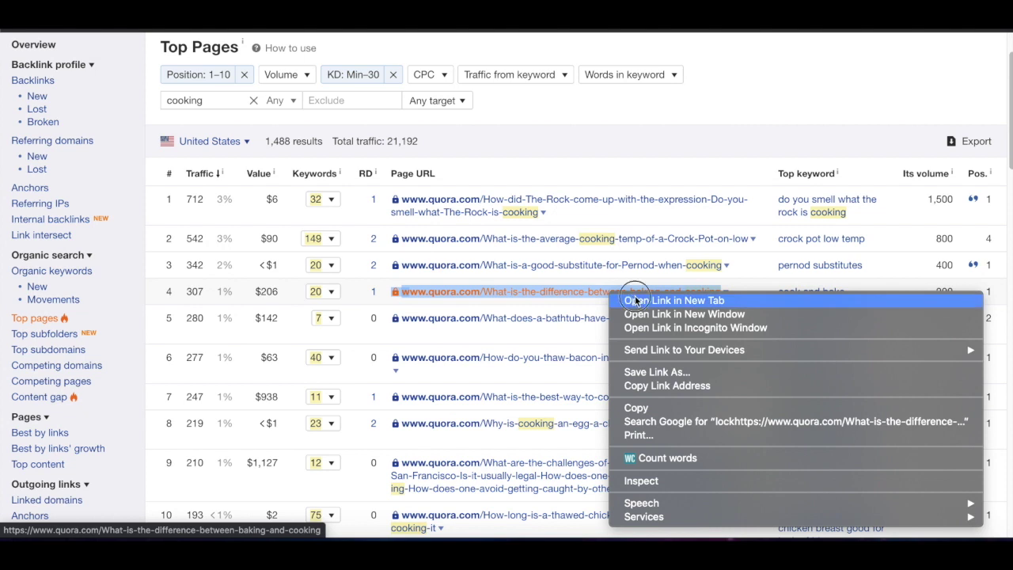
{"action": "left_click", "coordinate": [636, 302]}
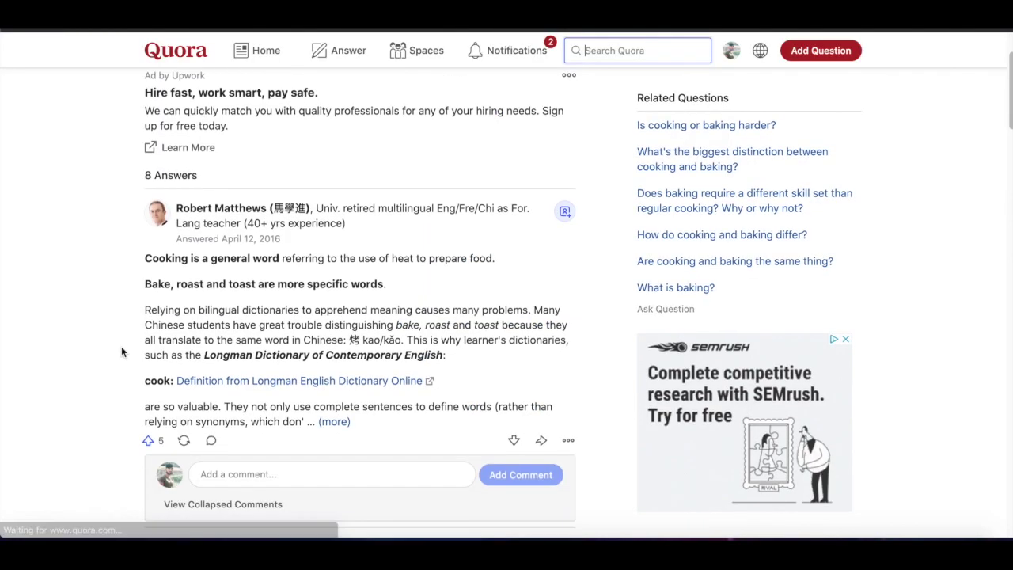
- Examine the title of the Quora question on baking versus cooking and its first answers with their upvotes
{"action": "scroll", "coordinate": [119, 347], "scroll_direction": "down", "scroll_amount": 1}
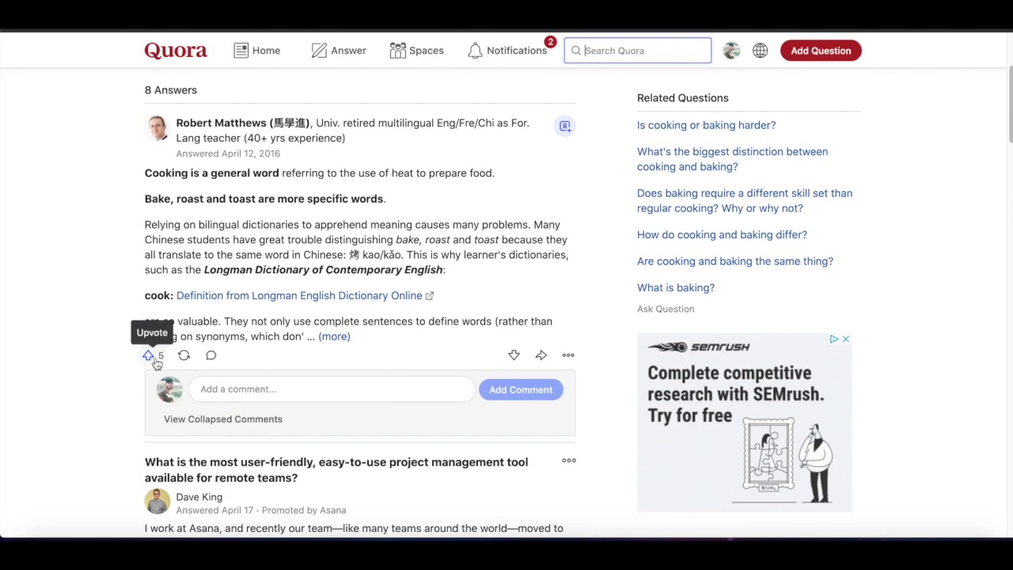
{"action": "scroll", "coordinate": [154, 360], "scroll_direction": "up", "scroll_amount": 1}
{"action": "scroll", "coordinate": [156, 364], "scroll_direction": "down", "scroll_amount": 4}
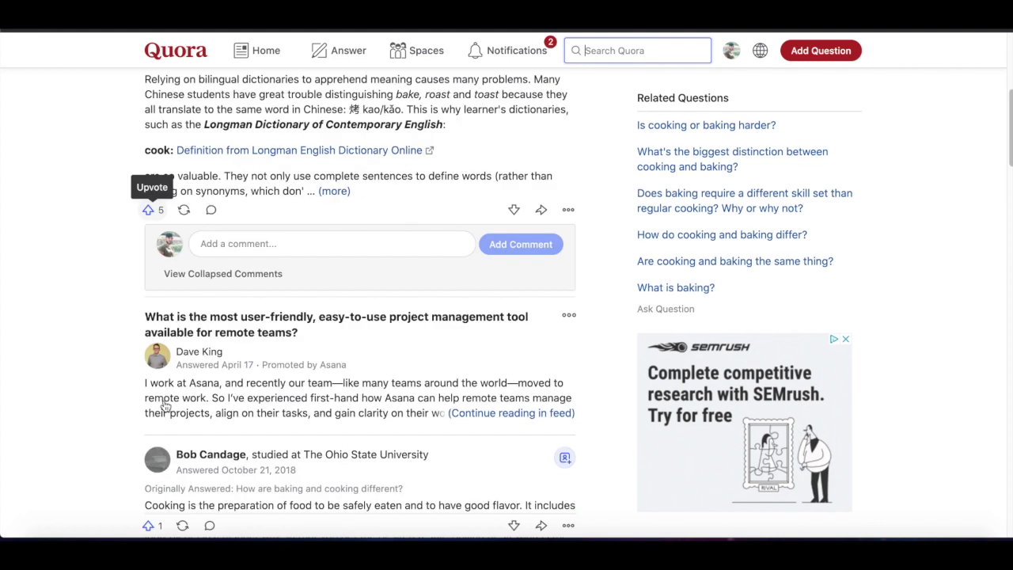
{"action": "scroll", "coordinate": [114, 391], "scroll_direction": "up", "scroll_amount": 6}
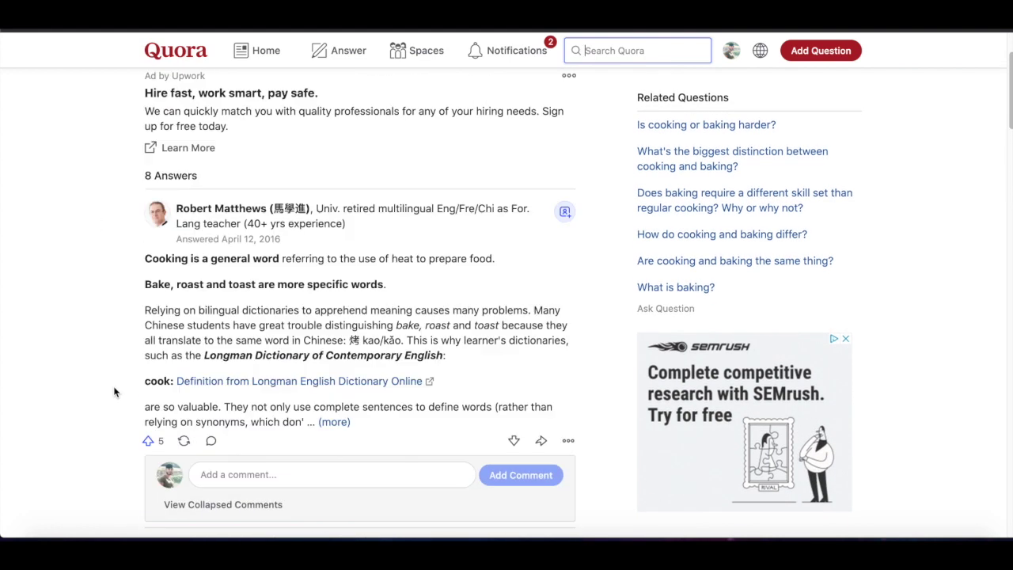
{"action": "scroll", "coordinate": [127, 327], "scroll_direction": "up", "scroll_amount": 1}
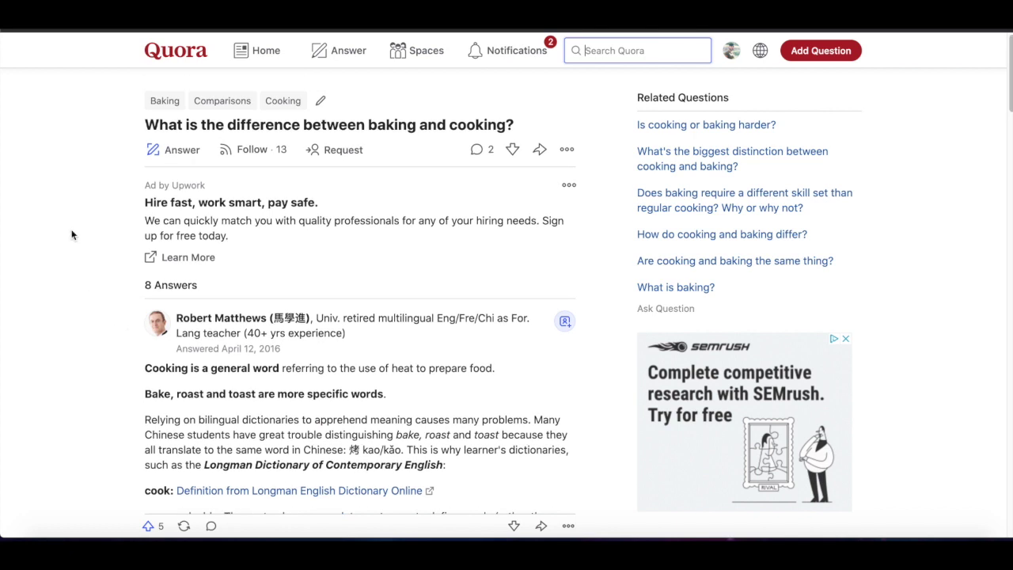
{"action": "left_click_drag", "start_coordinate": [141, 129], "coordinate": [518, 125]}
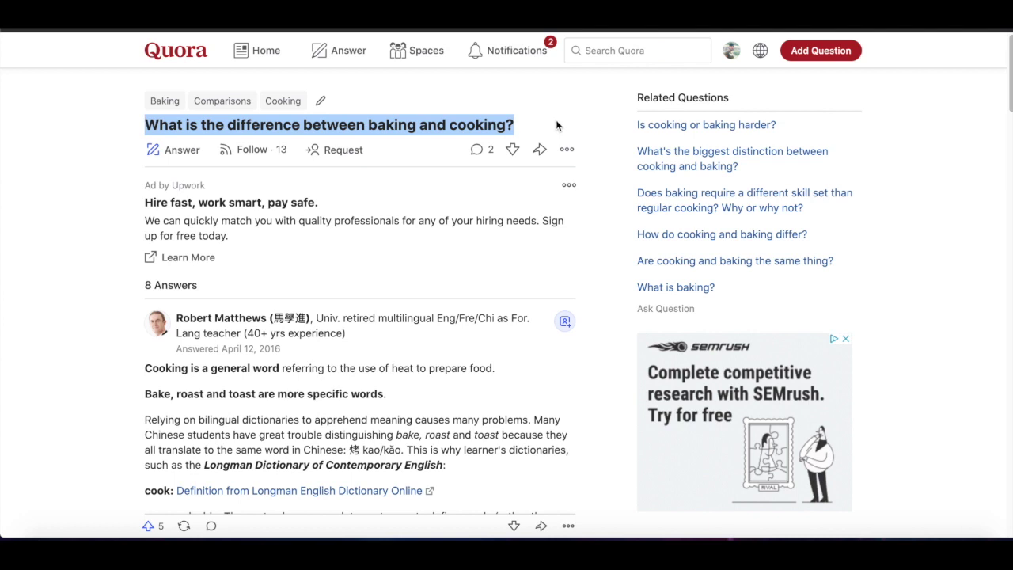
{"action": "left_click", "coordinate": [92, 193]}
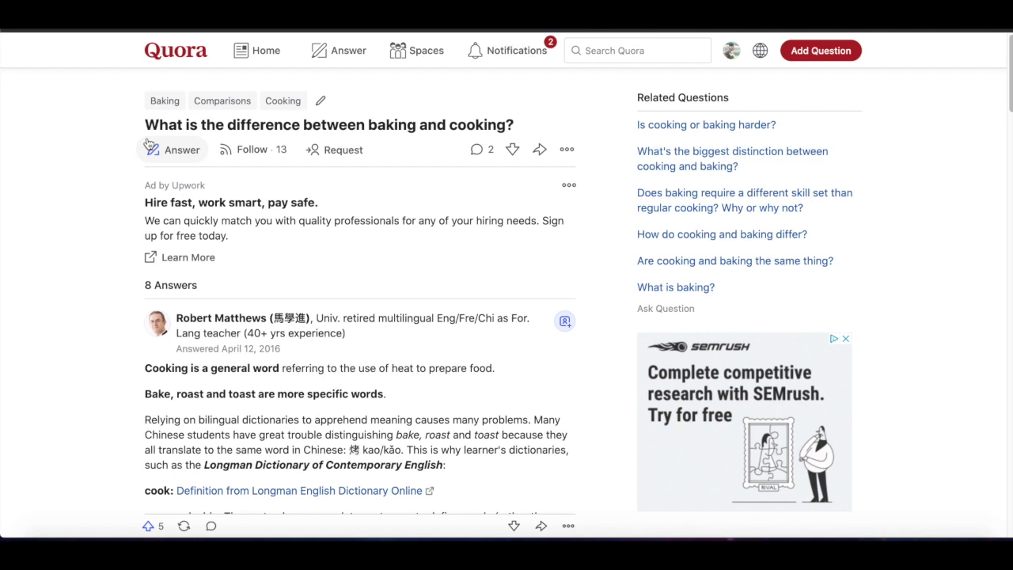
{"action": "left_click_drag", "start_coordinate": [145, 124], "coordinate": [527, 121]}
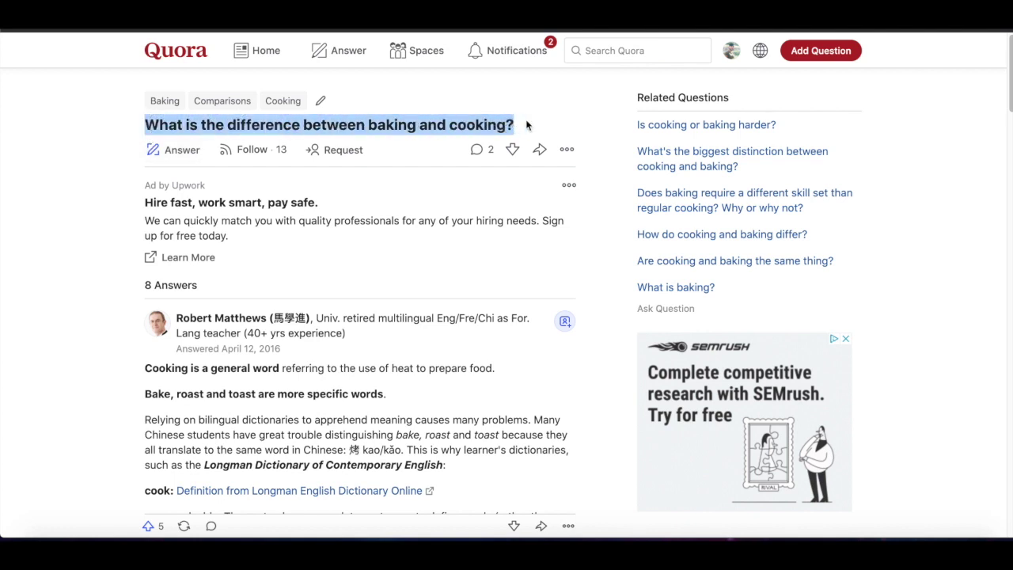
{"action": "left_click", "coordinate": [112, 102]}
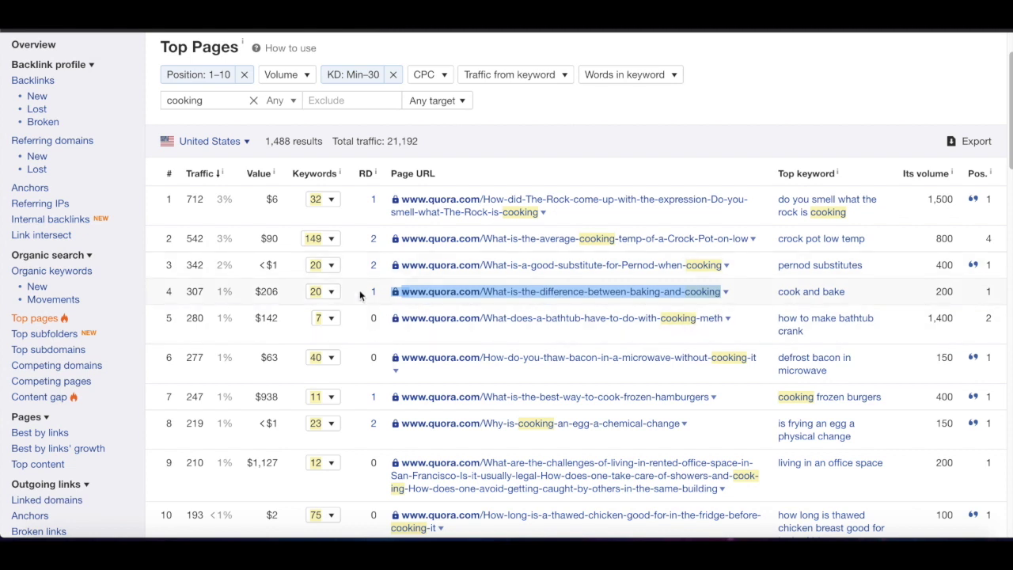
- Check the volume of the "cooking frozen burgers" page in the Top Pages report and open its Quora question in a new tab
{"action": "left_click", "coordinate": [360, 291]}
{"action": "scroll", "coordinate": [357, 329], "scroll_direction": "down", "scroll_amount": 2}
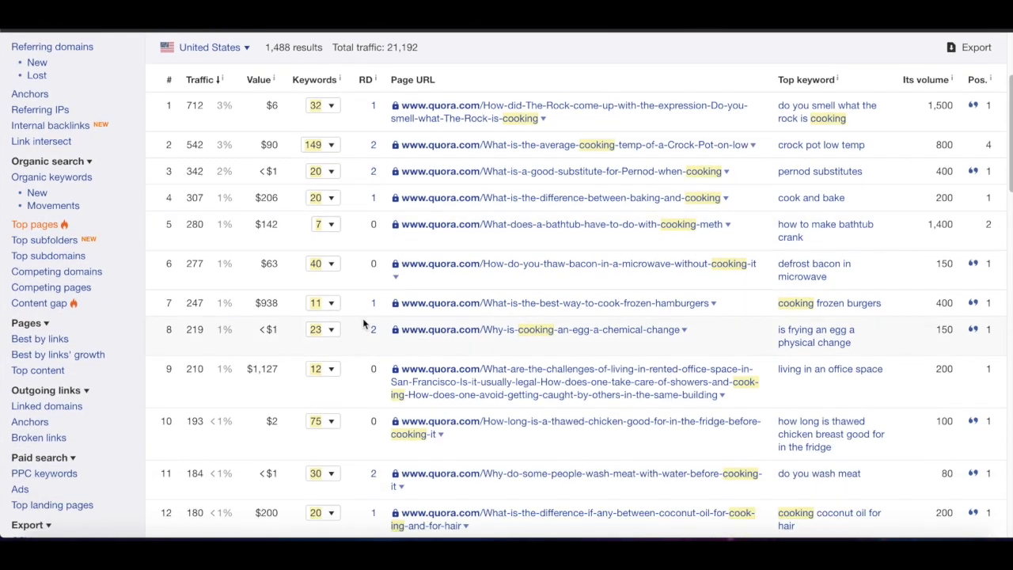
{"action": "scroll", "coordinate": [354, 326], "scroll_direction": "down", "scroll_amount": 1}
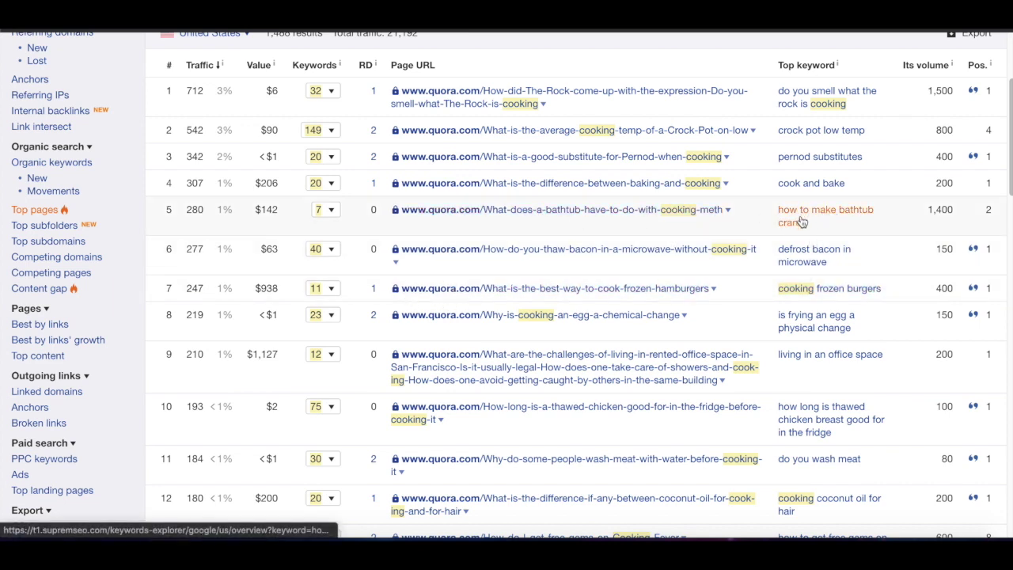
{"action": "scroll", "coordinate": [799, 252], "scroll_direction": "down", "scroll_amount": 3}
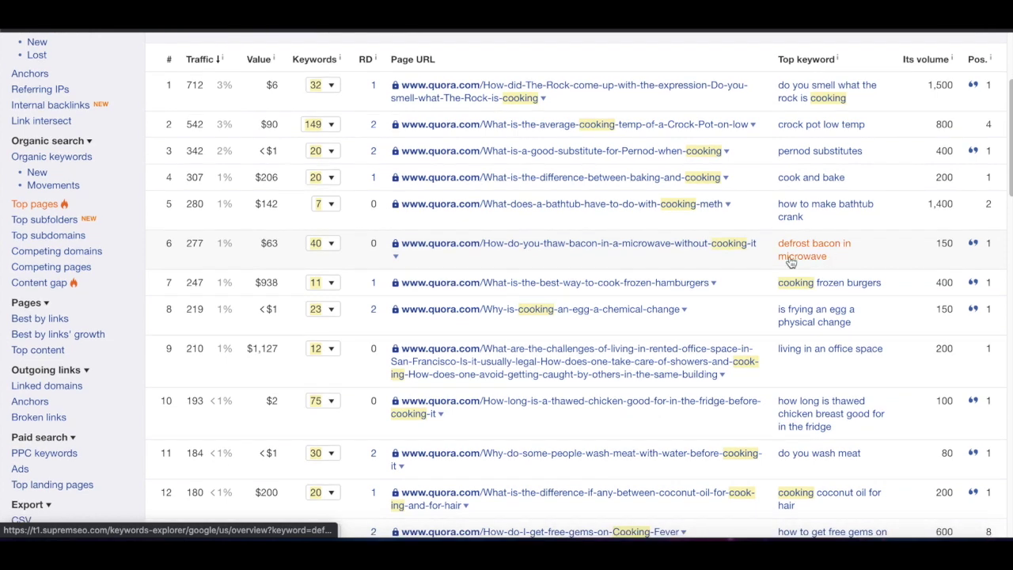
{"action": "scroll", "coordinate": [811, 278], "scroll_direction": "down", "scroll_amount": 3}
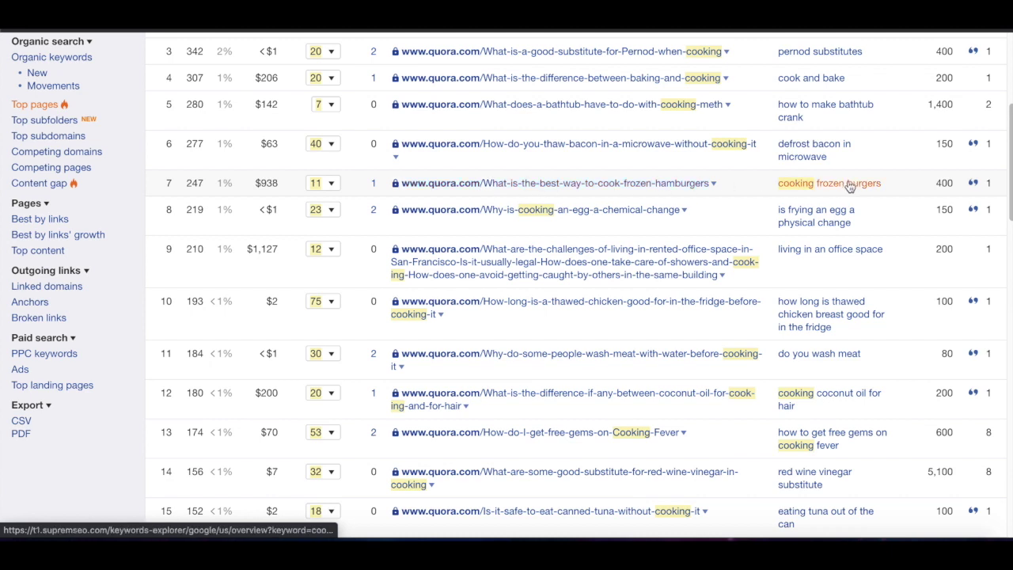
{"action": "left_click_drag", "start_coordinate": [936, 184], "coordinate": [955, 187]}
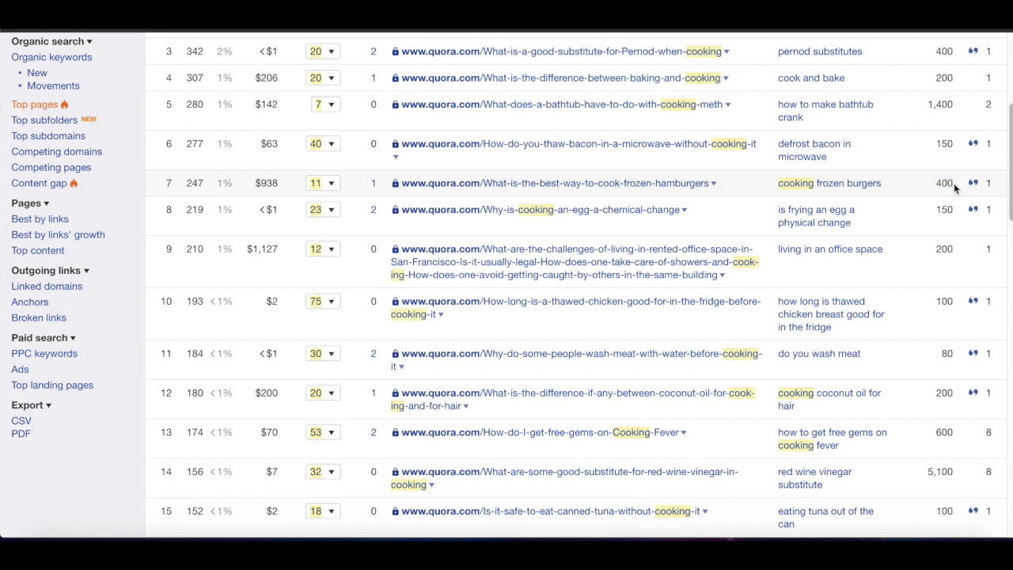
{"action": "right_click", "coordinate": [654, 185]}
{"action": "left_click", "coordinate": [657, 192]}
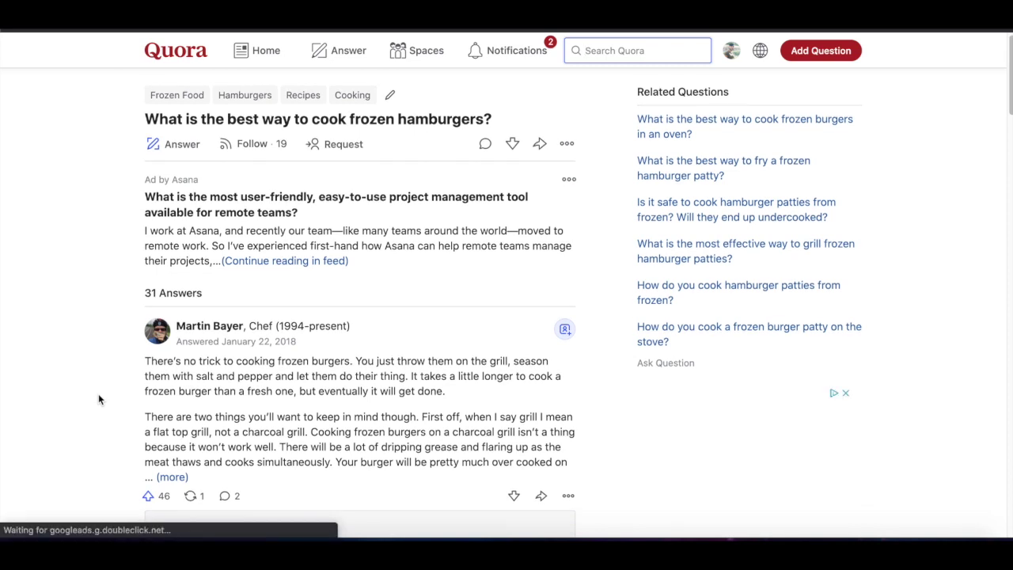
- Review the first answer on cooking frozen hamburgers, and close the question to return to the Top Pages report
{"action": "scroll", "coordinate": [103, 400], "scroll_direction": "down", "scroll_amount": 1}
{"action": "left_click", "coordinate": [625, 50]}
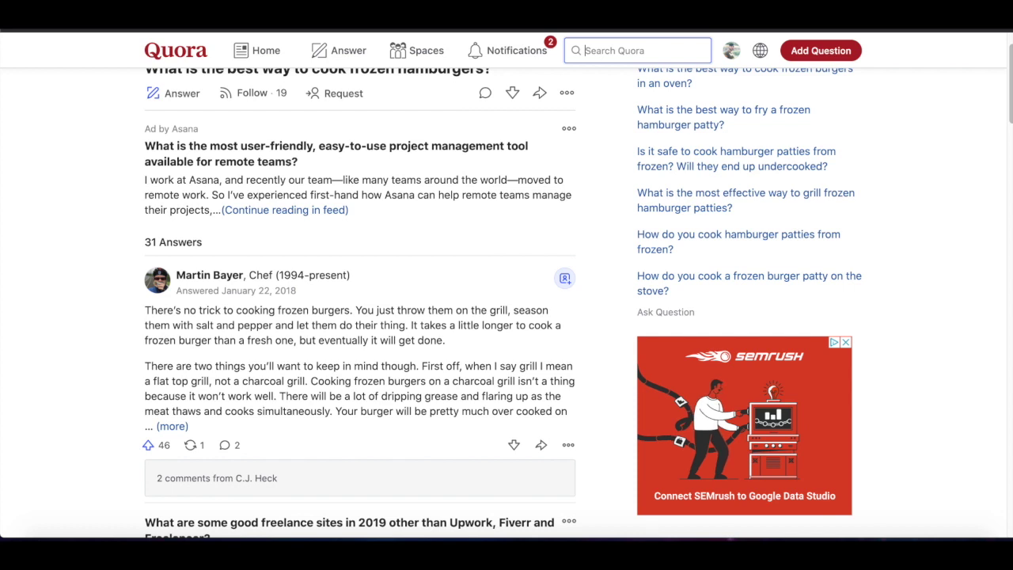
{"action": "key", "text": "ctrl+w"}
{"action": "left_click", "coordinate": [365, 229]}
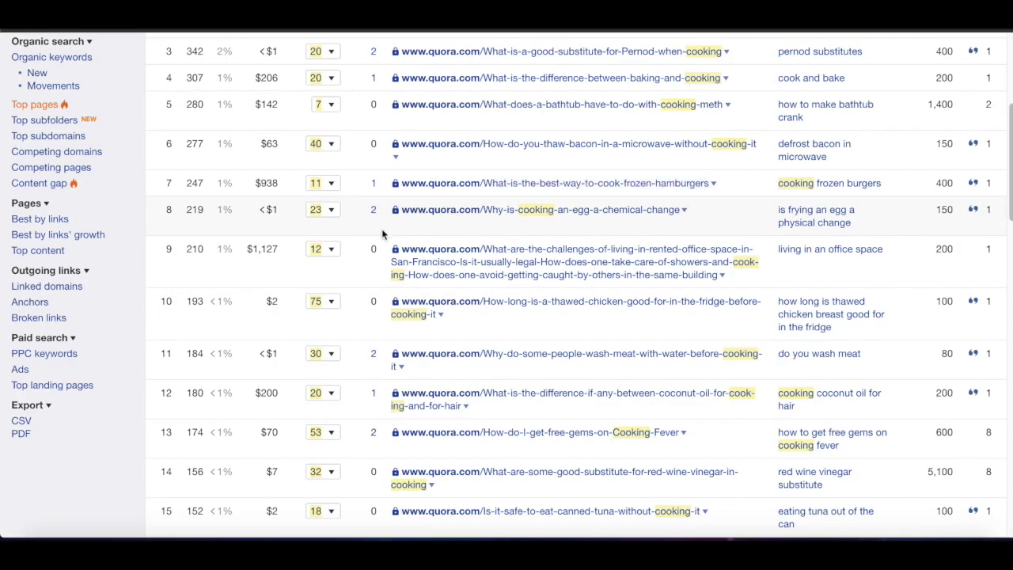
- Look at the Quora question on why cooking an egg is a chemical change in a new tab and return to the report
{"action": "scroll", "coordinate": [340, 254], "scroll_direction": "down", "scroll_amount": 1}
{"action": "right_click", "coordinate": [531, 190]}
{"action": "left_click", "coordinate": [572, 193]}
{"action": "key", "text": "ctrl+Tab"}
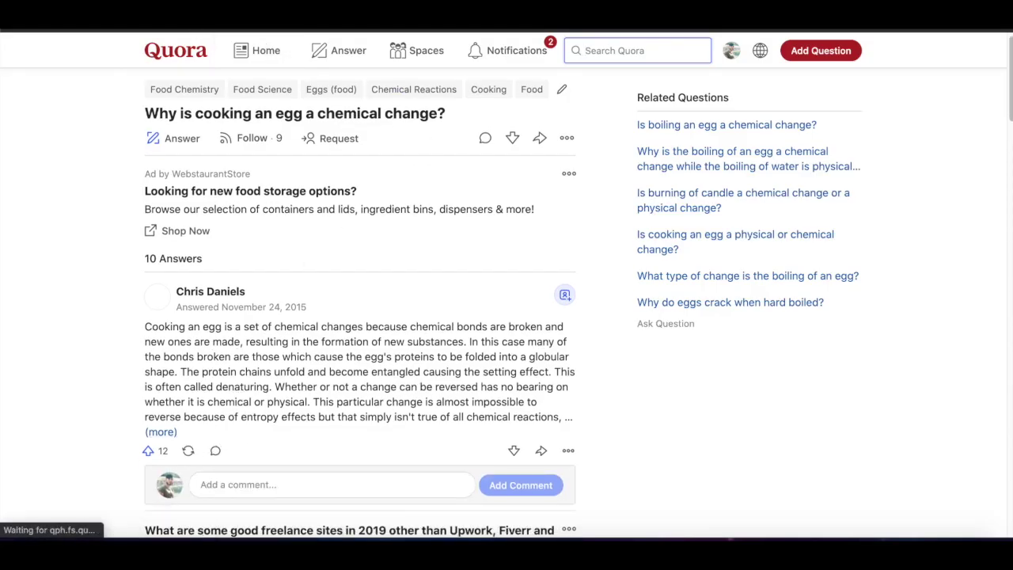
{"action": "key", "text": "ctrl+shift+Tab"}
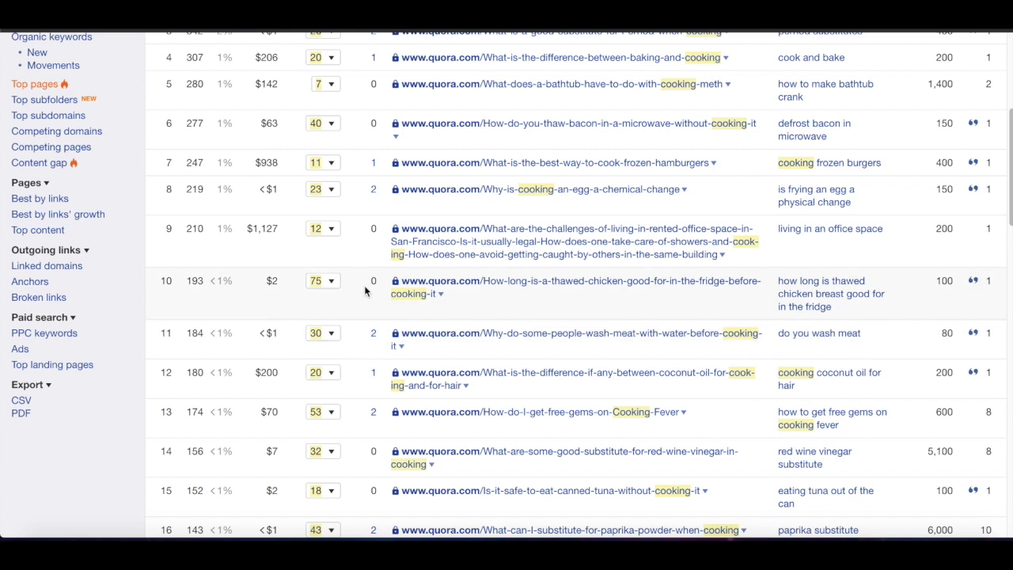
- Scan the cooking pages in the Top Pages report for further questions, comparing their top keywords, volumes and positions
{"action": "scroll", "coordinate": [364, 316], "scroll_direction": "down", "scroll_amount": 3}
{"action": "scroll", "coordinate": [344, 317], "scroll_direction": "up", "scroll_amount": 3}
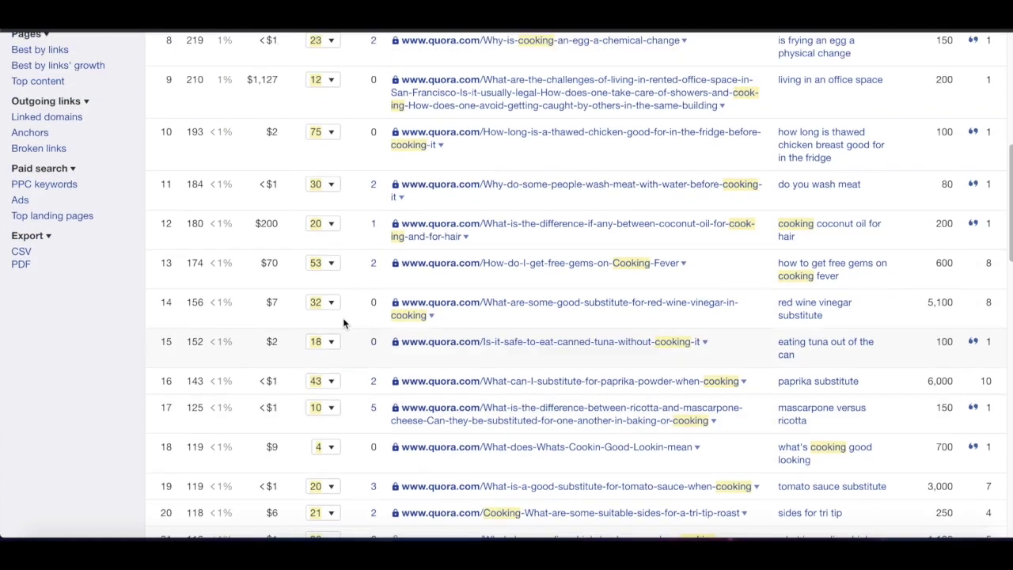
{"action": "scroll", "coordinate": [348, 325], "scroll_direction": "up", "scroll_amount": 1}
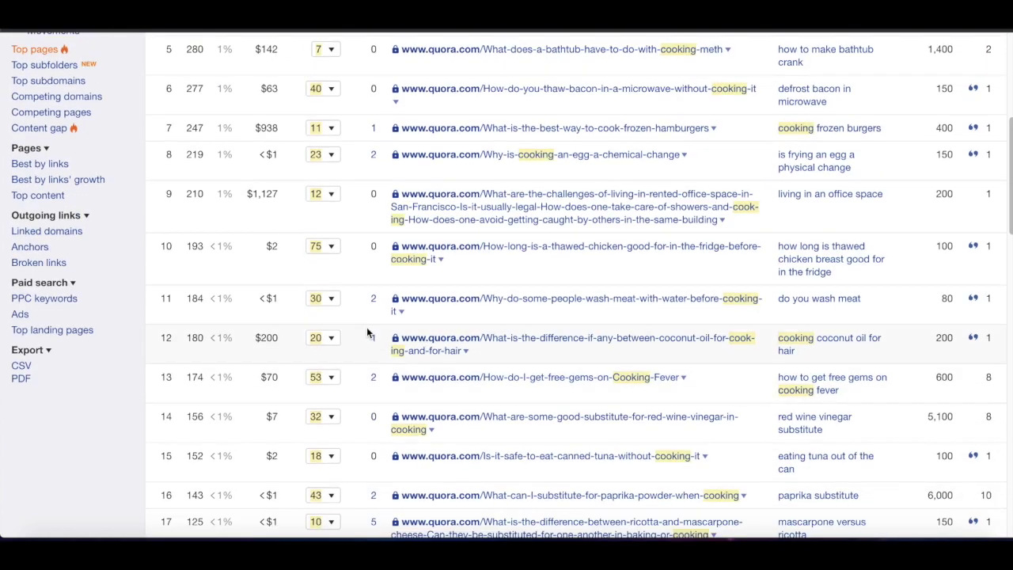
{"action": "scroll", "coordinate": [345, 412], "scroll_direction": "up", "scroll_amount": 5}
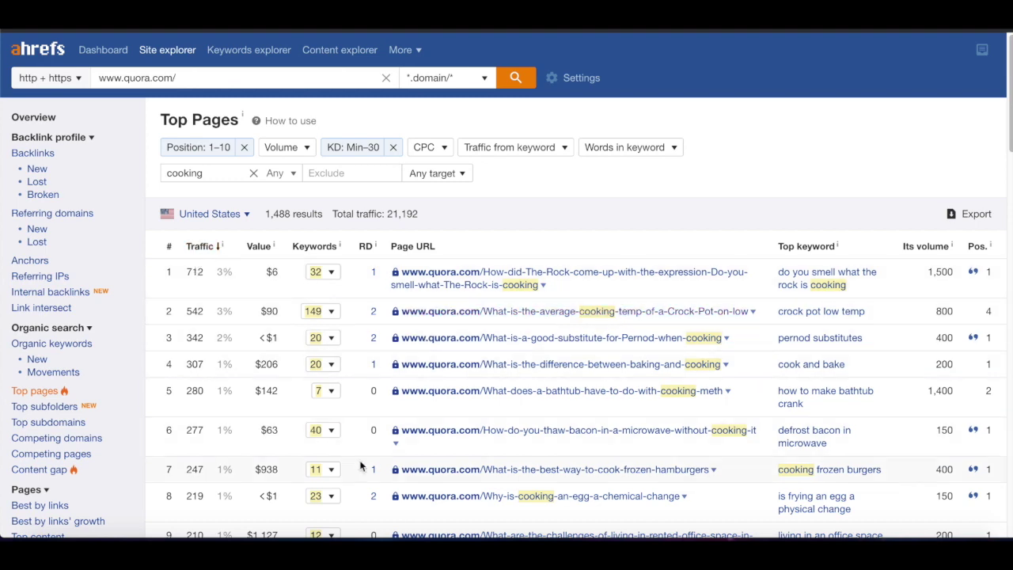
{"action": "scroll", "coordinate": [366, 467], "scroll_direction": "down", "scroll_amount": 2}
{"action": "scroll", "coordinate": [512, 369], "scroll_direction": "up", "scroll_amount": 2}
{"action": "scroll", "coordinate": [512, 369], "scroll_direction": "down", "scroll_amount": 7}
{"action": "scroll", "coordinate": [513, 369], "scroll_direction": "up", "scroll_amount": 8}
- Replace the included word "cooking" with "car racing" to list Quora's top pages for that niche
{"action": "left_click_drag", "start_coordinate": [216, 173], "coordinate": [166, 175]}
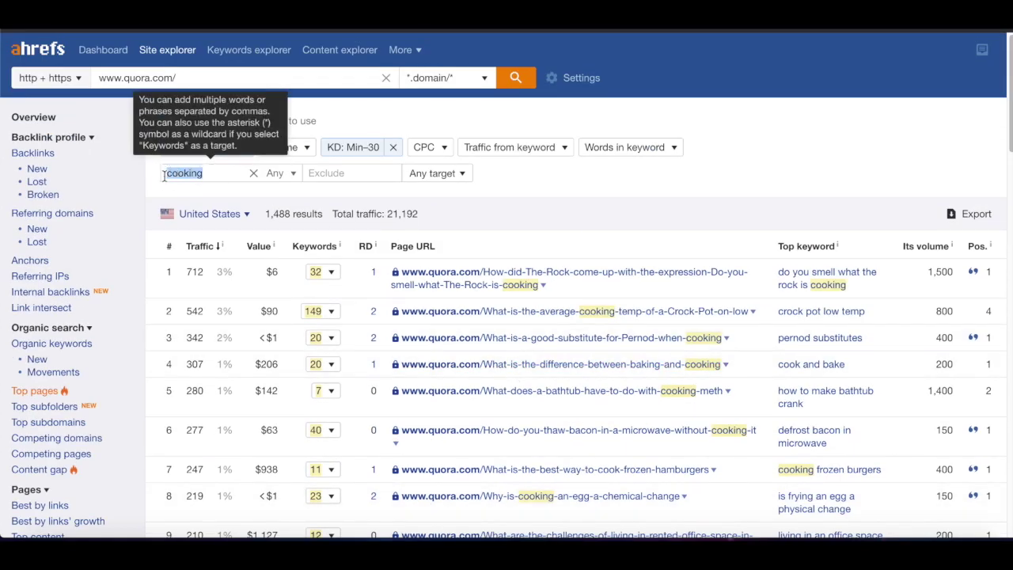
{"action": "type", "text": "car rac"}
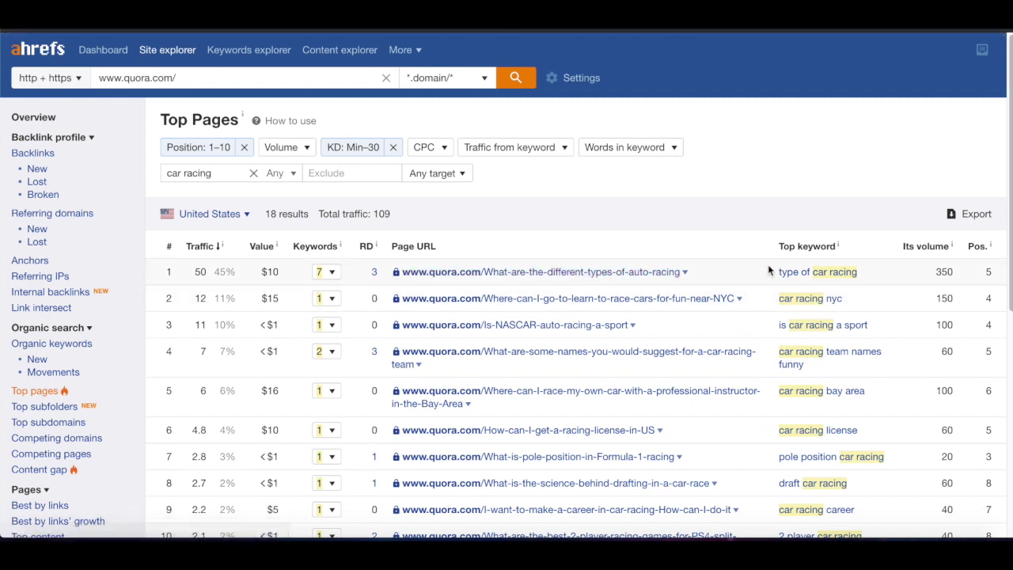
- Limit the top pages to those that include the word "marketing"
{"action": "left_click", "coordinate": [144, 182]}
{"action": "triple_click", "coordinate": [158, 176]}
{"action": "type", "text": "market"}
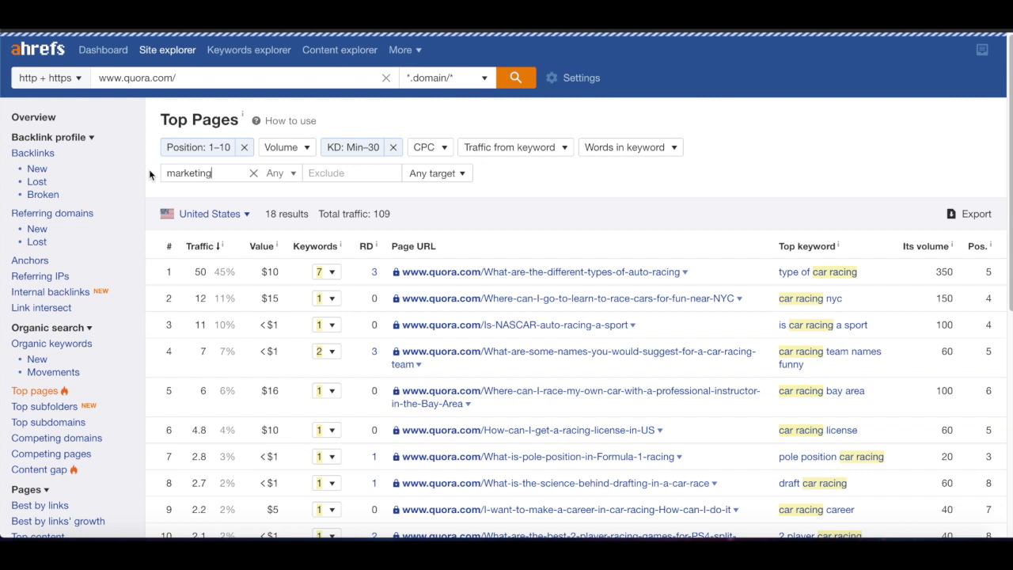
{"action": "key", "text": "Return"}
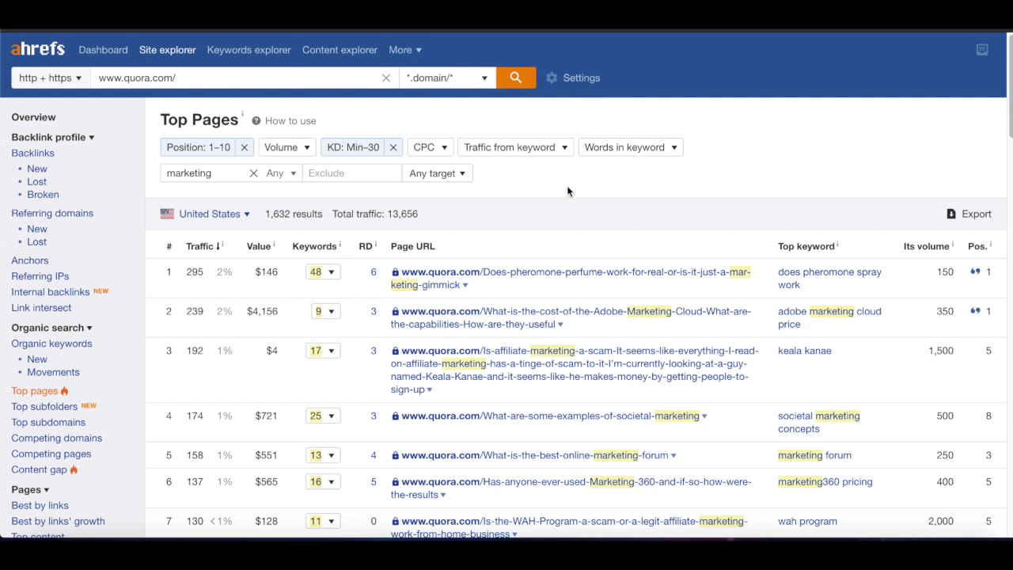
- Check the volume of the "adobe marketing cloud price" page and open its Quora question in a new tab
{"action": "scroll", "coordinate": [543, 245], "scroll_direction": "down", "scroll_amount": 2}
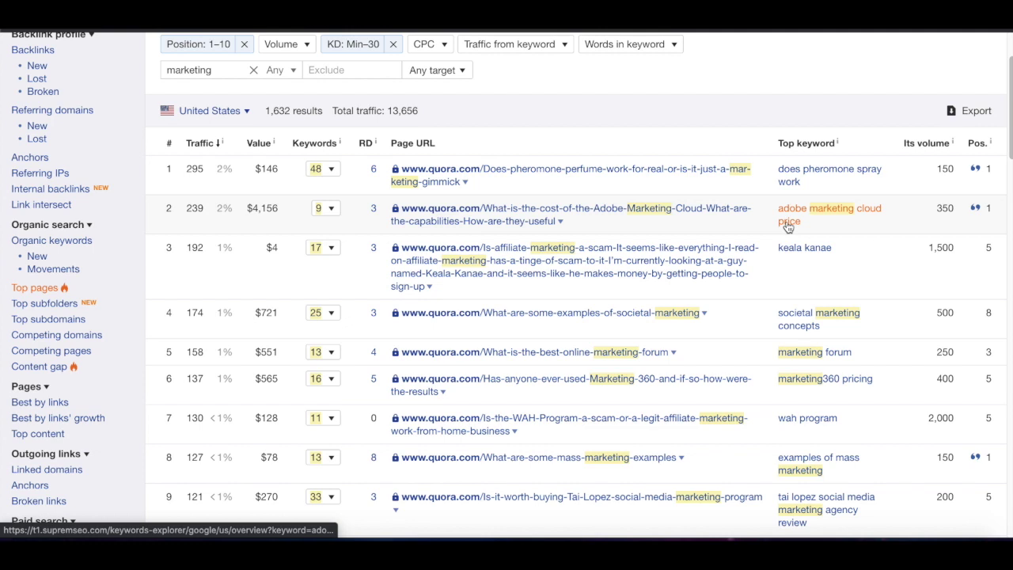
{"action": "scroll", "coordinate": [870, 238], "scroll_direction": "up", "scroll_amount": 1}
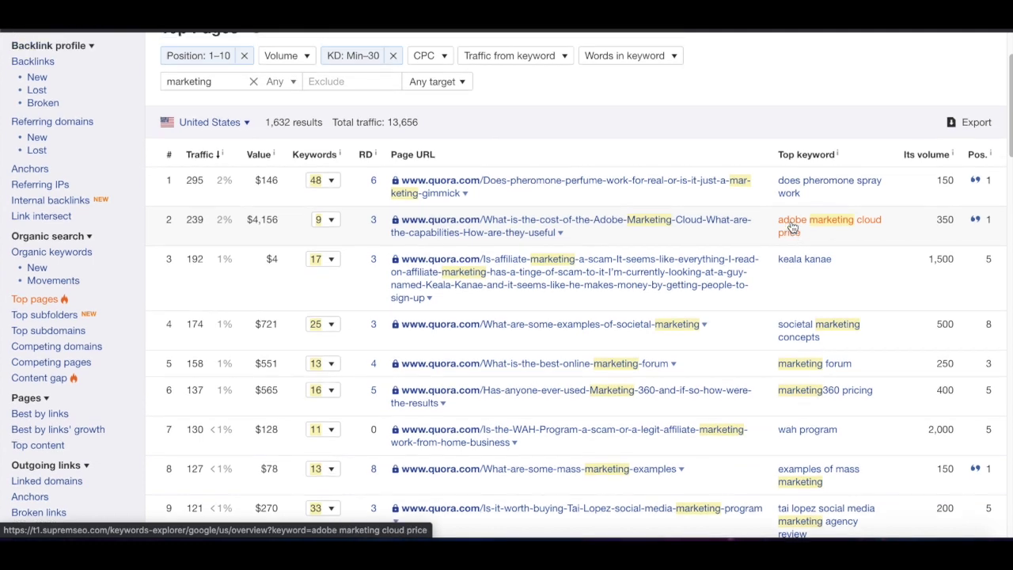
{"action": "double_click", "coordinate": [939, 231]}
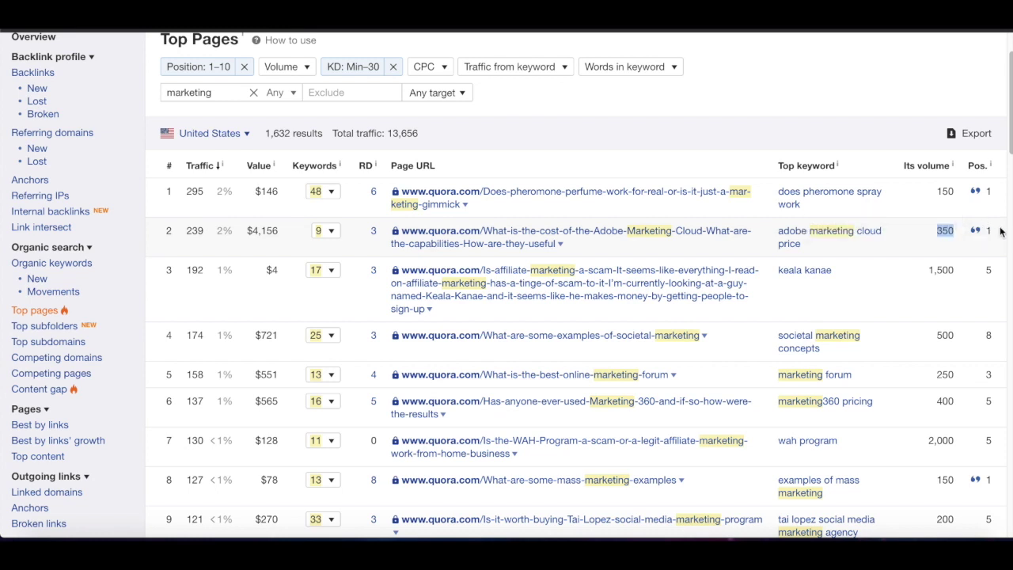
{"action": "right_click", "coordinate": [513, 237]}
{"action": "left_click", "coordinate": [545, 243]}
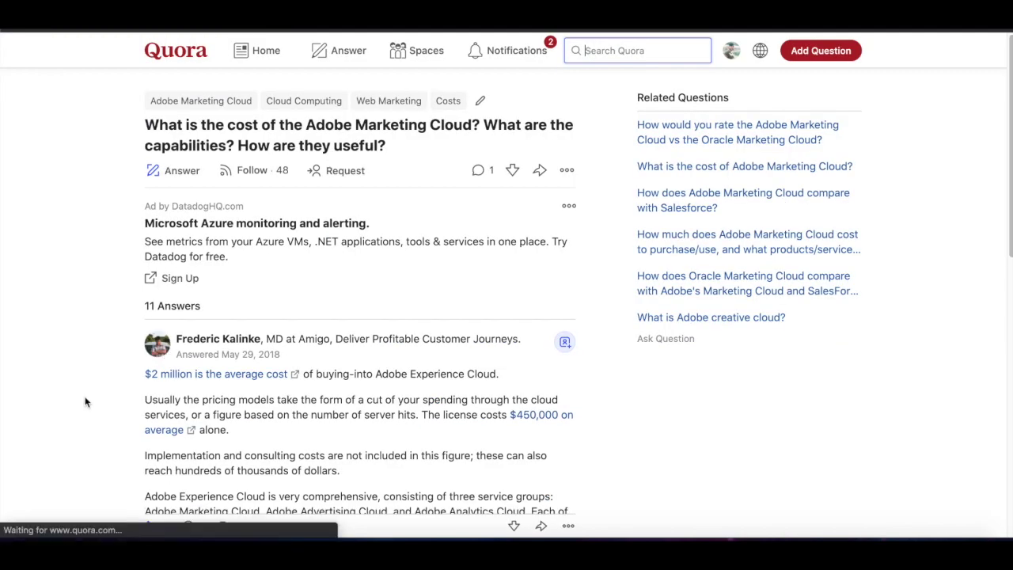
- Expand the first answer to the Adobe Marketing Cloud cost question and examine how it covers pricing and links to outside sites
{"action": "scroll", "coordinate": [99, 398], "scroll_direction": "down", "scroll_amount": 1}
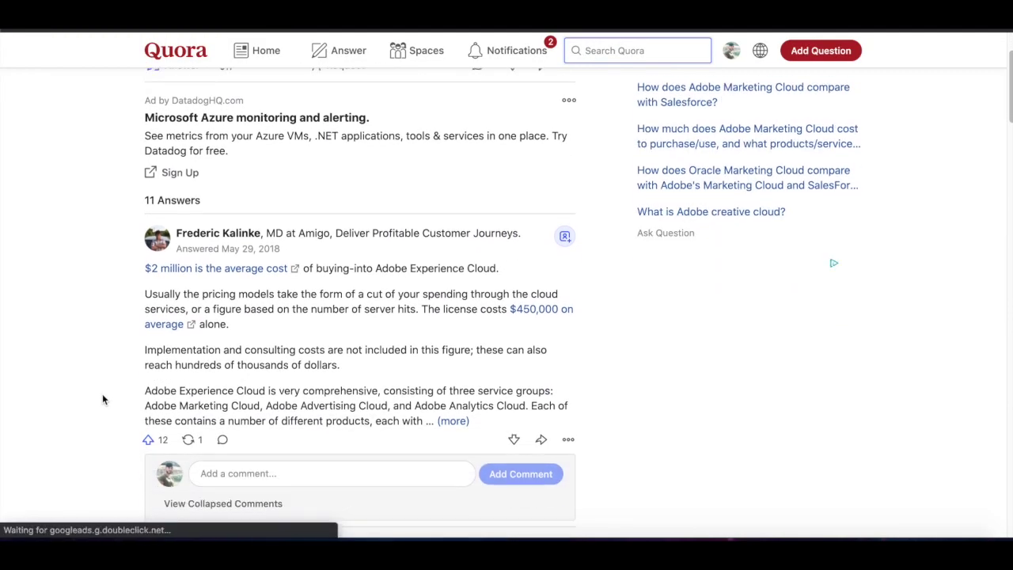
{"action": "scroll", "coordinate": [102, 398], "scroll_direction": "down", "scroll_amount": 2}
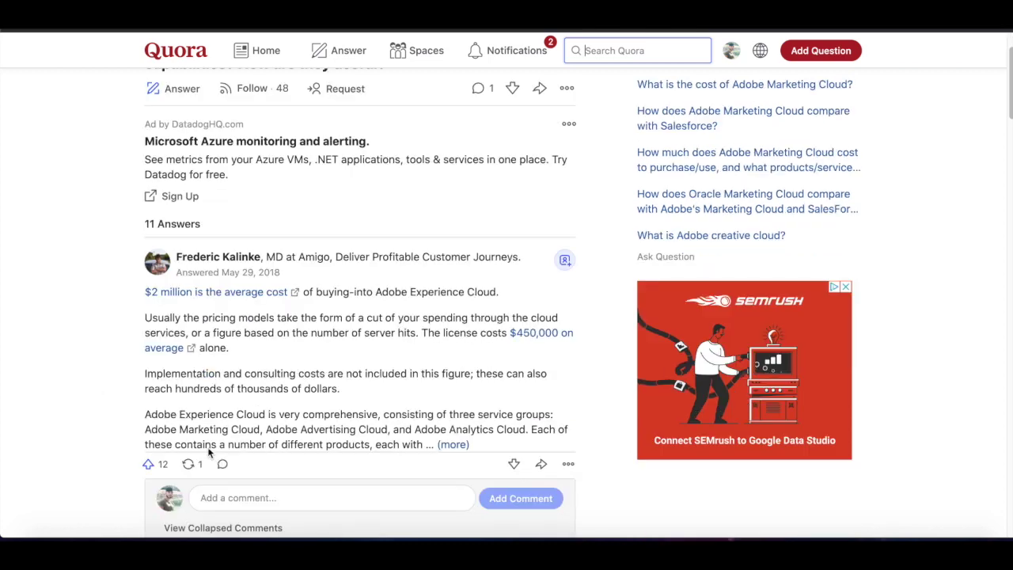
{"action": "left_click", "coordinate": [458, 447]}
{"action": "scroll", "coordinate": [330, 425], "scroll_direction": "down", "scroll_amount": 6}
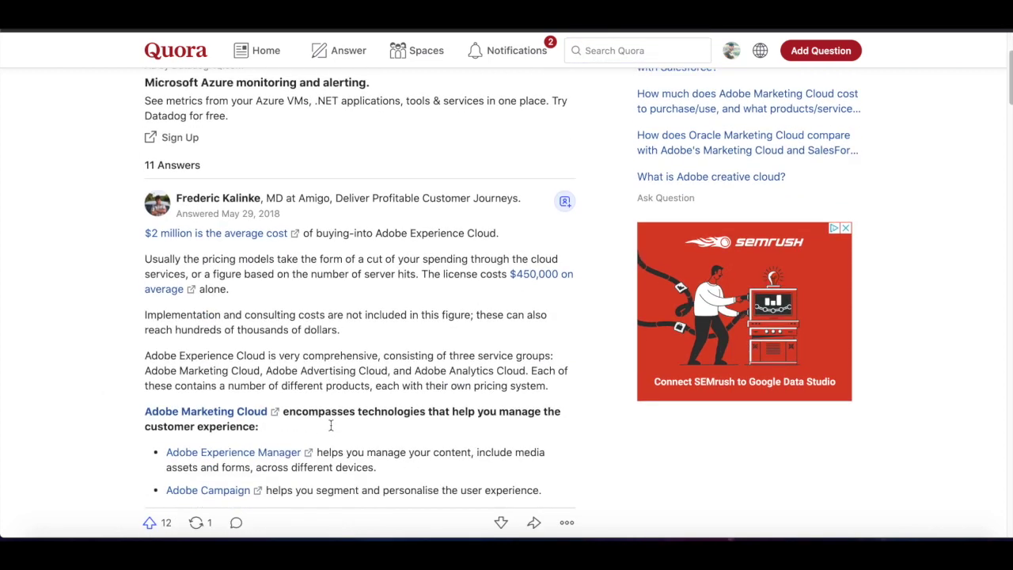
{"action": "scroll", "coordinate": [331, 425], "scroll_direction": "down", "scroll_amount": 7}
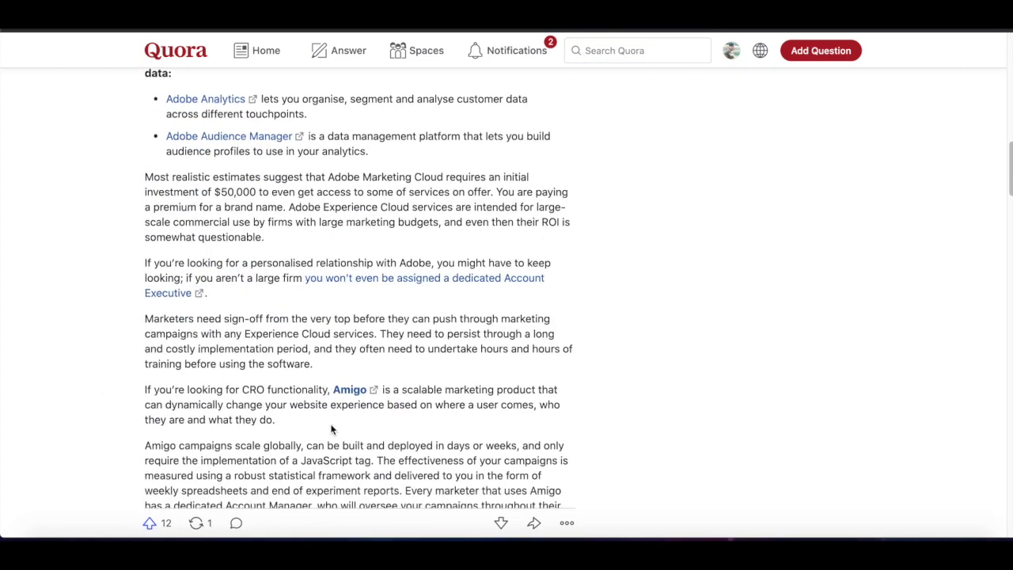
{"action": "scroll", "coordinate": [331, 425], "scroll_direction": "up", "scroll_amount": 4}
{"action": "scroll", "coordinate": [331, 425], "scroll_direction": "up", "scroll_amount": 11}
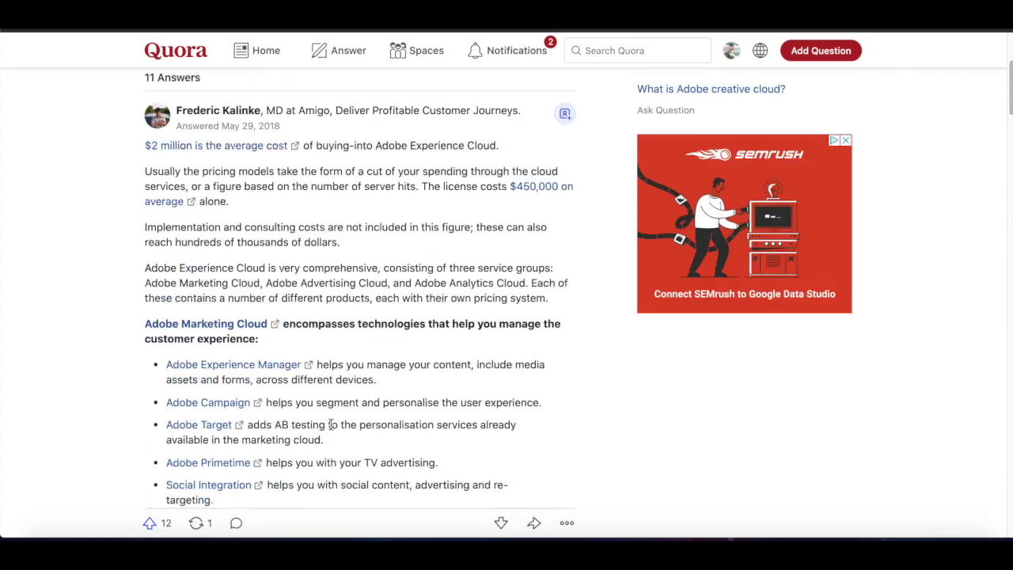
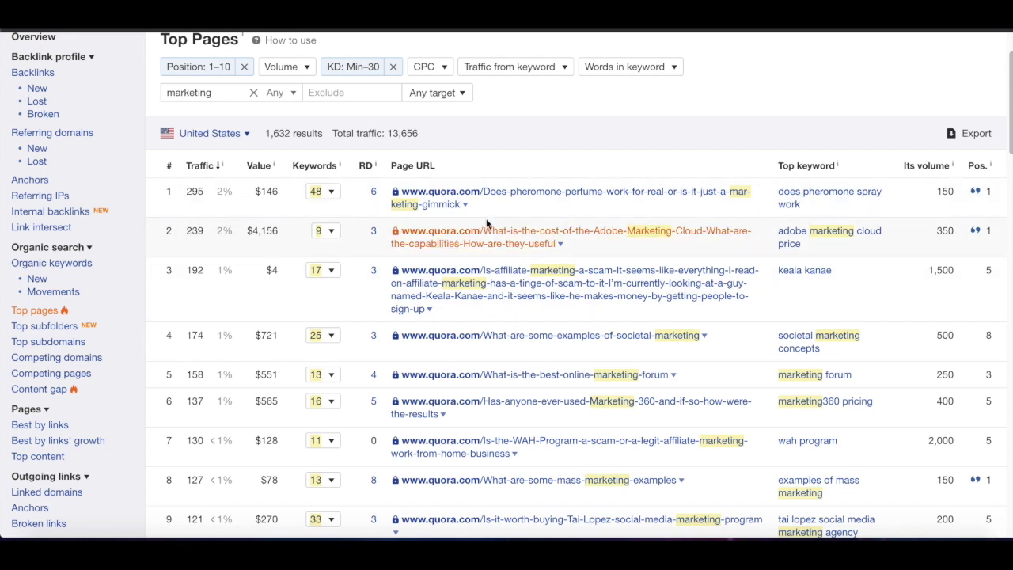
- Copy the top keyword "adobe marketing cloud price" from the Top Pages report and search Google for it in a new tab
{"action": "double_click", "coordinate": [188, 231]}
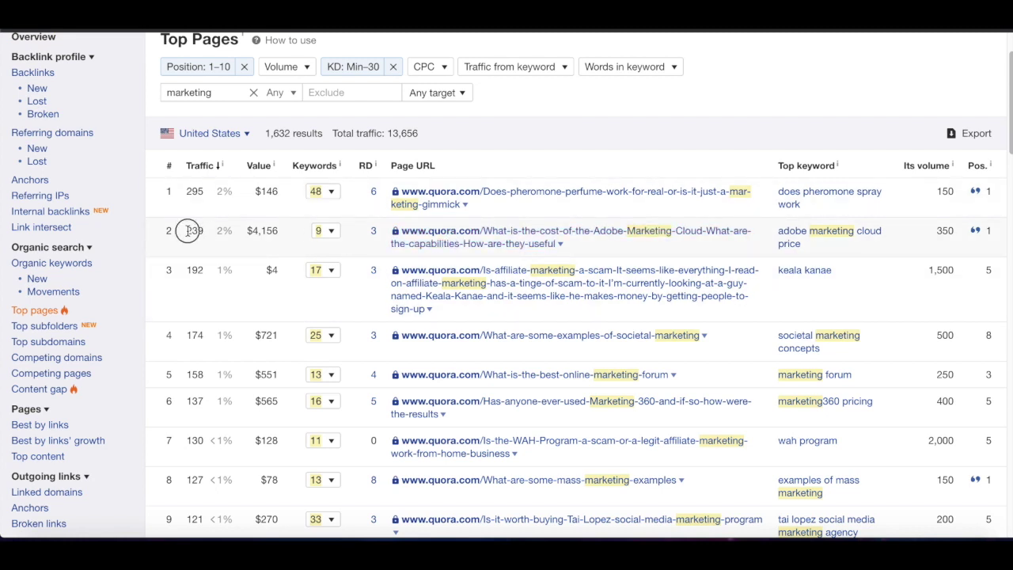
{"action": "left_click", "coordinate": [351, 299]}
{"action": "left_click_drag", "start_coordinate": [811, 249], "coordinate": [781, 231]}
{"action": "key", "text": "ctrl+c"}
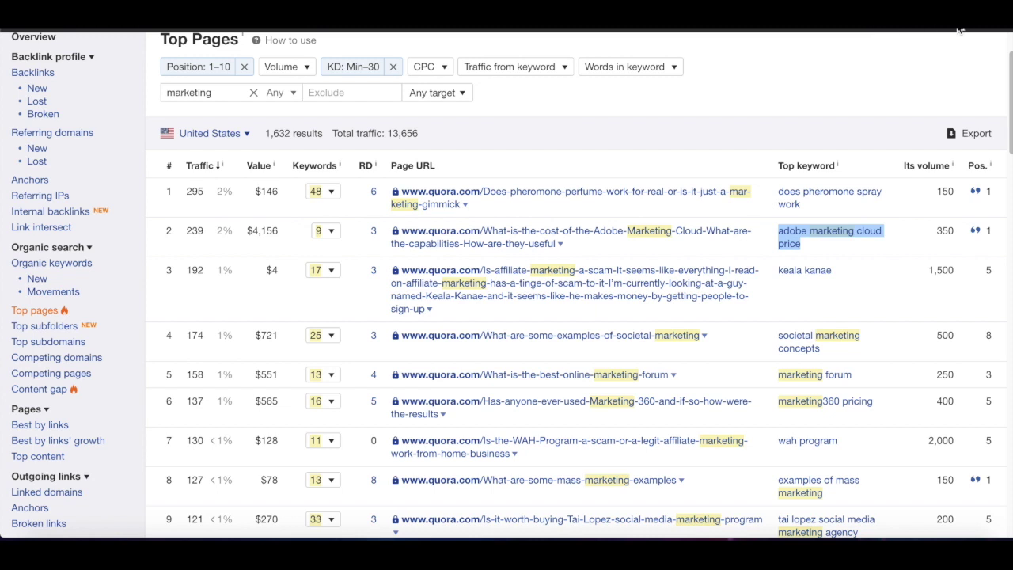
{"action": "key", "text": "ctrl+t"}
{"action": "key", "text": "ctrl+v"}
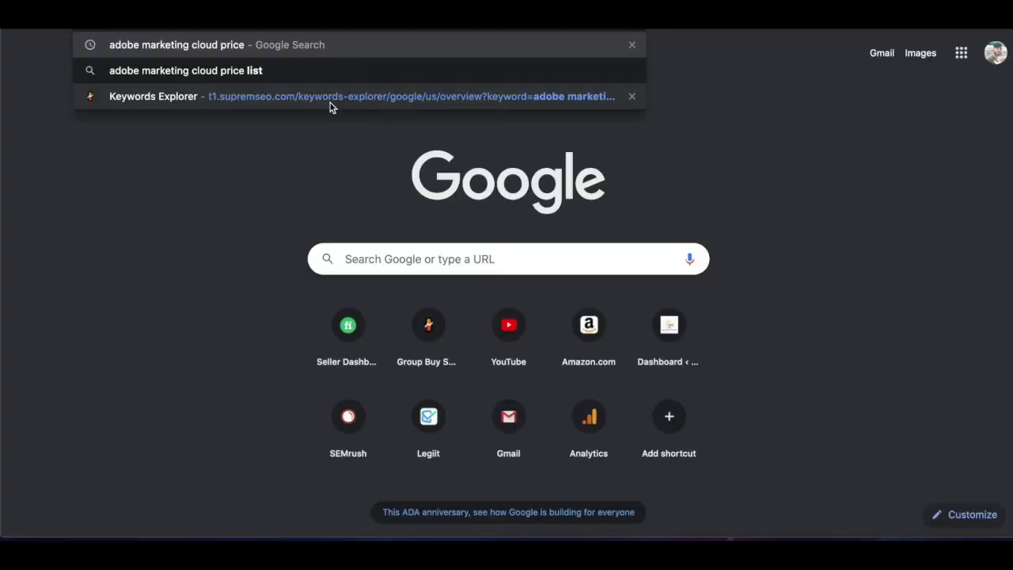
{"action": "key", "text": "Return"}
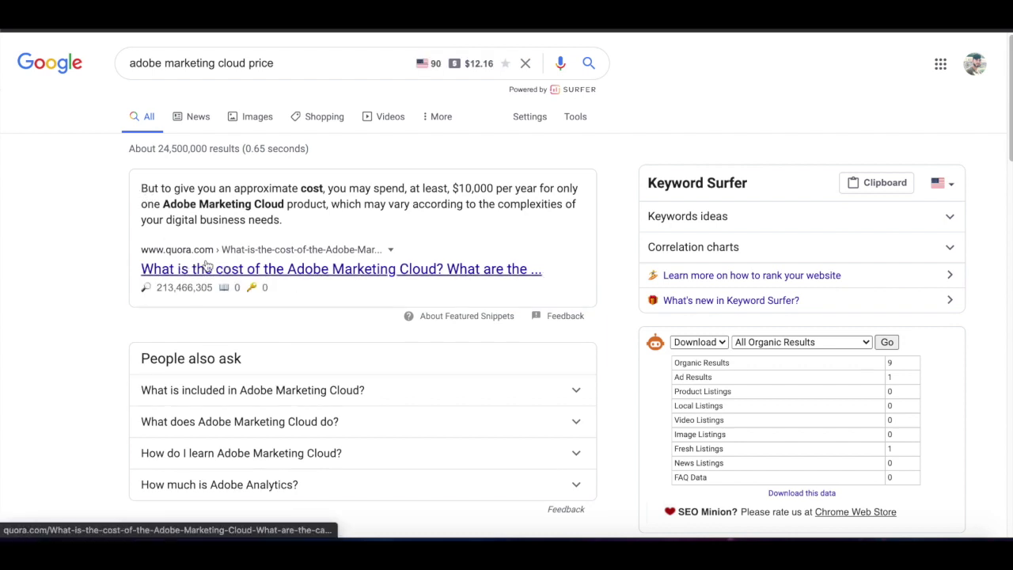
- Expand and collapse the related questions about what Adobe Marketing Cloud includes and does to reveal further People also ask entries
{"action": "scroll", "coordinate": [99, 344], "scroll_direction": "down", "scroll_amount": 1}
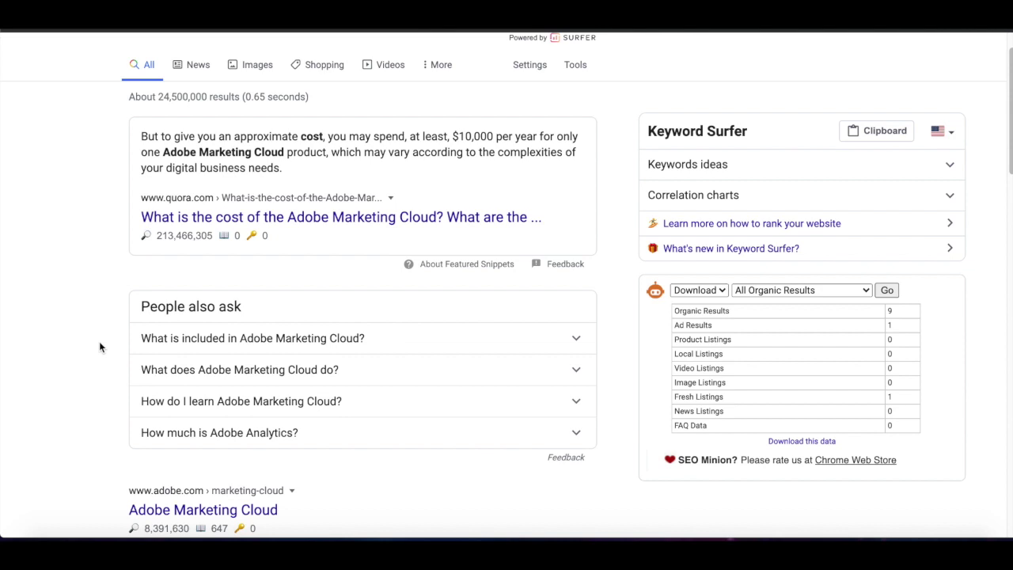
{"action": "scroll", "coordinate": [299, 351], "scroll_direction": "down", "scroll_amount": 1}
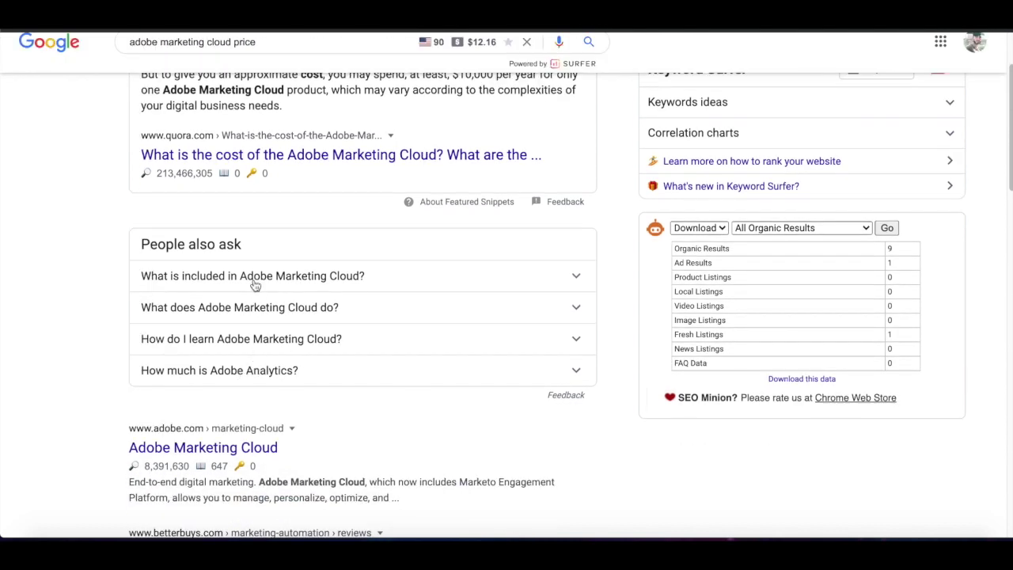
{"action": "double_click", "coordinate": [303, 277]}
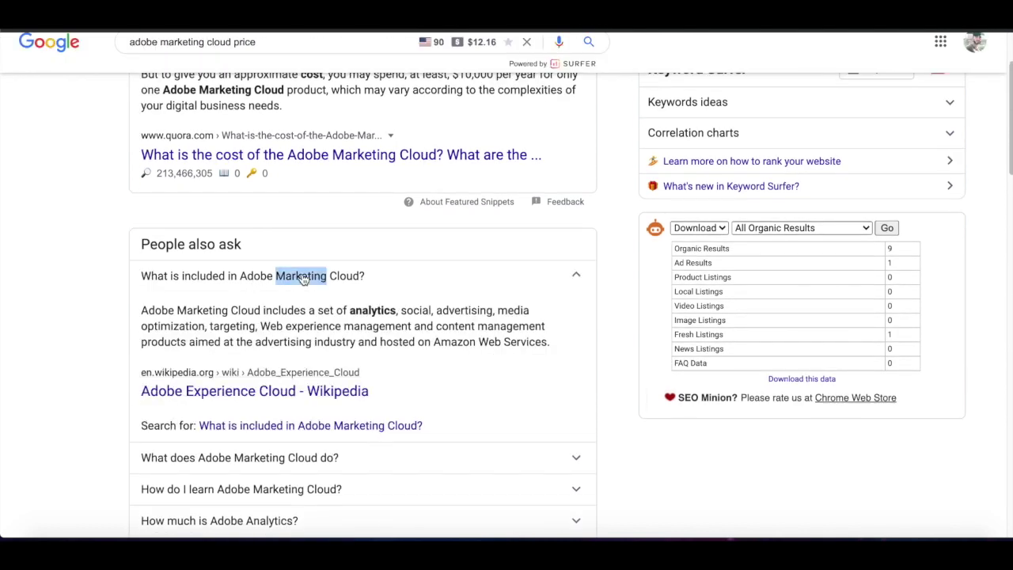
{"action": "left_click", "coordinate": [306, 309]}
{"action": "double_click", "coordinate": [303, 308]}
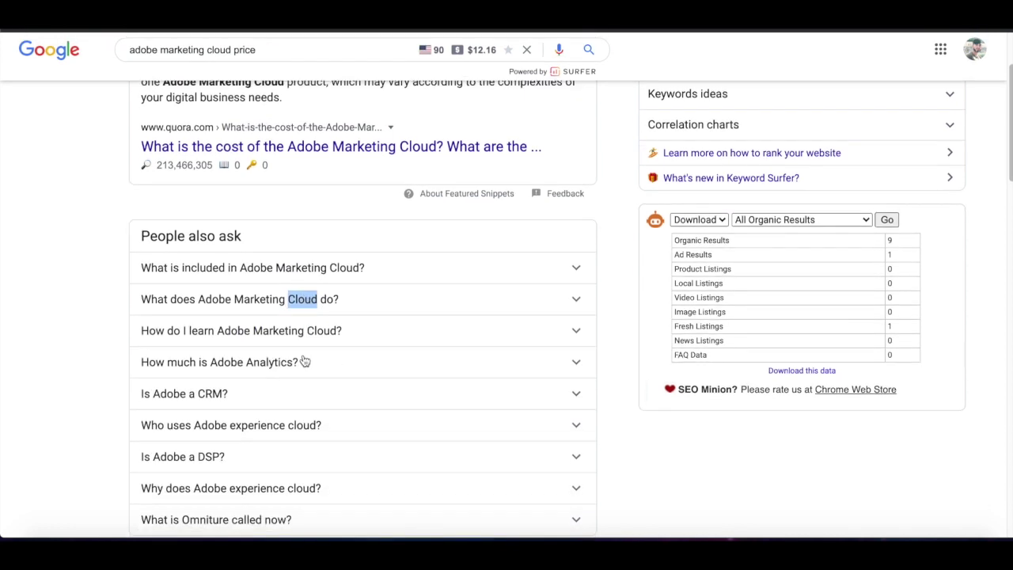
{"action": "left_click", "coordinate": [111, 314]}
- Compare the organic results ranking below Quora's featured snippet for "adobe marketing cloud price"
{"action": "scroll", "coordinate": [150, 326], "scroll_direction": "down", "scroll_amount": 3}
{"action": "scroll", "coordinate": [103, 317], "scroll_direction": "up", "scroll_amount": 4}
{"action": "scroll", "coordinate": [103, 317], "scroll_direction": "down", "scroll_amount": 7}
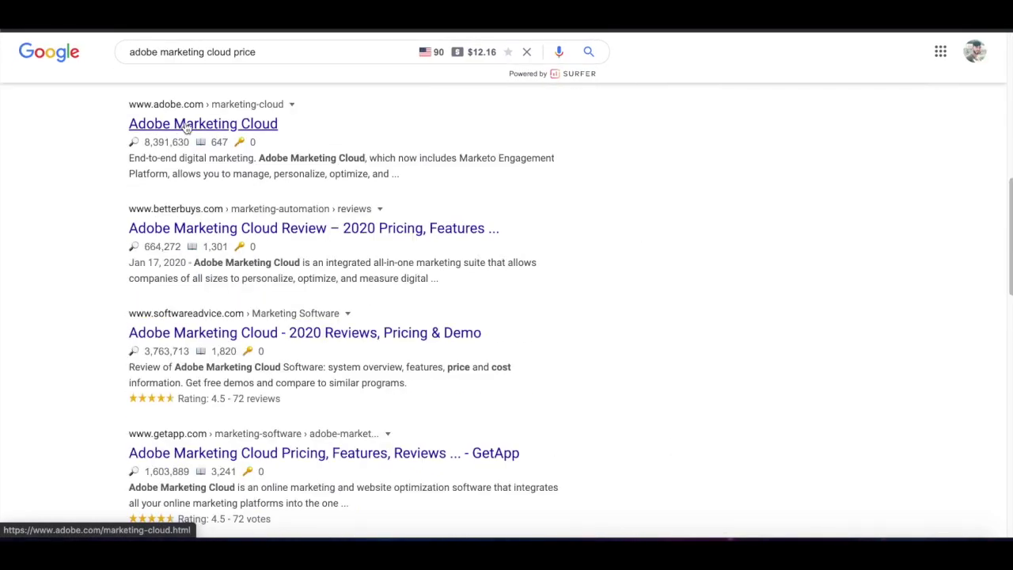
{"action": "scroll", "coordinate": [174, 328], "scroll_direction": "down", "scroll_amount": 4}
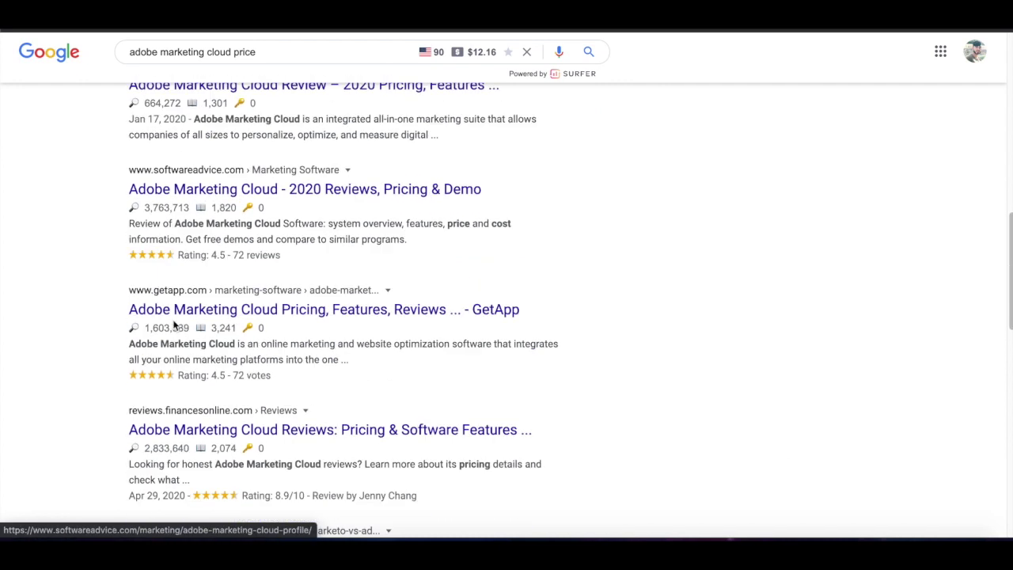
{"action": "scroll", "coordinate": [176, 324], "scroll_direction": "up", "scroll_amount": 10}
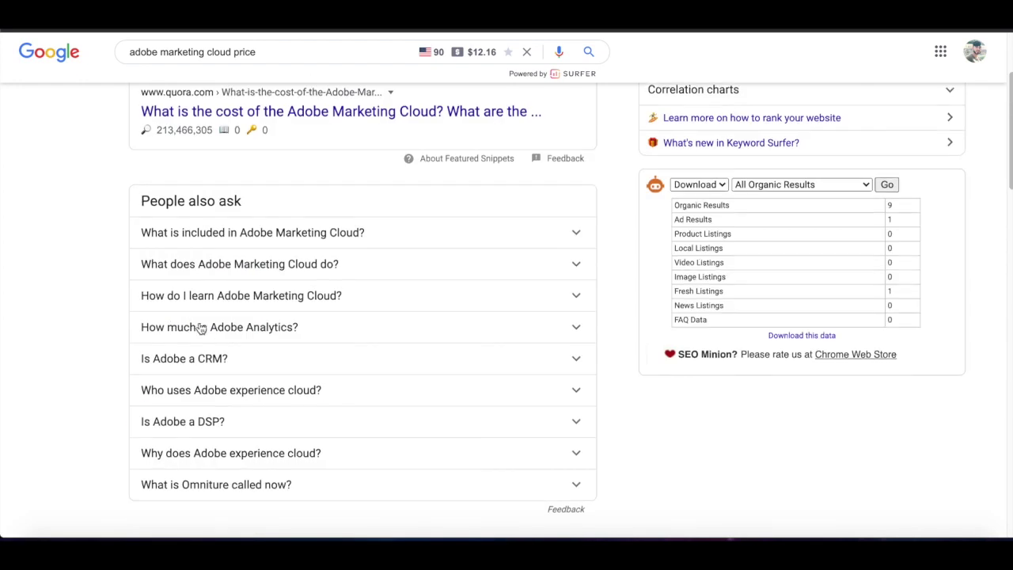
- Open the Better Buys Adobe Marketing Cloud review and read through its features, target market, pricing and shortcomings
{"action": "scroll", "coordinate": [178, 326], "scroll_direction": "down", "scroll_amount": 5}
{"action": "left_click", "coordinate": [300, 267]}
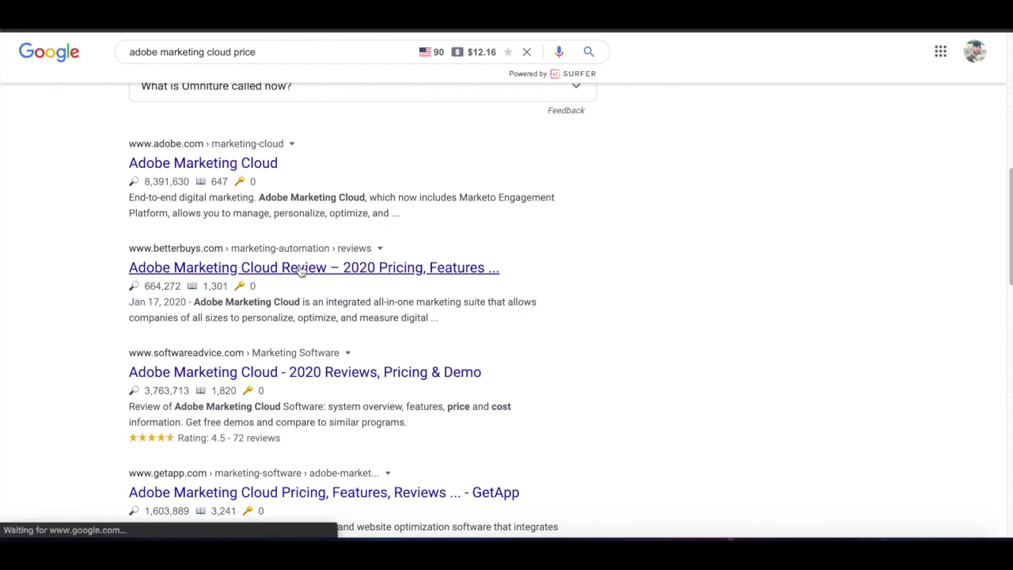
{"action": "scroll", "coordinate": [126, 373], "scroll_direction": "down", "scroll_amount": 10}
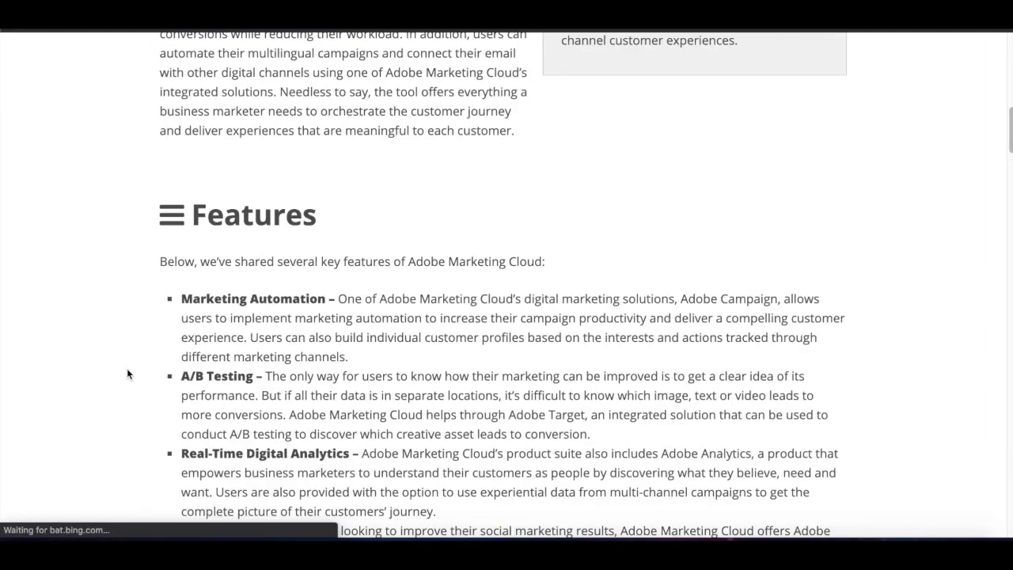
{"action": "scroll", "coordinate": [126, 374], "scroll_direction": "down", "scroll_amount": 12}
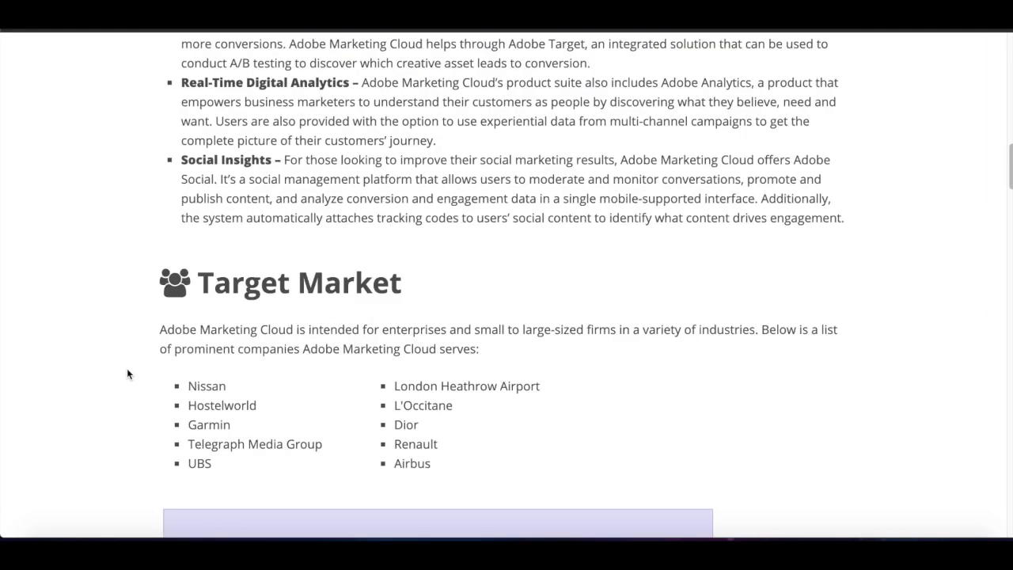
{"action": "scroll", "coordinate": [127, 373], "scroll_direction": "down", "scroll_amount": 11}
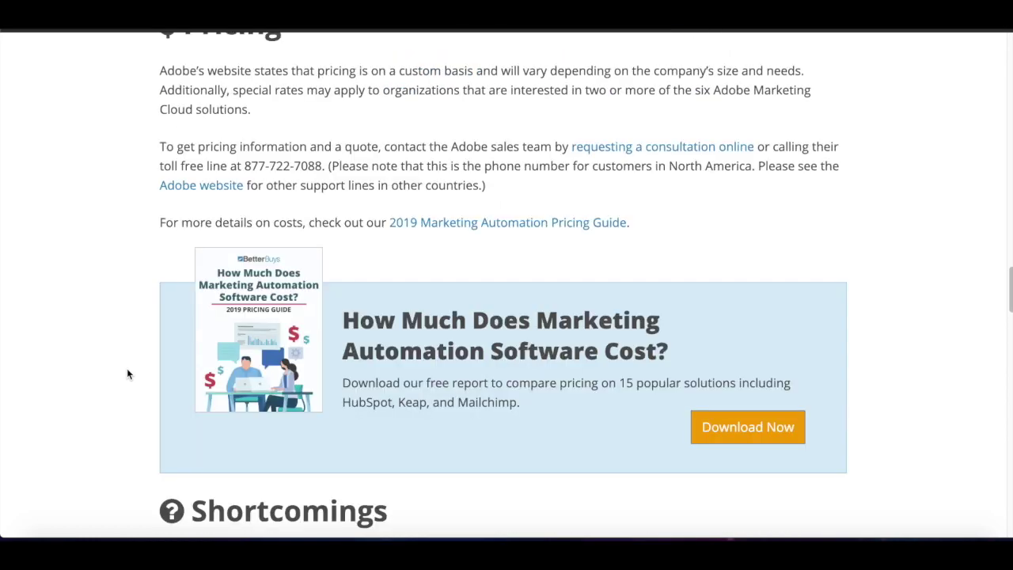
{"action": "scroll", "coordinate": [127, 373], "scroll_direction": "down", "scroll_amount": 6}
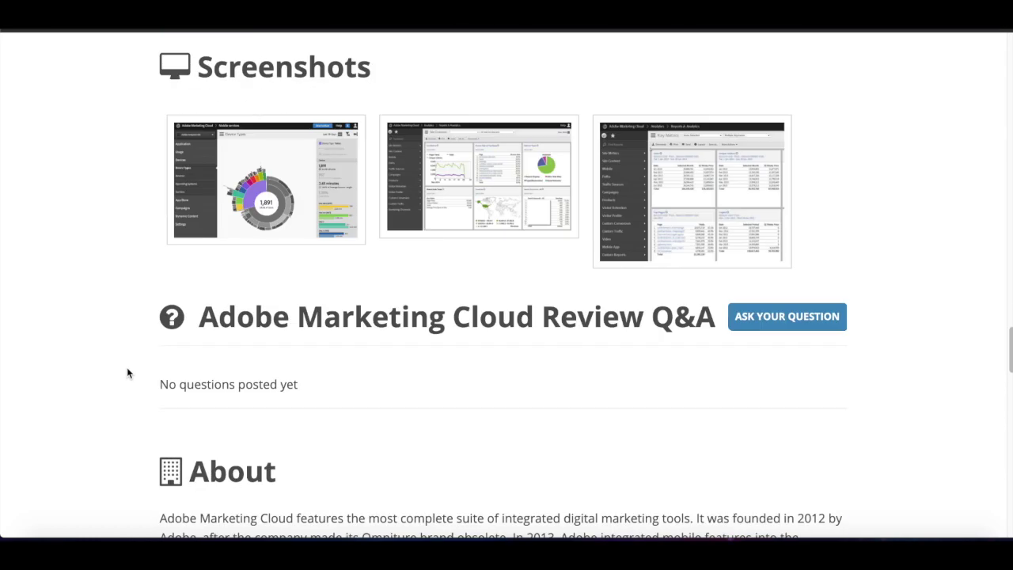
{"action": "scroll", "coordinate": [126, 374], "scroll_direction": "down", "scroll_amount": 2}
{"action": "scroll", "coordinate": [127, 373], "scroll_direction": "up", "scroll_amount": 7}
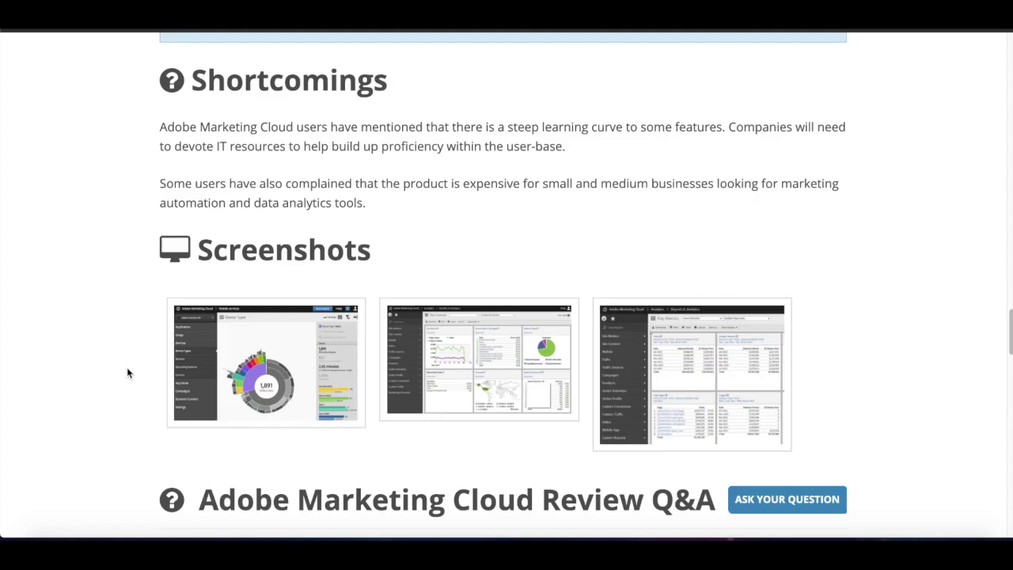
{"action": "scroll", "coordinate": [119, 373], "scroll_direction": "up", "scroll_amount": 3}
{"action": "scroll", "coordinate": [115, 372], "scroll_direction": "up", "scroll_amount": 10}
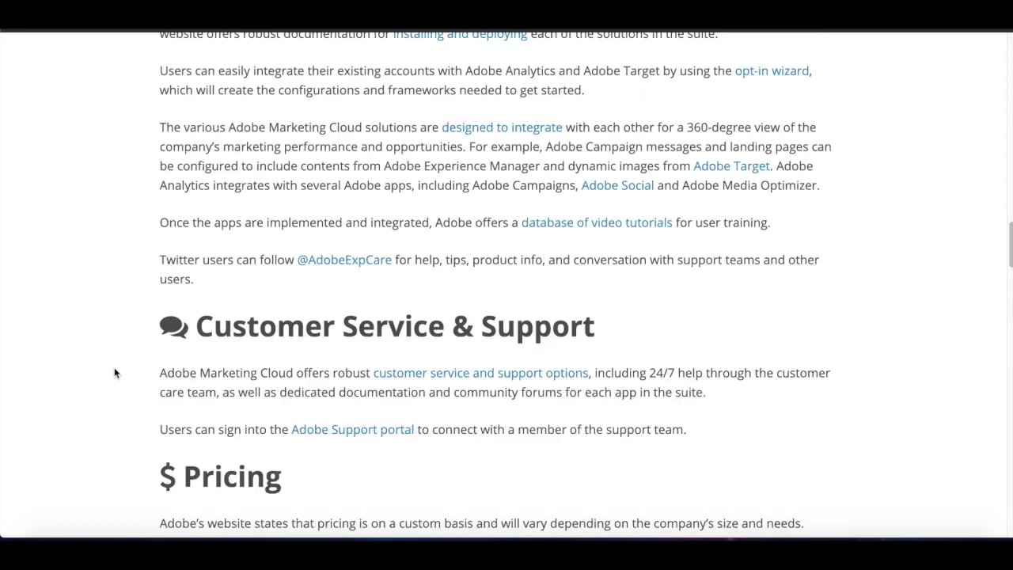
{"action": "scroll", "coordinate": [114, 371], "scroll_direction": "up", "scroll_amount": 15}
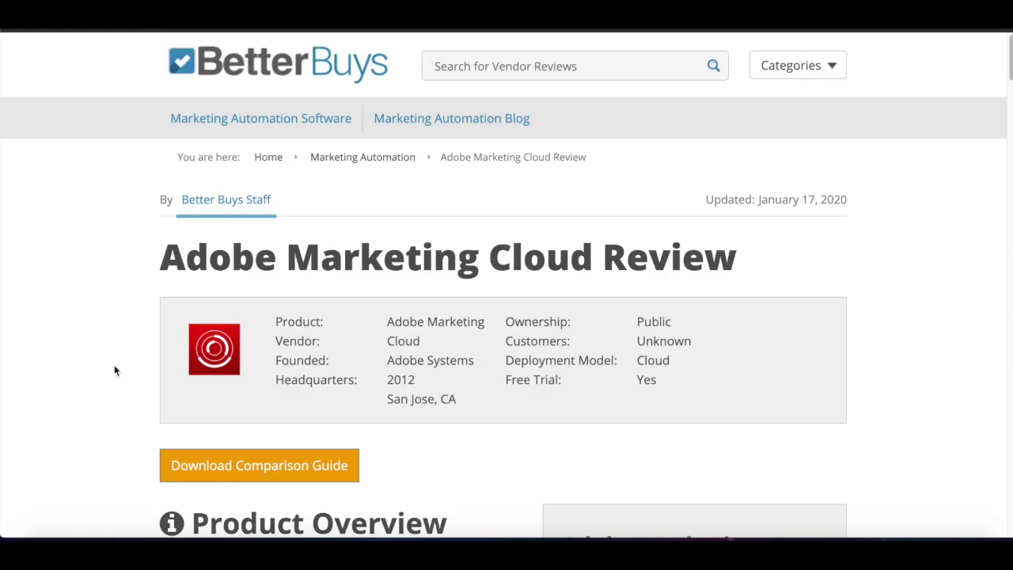
- Go back to the Google results and return to the start of the Ahrefs Top Pages report filtered by "marketing"
{"action": "key", "text": "alt+Left"}
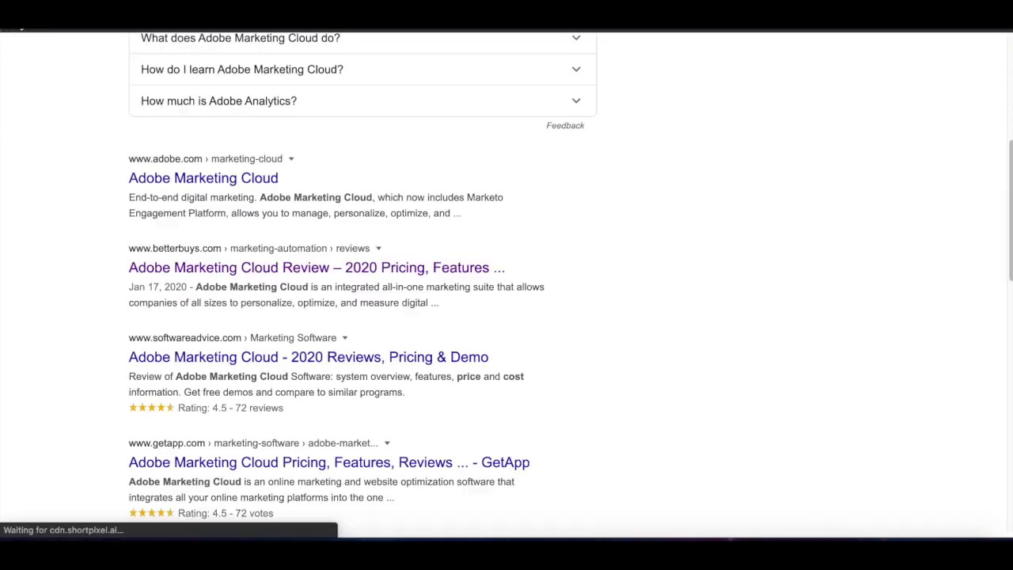
{"action": "scroll", "coordinate": [65, 190], "scroll_direction": "up", "scroll_amount": 5}
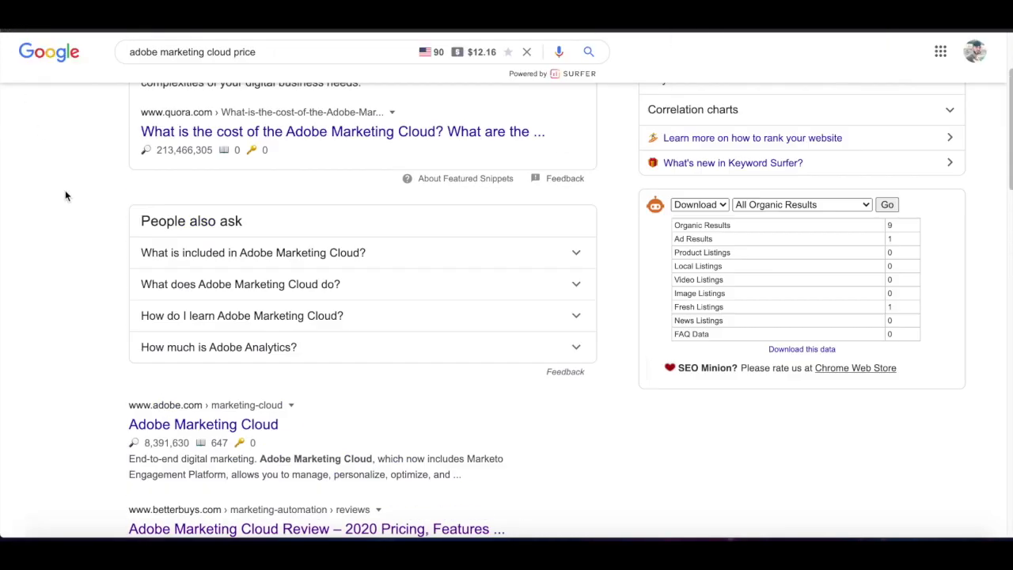
{"action": "key", "text": "ctrl+w"}
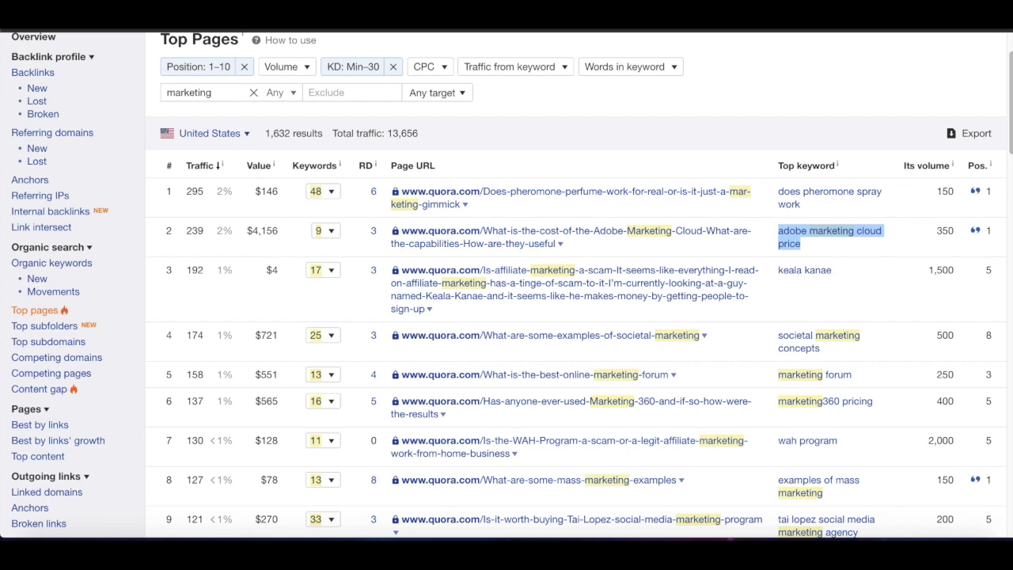
{"action": "scroll", "coordinate": [617, 166], "scroll_direction": "up", "scroll_amount": 2}
{"action": "left_click", "coordinate": [742, 165]}
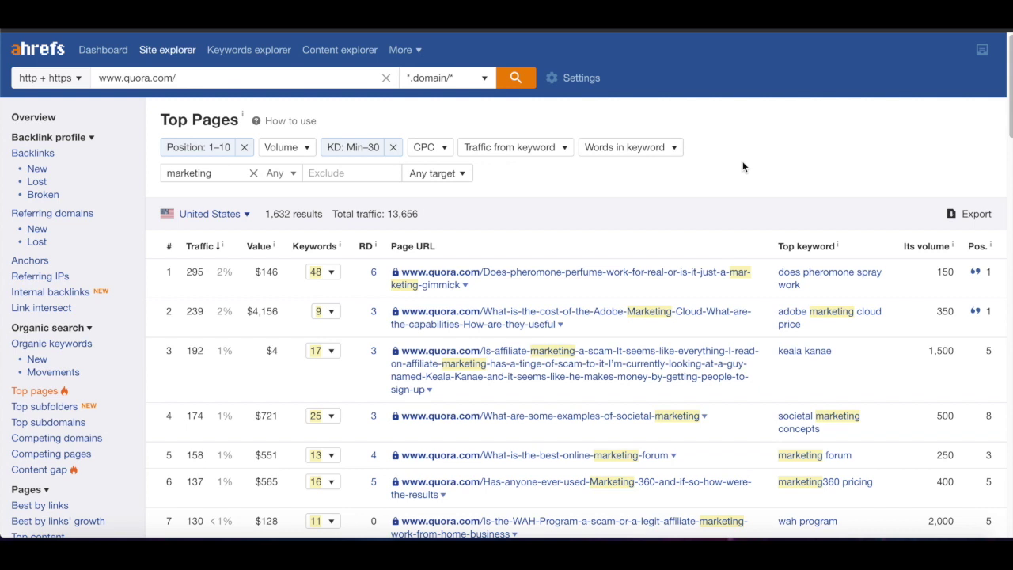
- Switch to the Google results and replace the query with the suggested search "conventional and integrative medicine"
{"action": "left_click", "coordinate": [35, 118]}
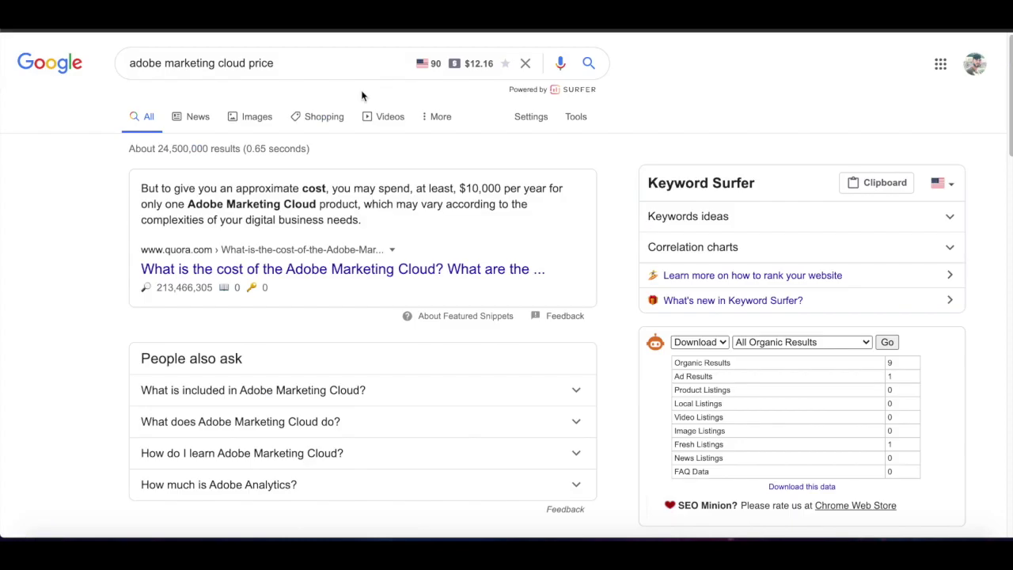
{"action": "double_click", "coordinate": [305, 62]}
{"action": "left_click", "coordinate": [304, 61]}
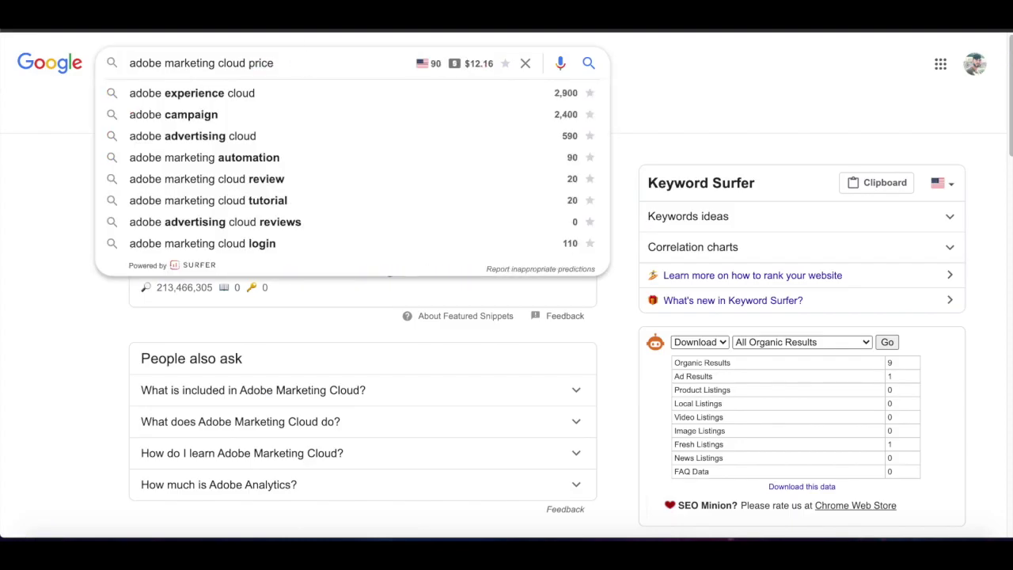
{"action": "triple_click", "coordinate": [295, 62]}
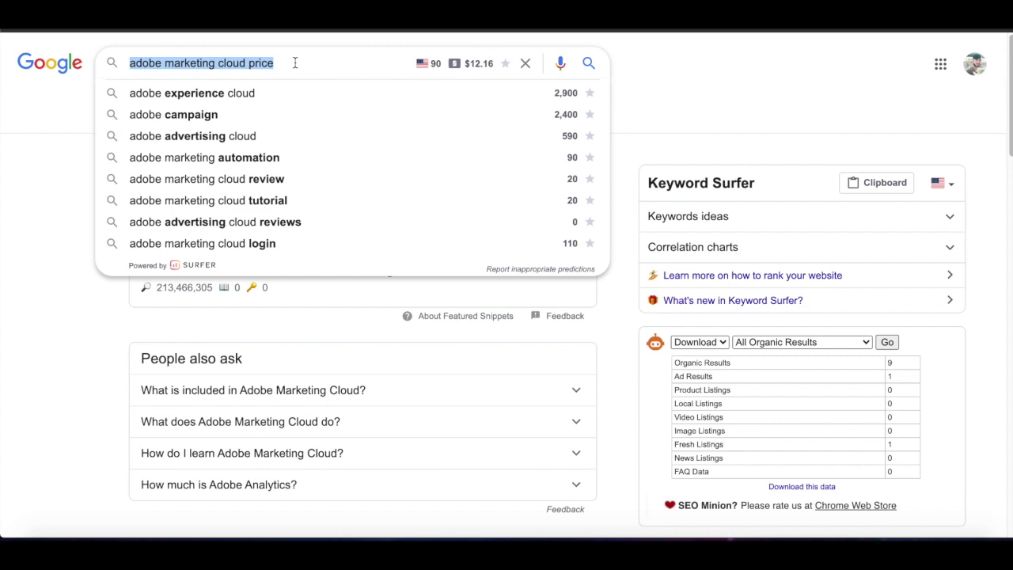
{"action": "type", "text": "conventiona"}
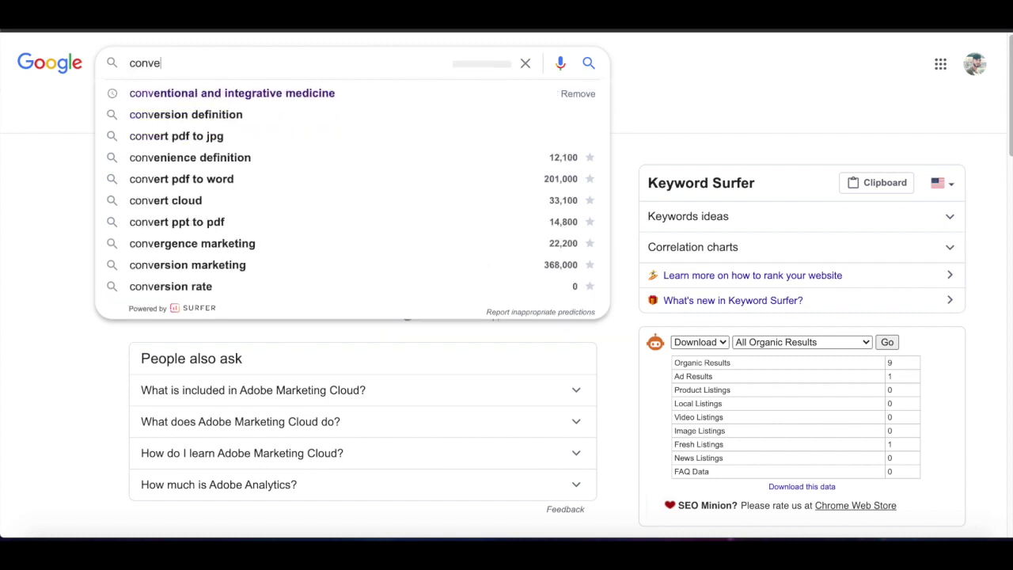
{"action": "left_click", "coordinate": [226, 94]}
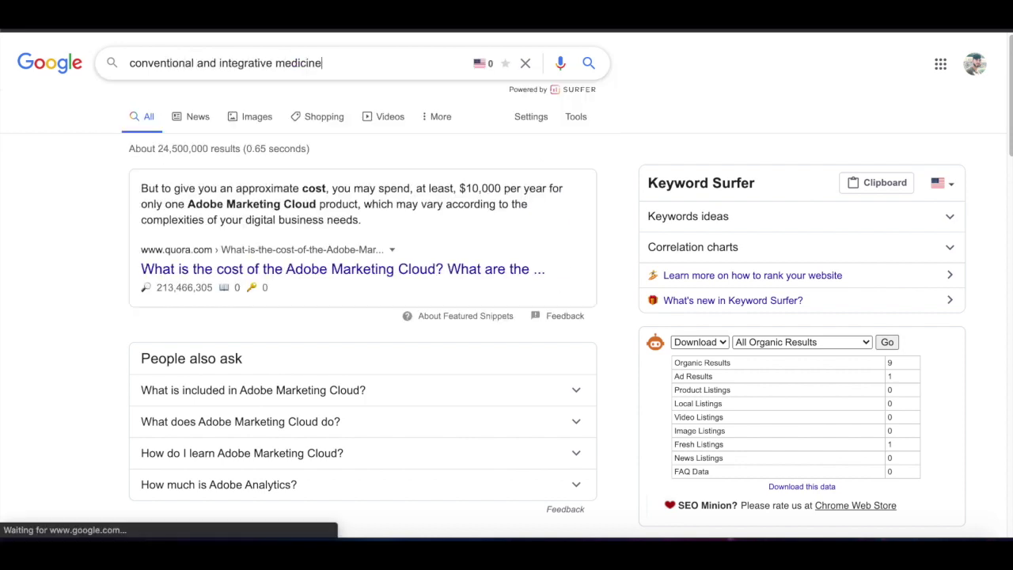
{"action": "scroll", "coordinate": [92, 364], "scroll_direction": "down", "scroll_amount": 1}
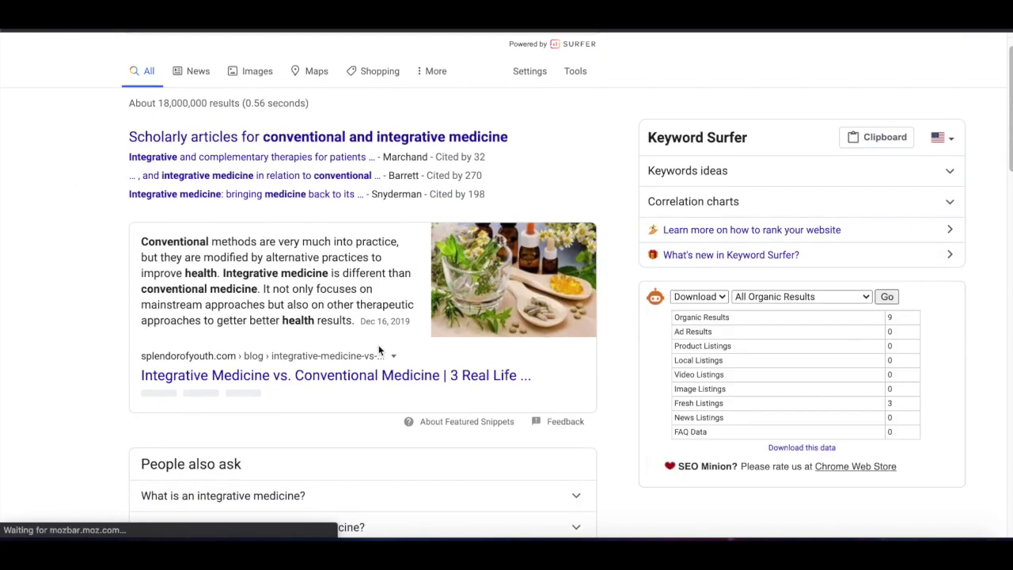
- Examine the featured snippet and all organic results for "conventional and integrative medicine", comparing the ranking sites and their metrics
{"action": "left_click_drag", "start_coordinate": [353, 321], "coordinate": [101, 231]}
{"action": "left_click", "coordinate": [102, 321]}
{"action": "scroll", "coordinate": [100, 317], "scroll_direction": "down", "scroll_amount": 3}
{"action": "scroll", "coordinate": [100, 322], "scroll_direction": "down", "scroll_amount": 5}
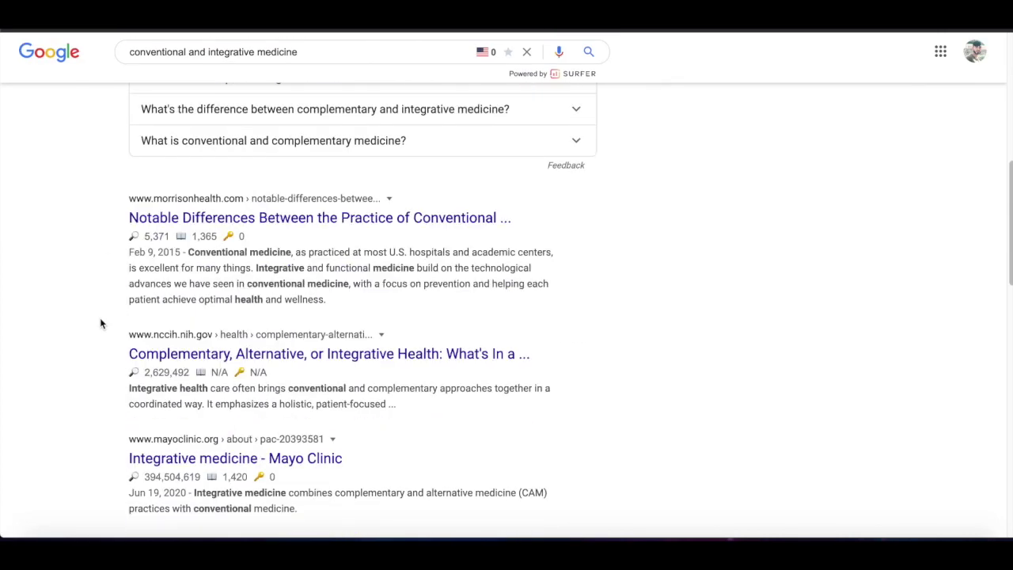
{"action": "scroll", "coordinate": [101, 322], "scroll_direction": "up", "scroll_amount": 2}
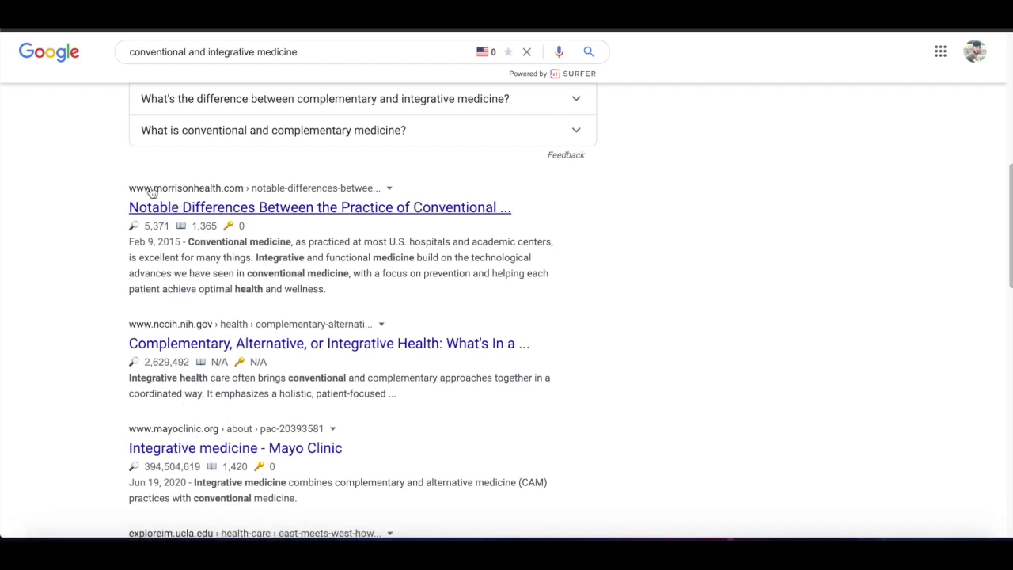
{"action": "scroll", "coordinate": [269, 282], "scroll_direction": "down", "scroll_amount": 1}
{"action": "scroll", "coordinate": [269, 283], "scroll_direction": "down", "scroll_amount": 4}
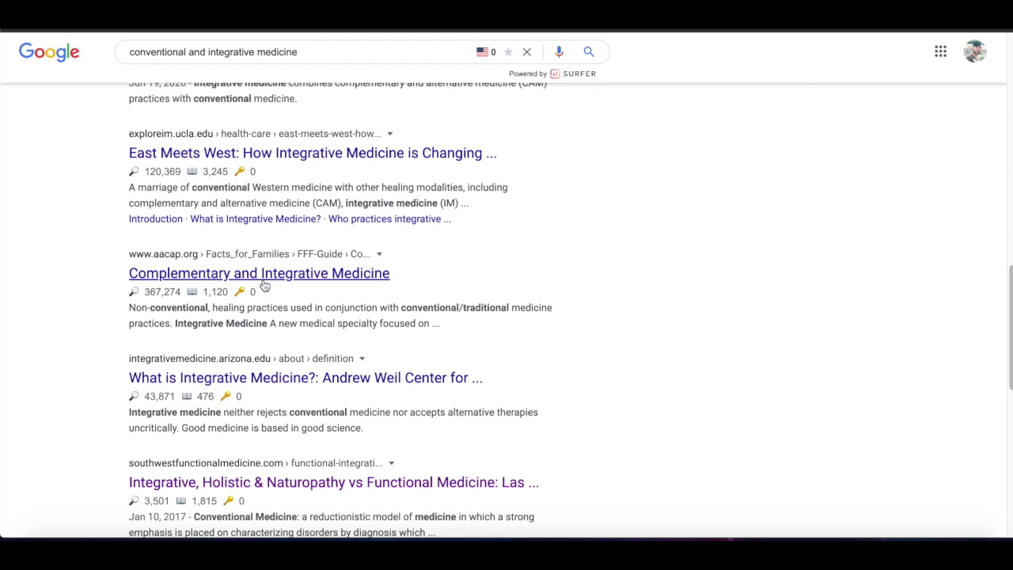
{"action": "scroll", "coordinate": [264, 284], "scroll_direction": "up", "scroll_amount": 1}
{"action": "scroll", "coordinate": [263, 285], "scroll_direction": "down", "scroll_amount": 1}
{"action": "scroll", "coordinate": [261, 285], "scroll_direction": "down", "scroll_amount": 3}
{"action": "scroll", "coordinate": [242, 296], "scroll_direction": "up", "scroll_amount": 15}
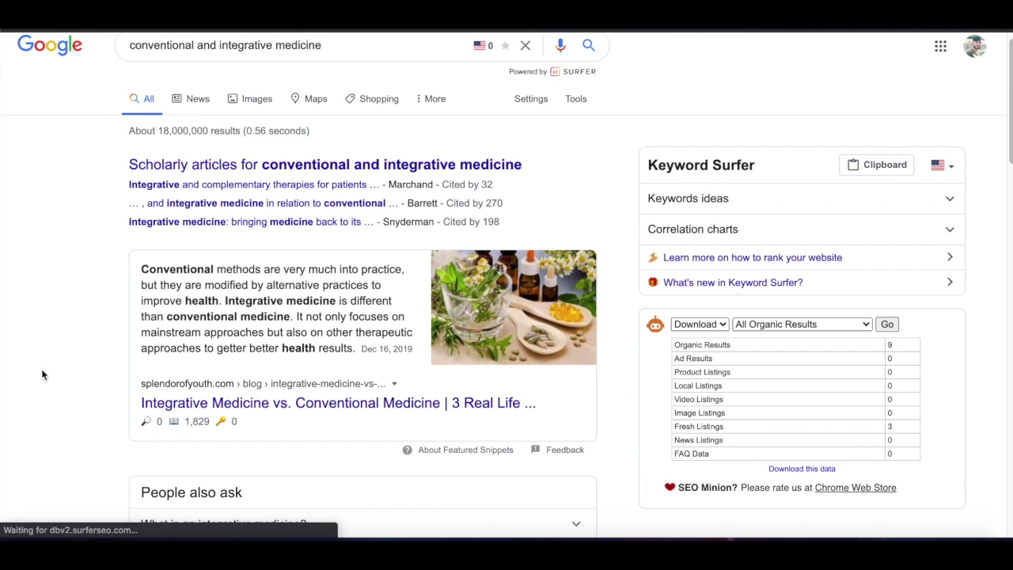
{"action": "scroll", "coordinate": [43, 374], "scroll_direction": "down", "scroll_amount": 5}
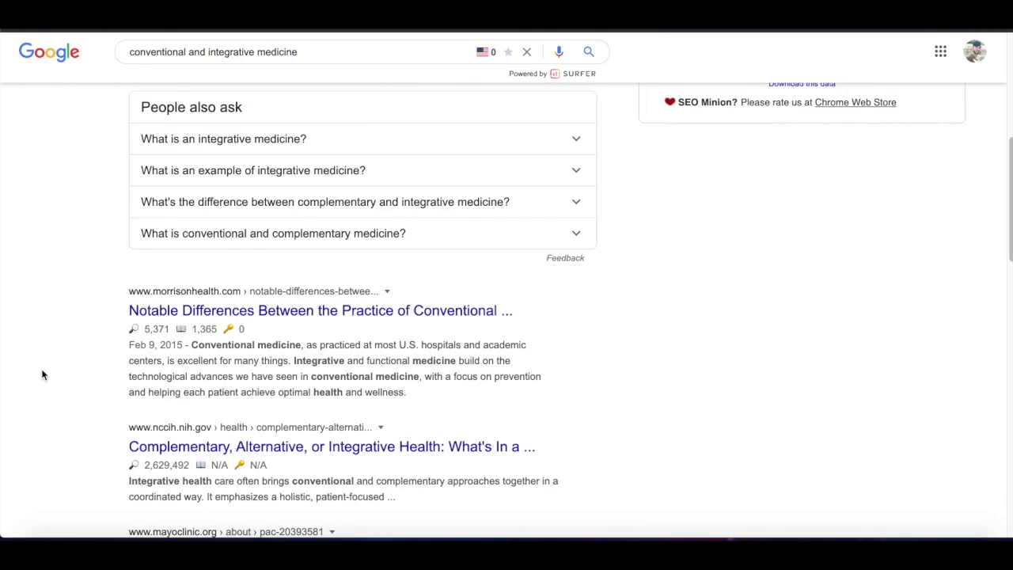
{"action": "scroll", "coordinate": [43, 374], "scroll_direction": "down", "scroll_amount": 9}
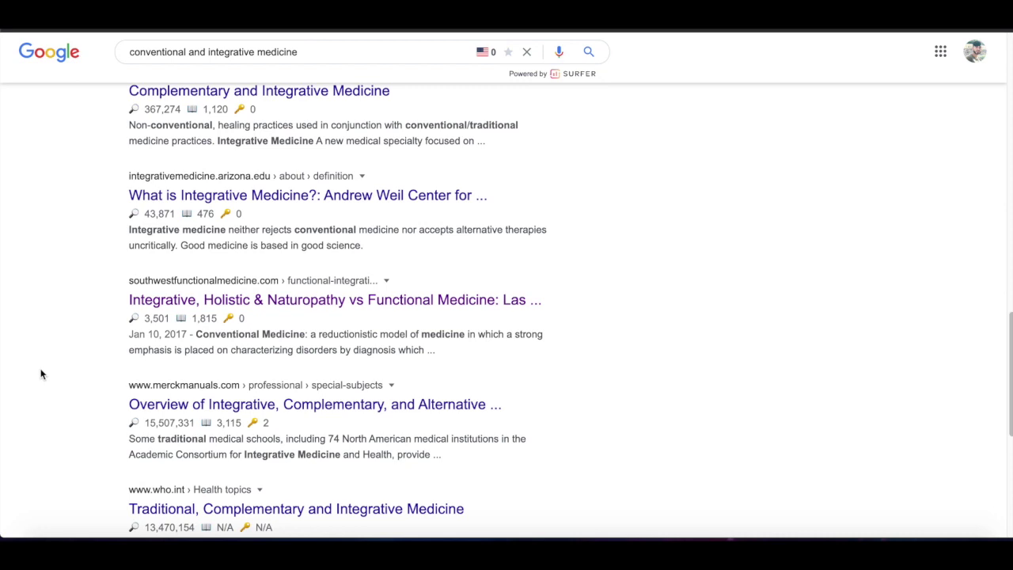
- Copy the southwestfunctionalmedicine.com result's link and analyze its domain in Ahrefs Site Explorer, trimming the page path from the URL
{"action": "right_click", "coordinate": [264, 308]}
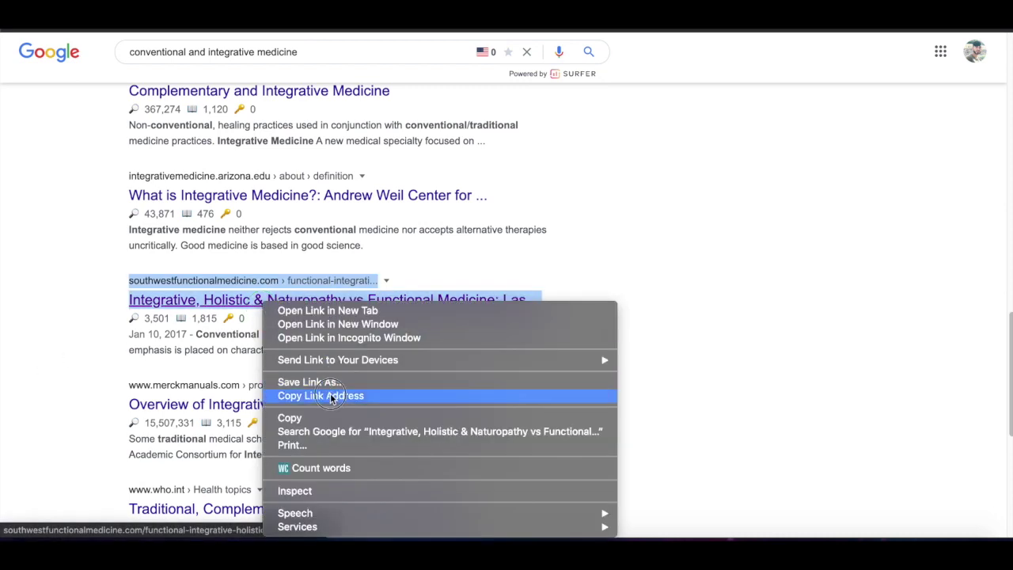
{"action": "left_click", "coordinate": [713, 312]}
{"action": "scroll", "coordinate": [707, 147], "scroll_direction": "up", "scroll_amount": 1}
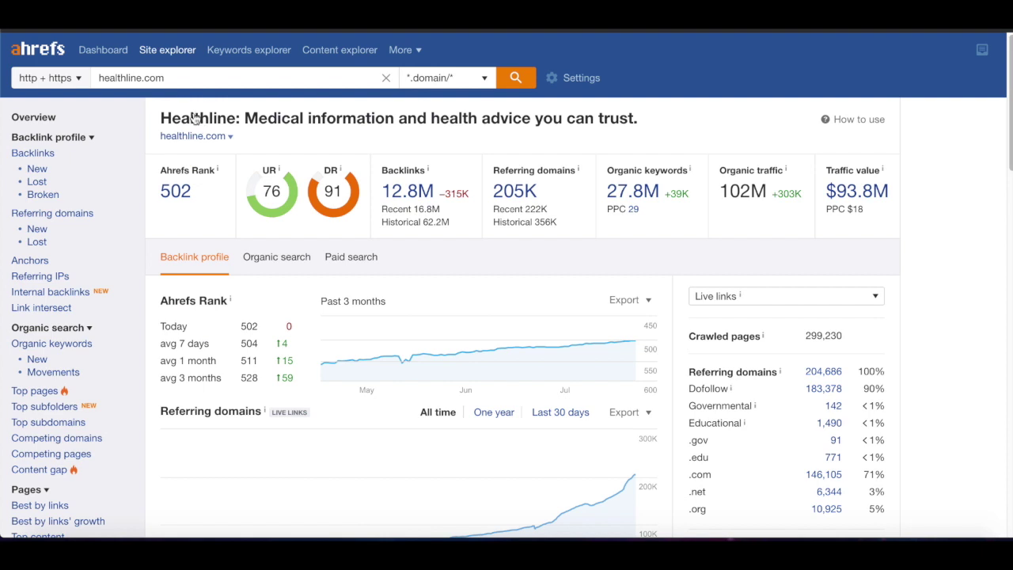
{"action": "left_click", "coordinate": [190, 76]}
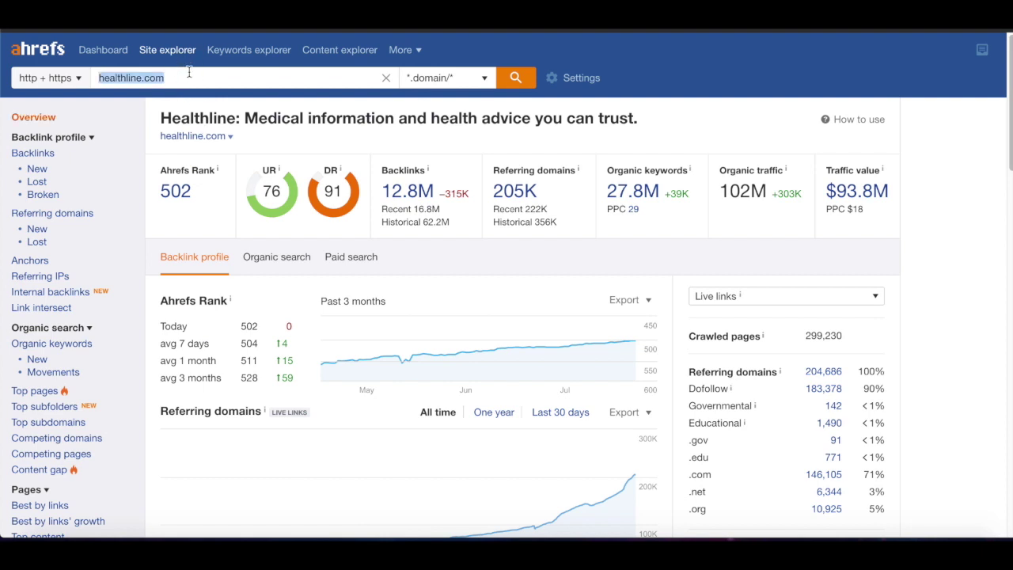
{"action": "key", "text": "ctrl+v"}
{"action": "left_click_drag", "start_coordinate": [178, 79], "coordinate": [416, 79]}
{"action": "key", "text": "BackSpace"}
{"action": "left_click", "coordinate": [515, 79]}
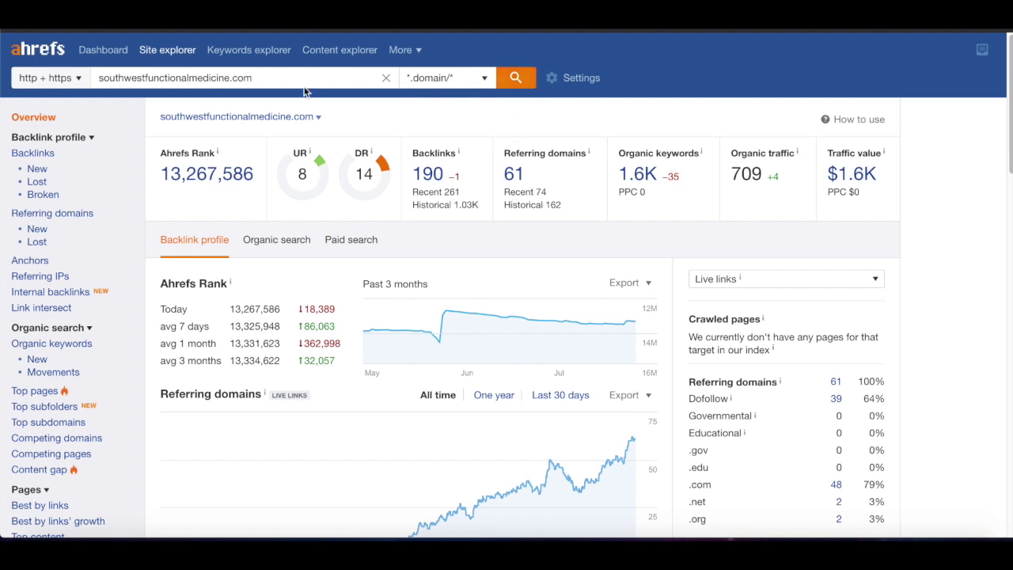
- Show the domain's Top Pages report and read through its highest-traffic article, functional-integrative-holistic-naturopathy
{"action": "left_click", "coordinate": [41, 392]}
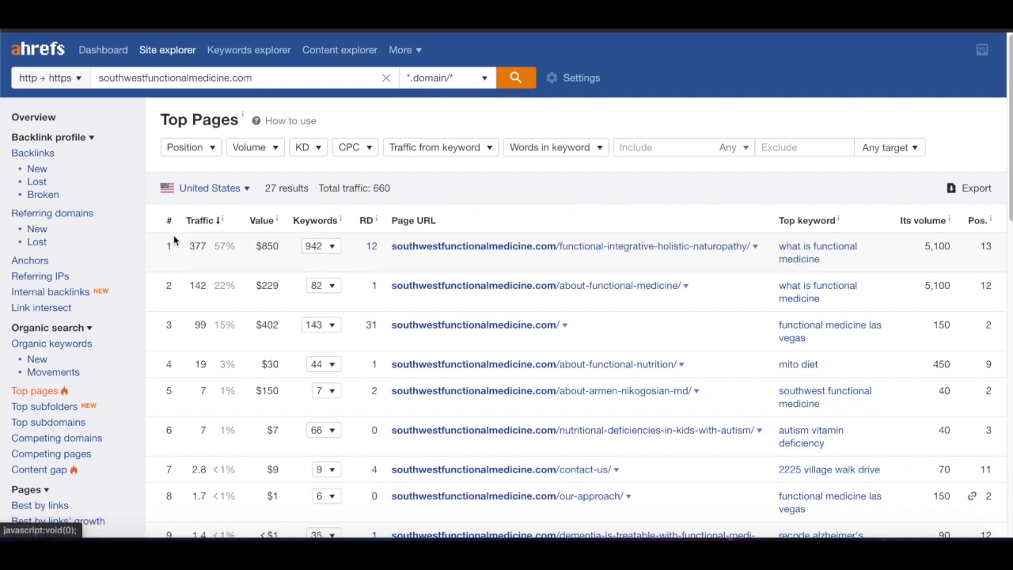
{"action": "right_click", "coordinate": [592, 245]}
{"action": "left_click", "coordinate": [599, 248]}
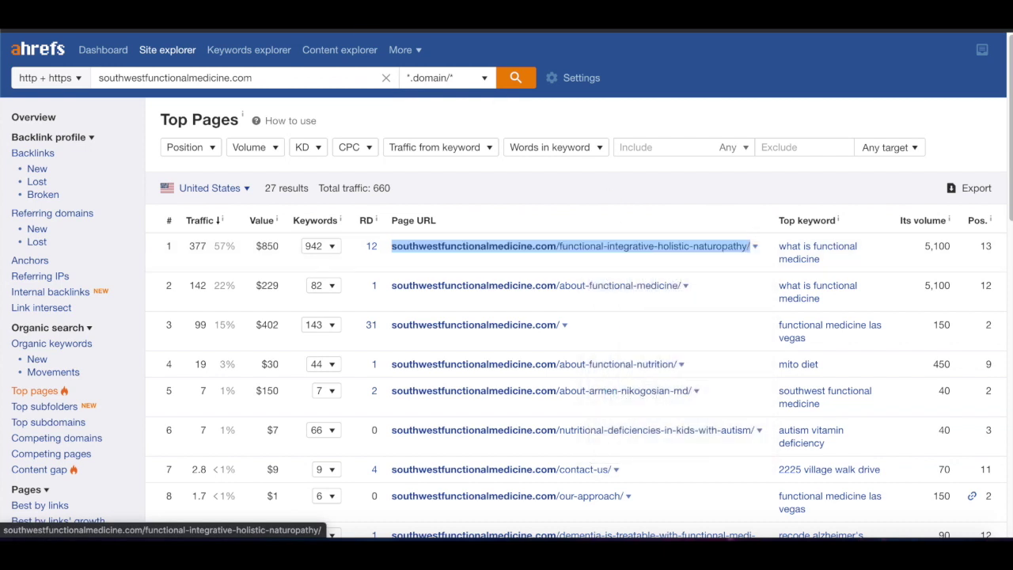
{"action": "scroll", "coordinate": [412, 359], "scroll_direction": "down", "scroll_amount": 10}
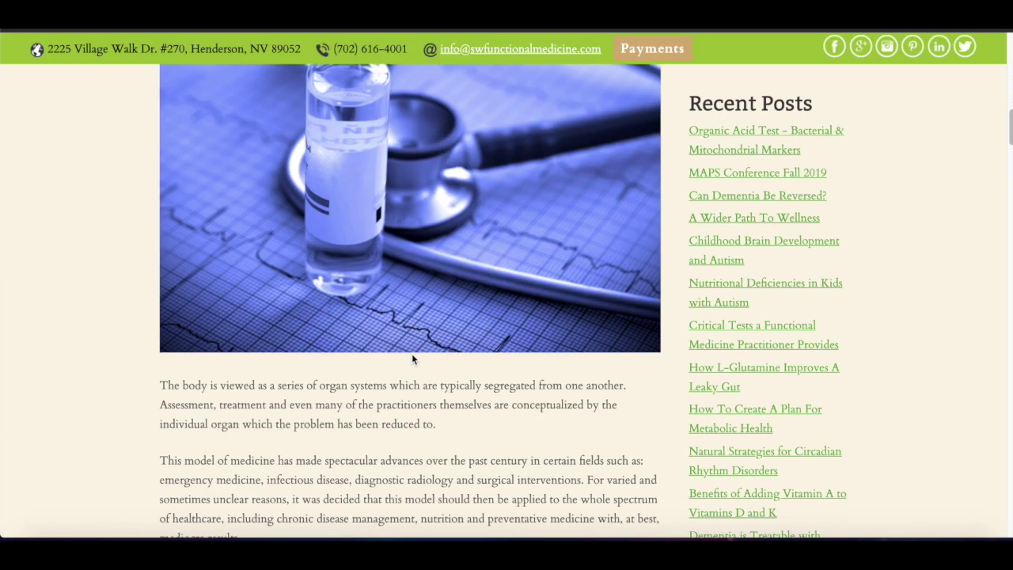
{"action": "scroll", "coordinate": [411, 359], "scroll_direction": "down", "scroll_amount": 10}
{"action": "scroll", "coordinate": [319, 315], "scroll_direction": "down", "scroll_amount": 5}
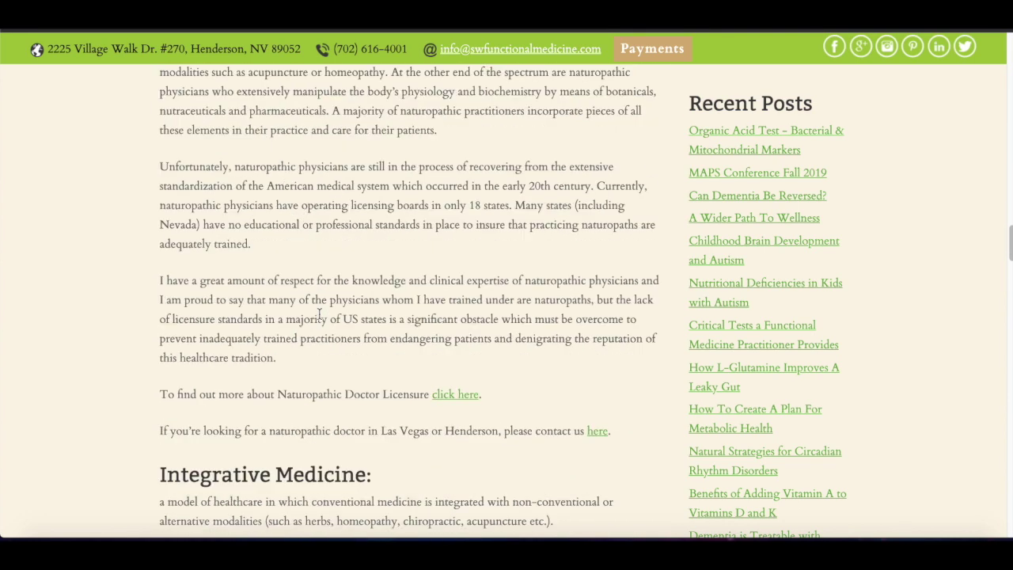
{"action": "scroll", "coordinate": [320, 315], "scroll_direction": "up", "scroll_amount": 15}
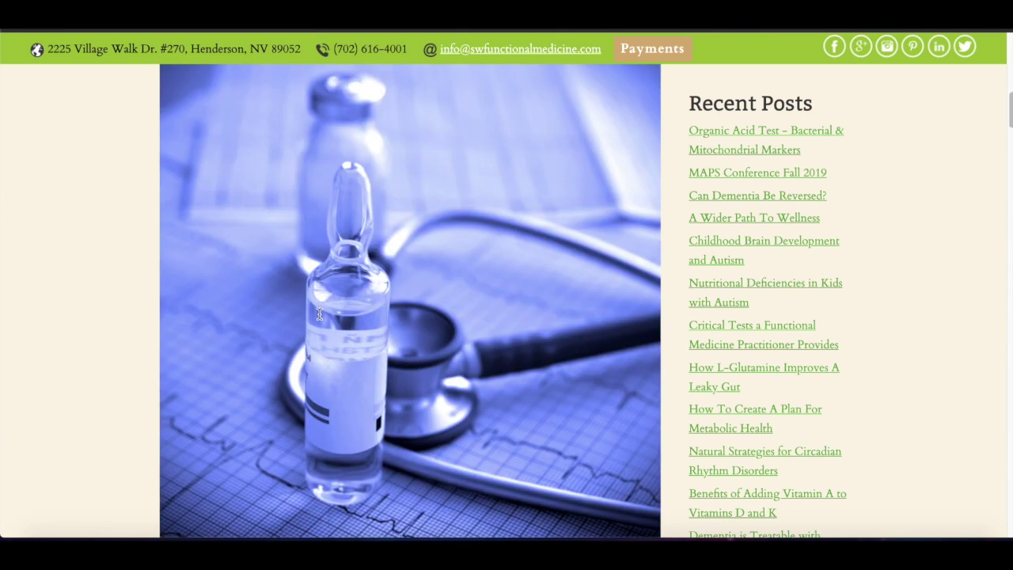
{"action": "scroll", "coordinate": [320, 315], "scroll_direction": "up", "scroll_amount": 5}
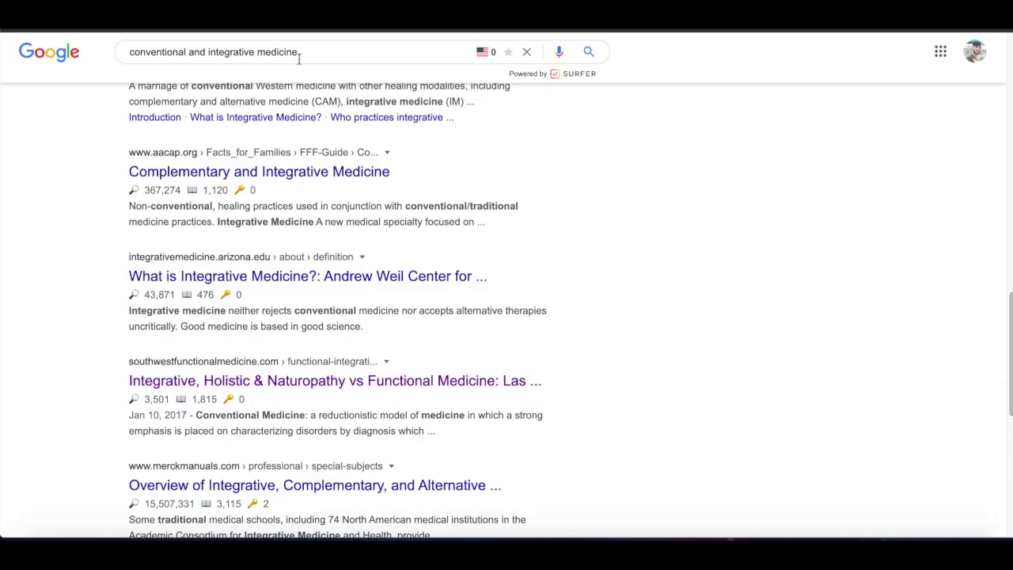
- Return to the Google results and search for "holistic doctor dallas" instead
{"action": "triple_click", "coordinate": [299, 52]}
{"action": "type", "text": "holis"}
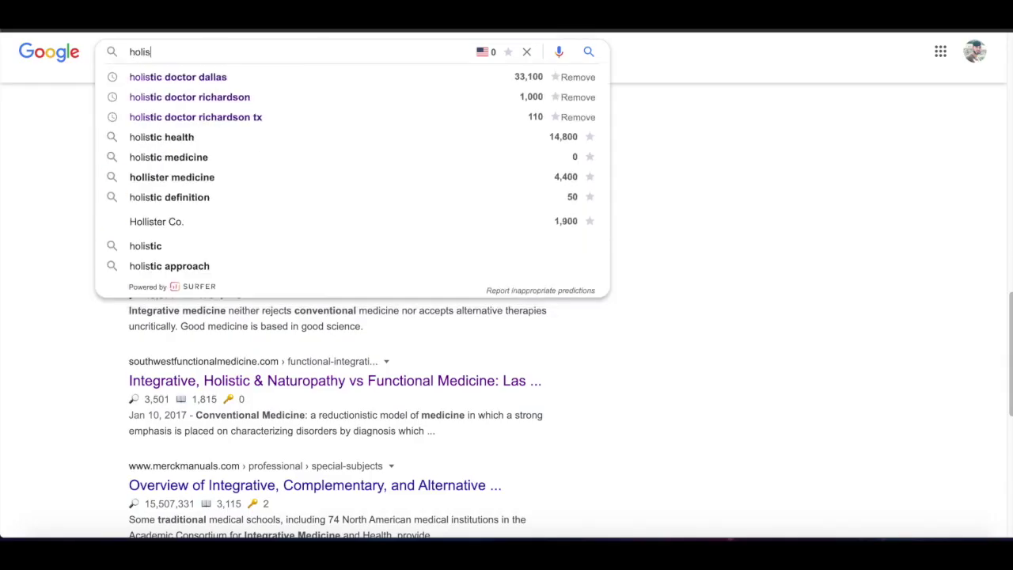
{"action": "type", "text": "tic doctor"}
{"action": "key", "text": "Down"}
{"action": "key", "text": "Return"}
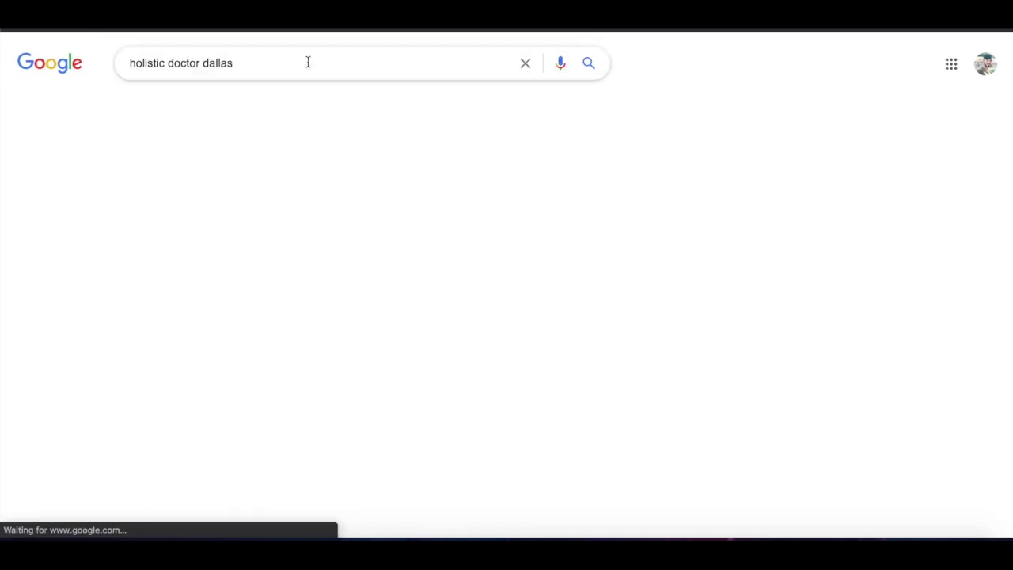
- Copy the link of the Holistic Wellness online scheduler result and load that site's Top Pages report in Ahrefs
{"action": "scroll", "coordinate": [64, 367], "scroll_direction": "down", "scroll_amount": 10}
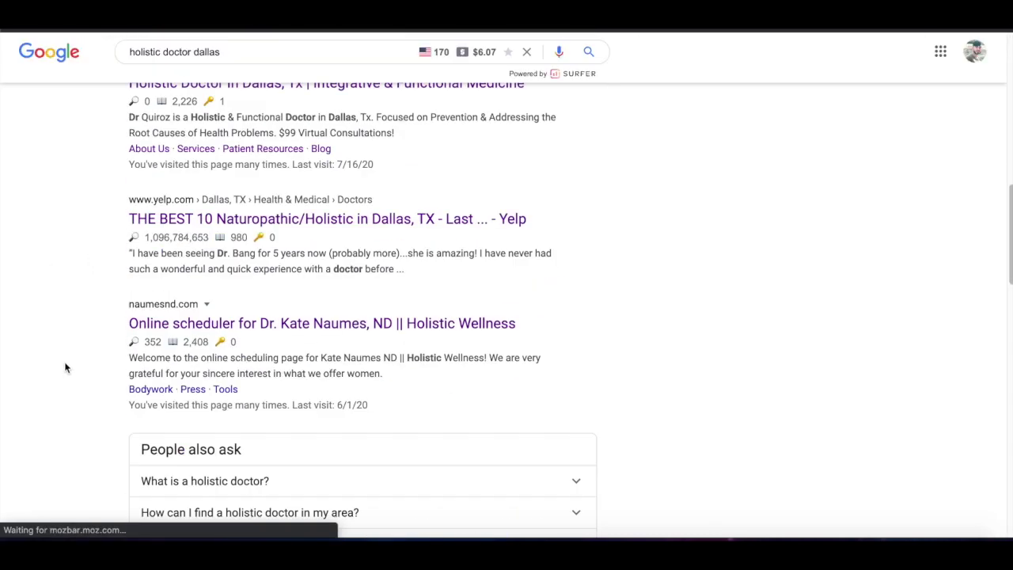
{"action": "scroll", "coordinate": [65, 366], "scroll_direction": "down", "scroll_amount": 3}
{"action": "right_click", "coordinate": [322, 107]}
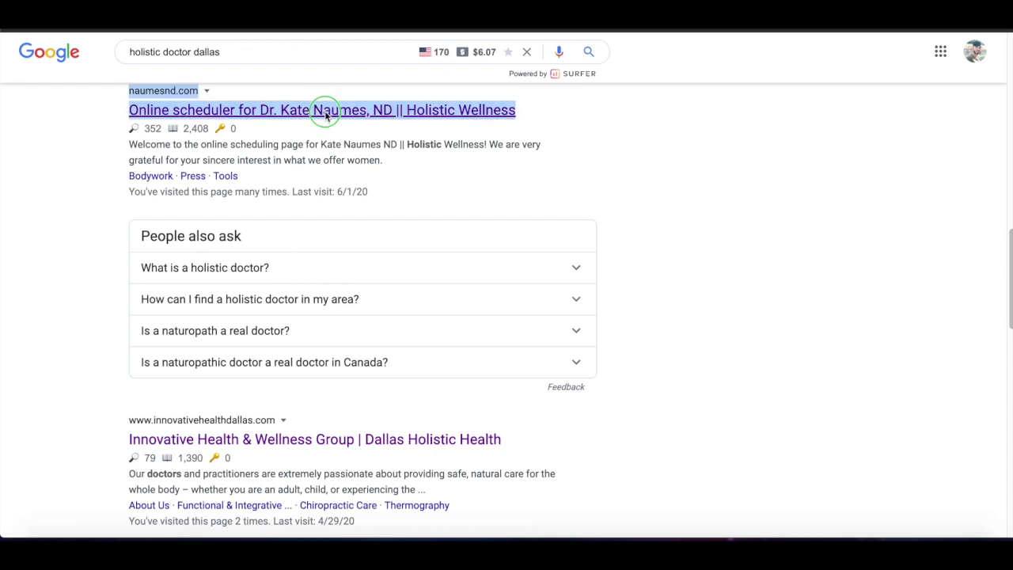
{"action": "left_click", "coordinate": [414, 202]}
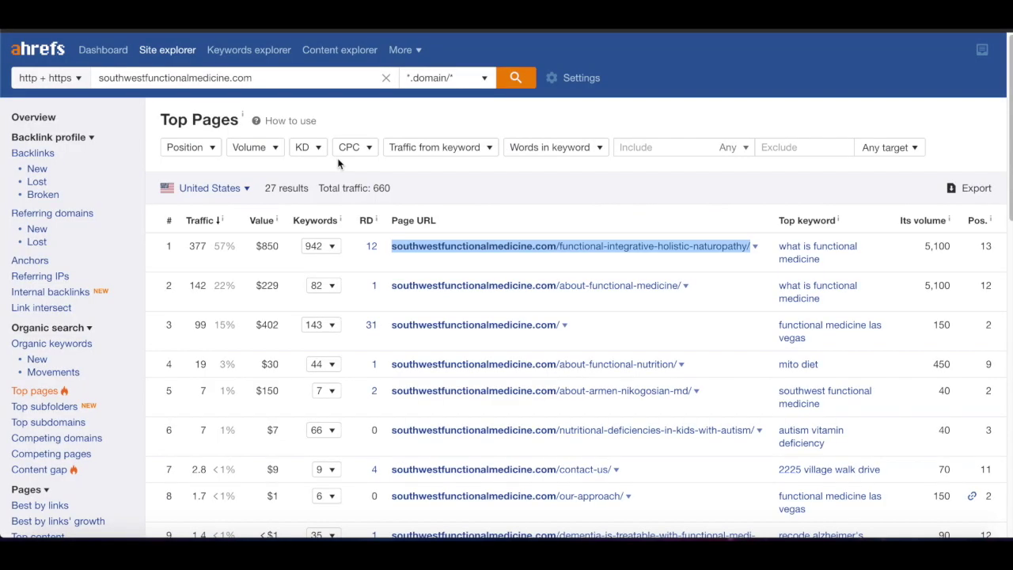
{"action": "triple_click", "coordinate": [271, 80]}
{"action": "key", "text": "ctrl+v"}
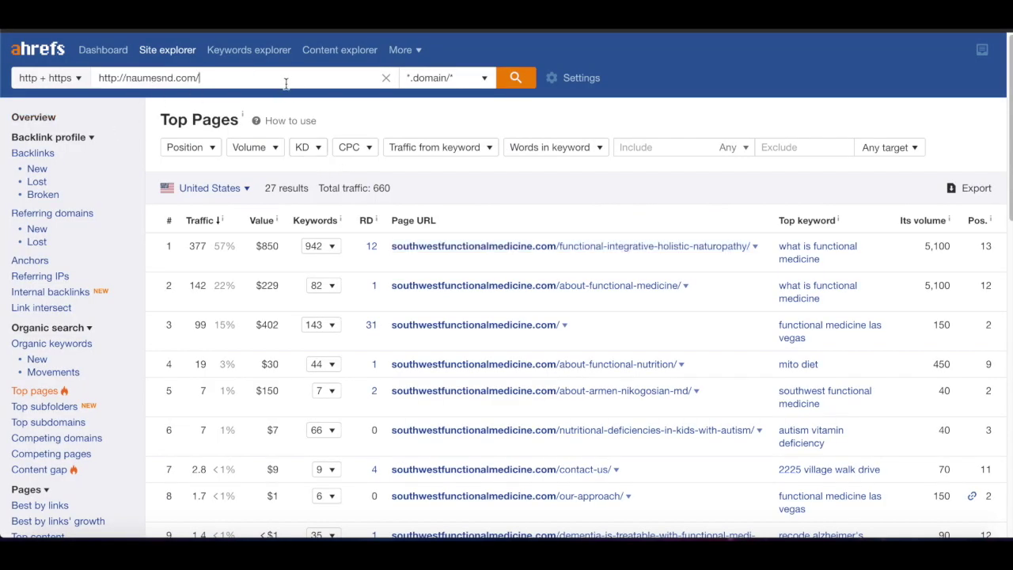
{"action": "left_click", "coordinate": [514, 78]}
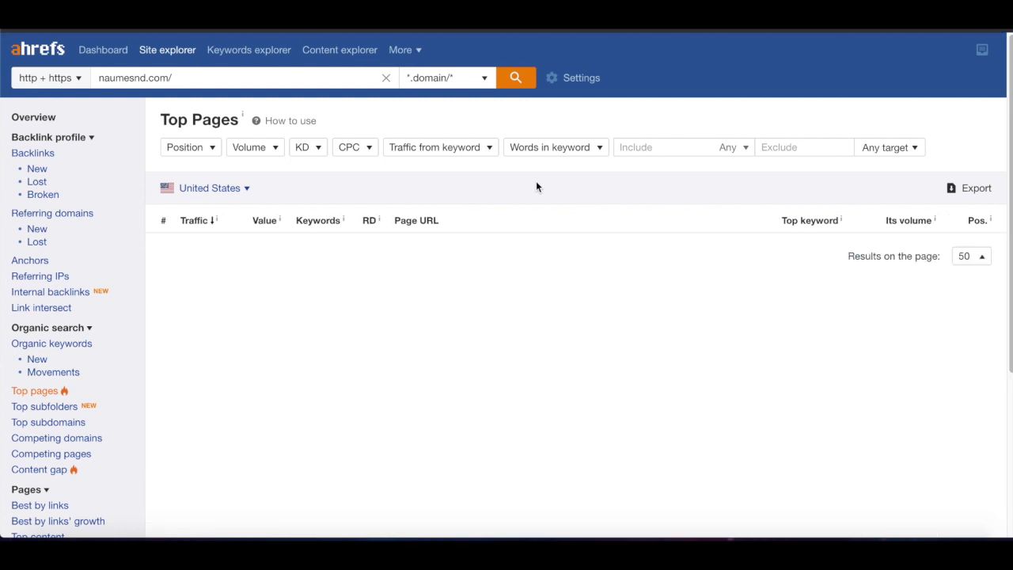
{"action": "scroll", "coordinate": [549, 228], "scroll_direction": "down", "scroll_amount": 1}
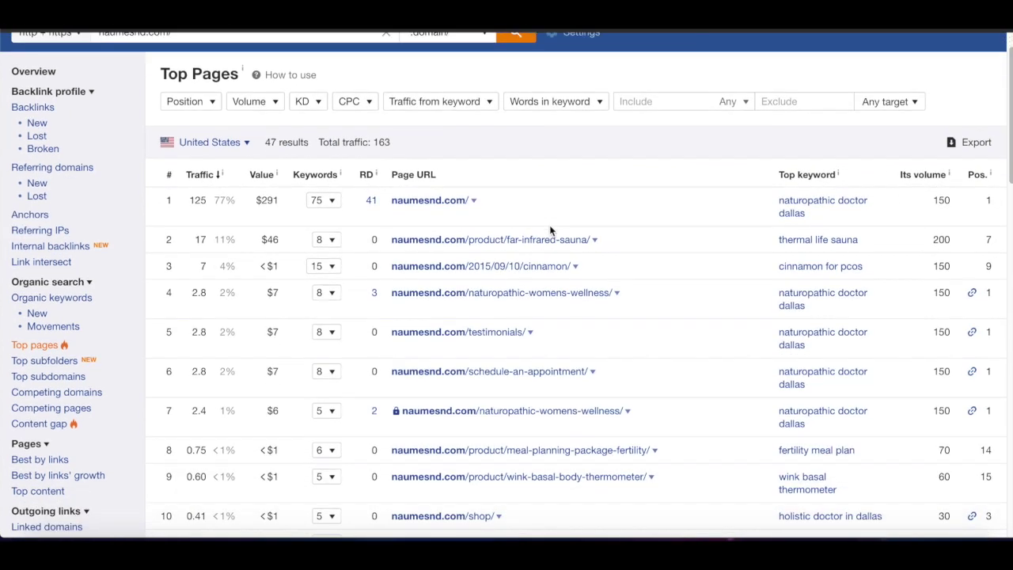
{"action": "scroll", "coordinate": [550, 225], "scroll_direction": "up", "scroll_amount": 1}
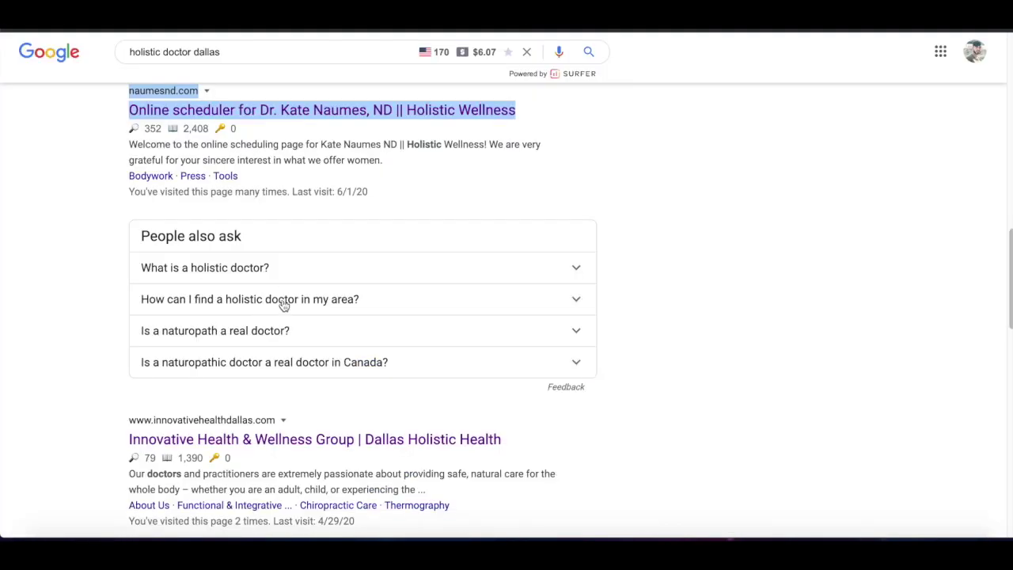
- Load the Ahrefs Top Pages report for the innovativehealthdallas.com search result and check the knee-pain page's featured snippet marker
{"action": "scroll", "coordinate": [285, 300], "scroll_direction": "down", "scroll_amount": 3}
{"action": "right_click", "coordinate": [297, 309]}
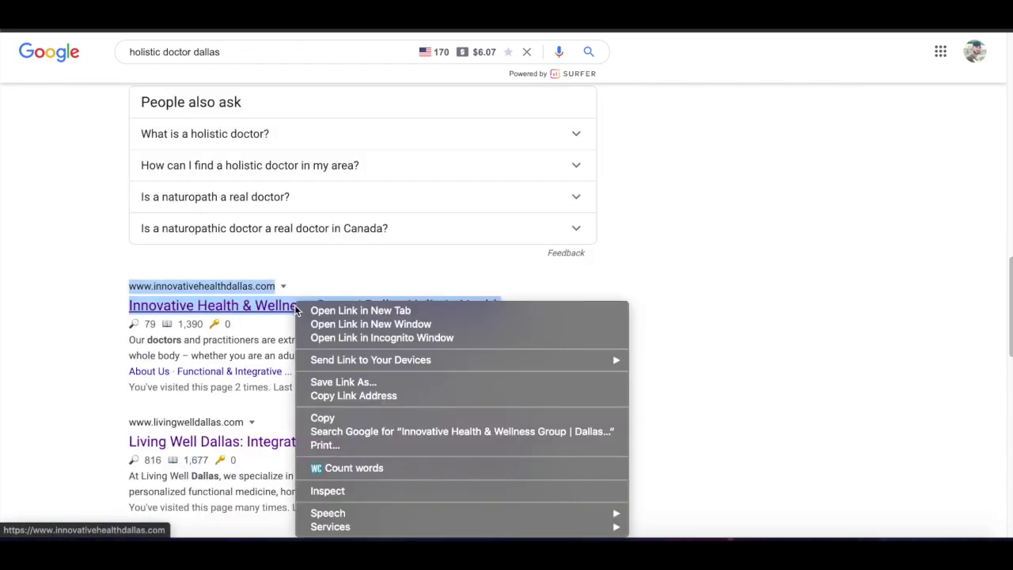
{"action": "left_click", "coordinate": [353, 395]}
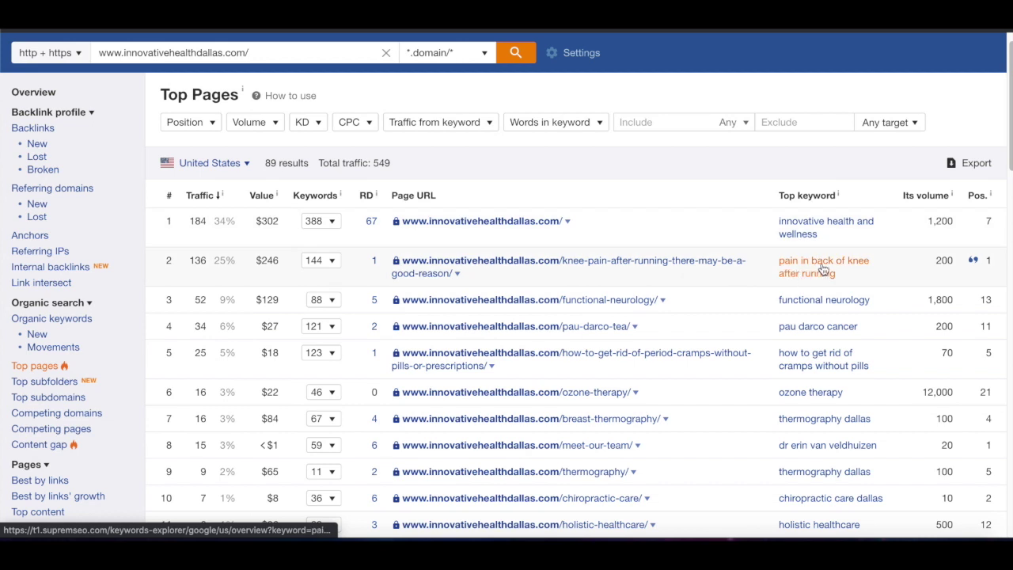
{"action": "mouse_move", "coordinate": [973, 262]}
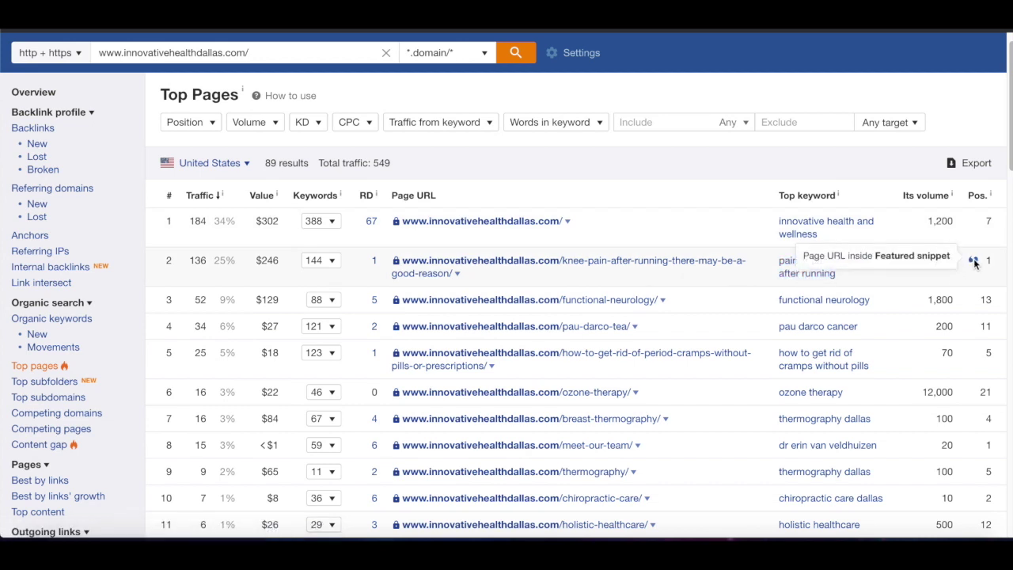
- Open the innovativehealthdallas.com article on knee pain after running, skim it from start to end, and close it
{"action": "left_click", "coordinate": [437, 271]}
{"action": "right_click", "coordinate": [438, 272]}
{"action": "key", "text": "Escape"}
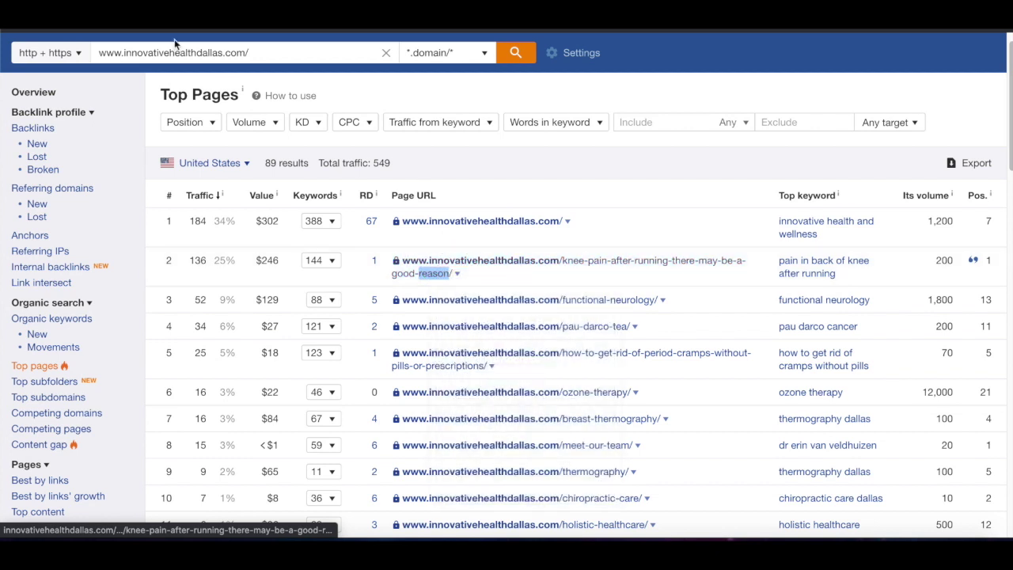
{"action": "left_click", "coordinate": [438, 272]}
{"action": "scroll", "coordinate": [256, 379], "scroll_direction": "down", "scroll_amount": 10}
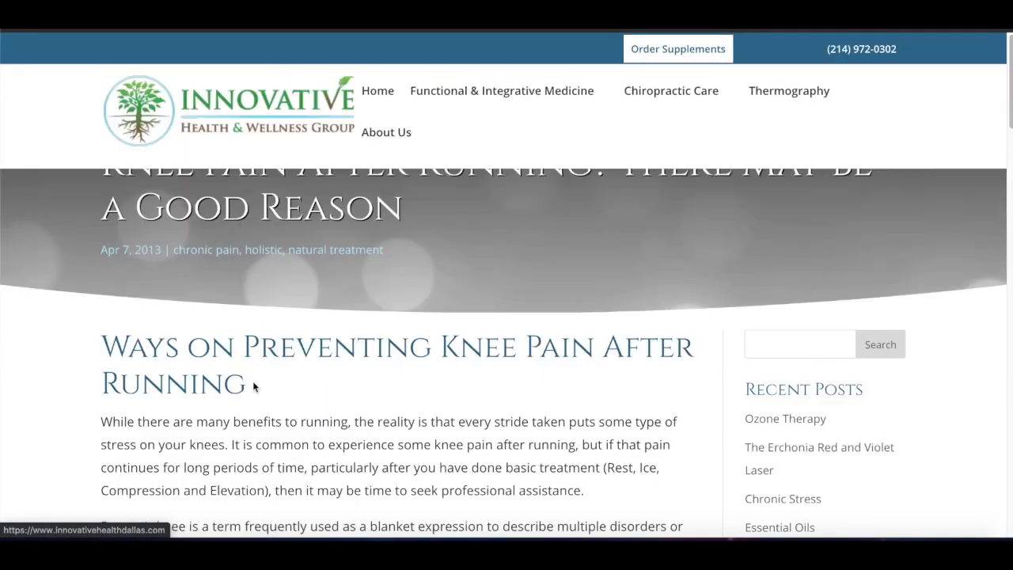
{"action": "scroll", "coordinate": [253, 379], "scroll_direction": "down", "scroll_amount": 10}
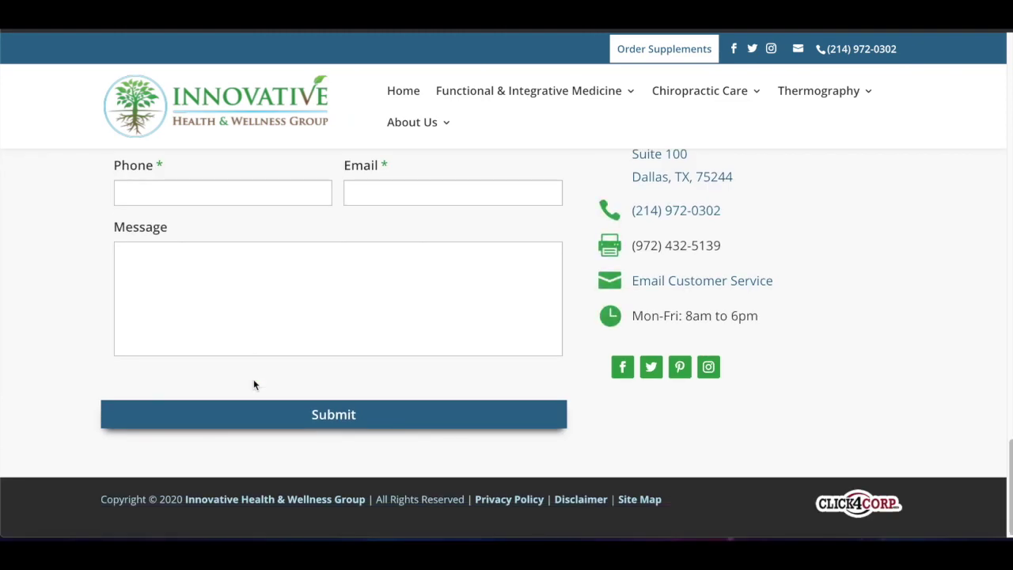
{"action": "scroll", "coordinate": [253, 379], "scroll_direction": "up", "scroll_amount": 15}
{"action": "scroll", "coordinate": [253, 379], "scroll_direction": "up", "scroll_amount": 15}
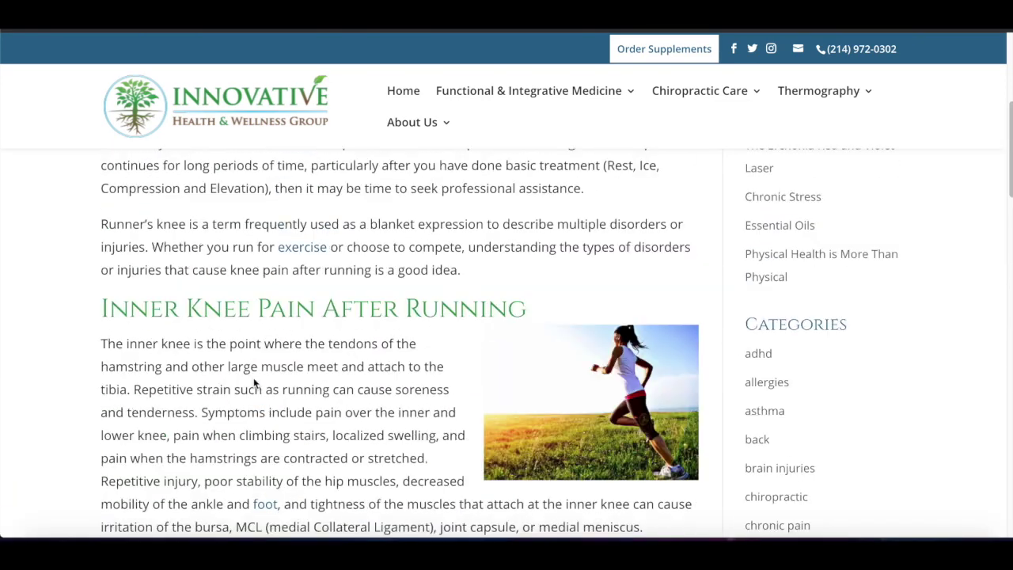
{"action": "key", "text": "ctrl+w"}
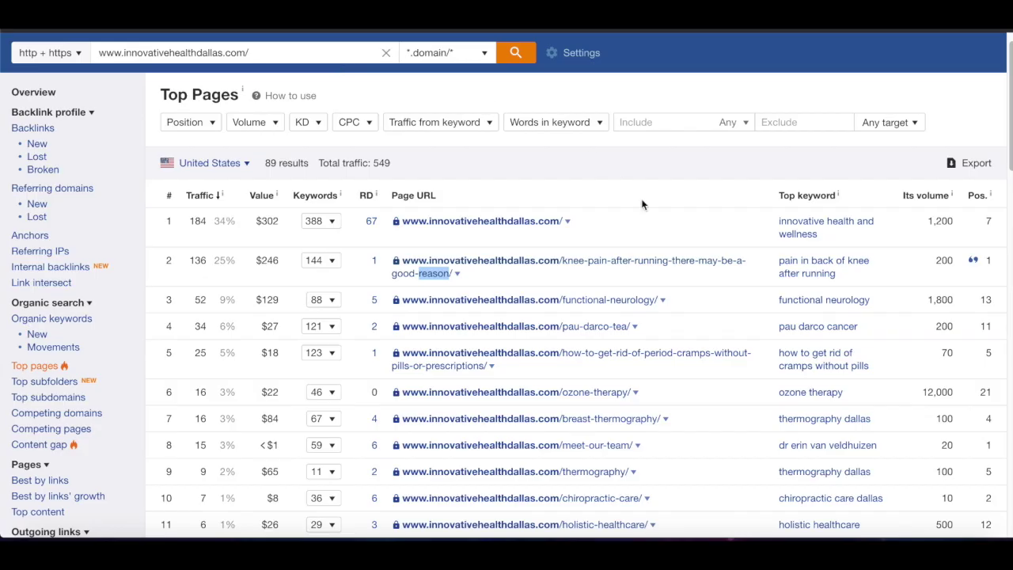
- Copy the top keyword "pain in back of knee after running" from the knee-pain page's row and search Google for it
{"action": "left_click_drag", "start_coordinate": [837, 273], "coordinate": [778, 263]}
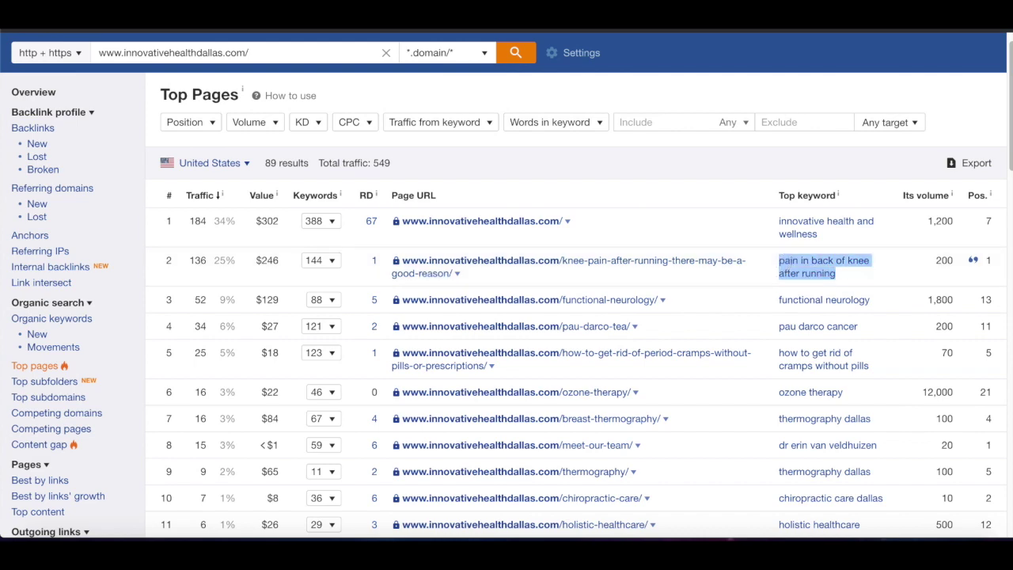
{"action": "key", "text": "ctrl+c"}
{"action": "key", "text": "ctrl+w"}
{"action": "left_click", "coordinate": [262, 50]}
{"action": "key", "text": "ctrl+a"}
{"action": "key", "text": "ctrl+v"}
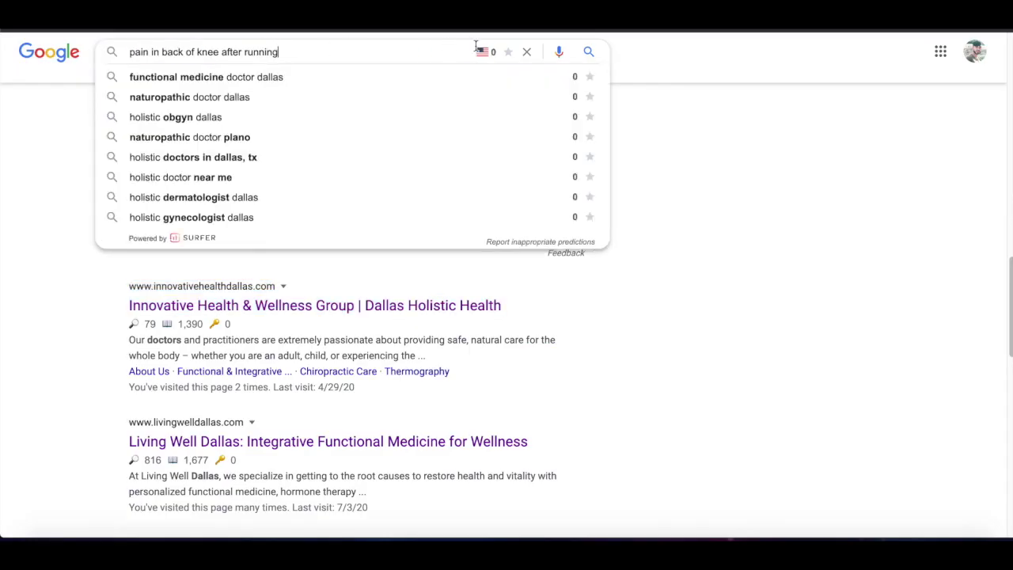
{"action": "left_click", "coordinate": [590, 51]}
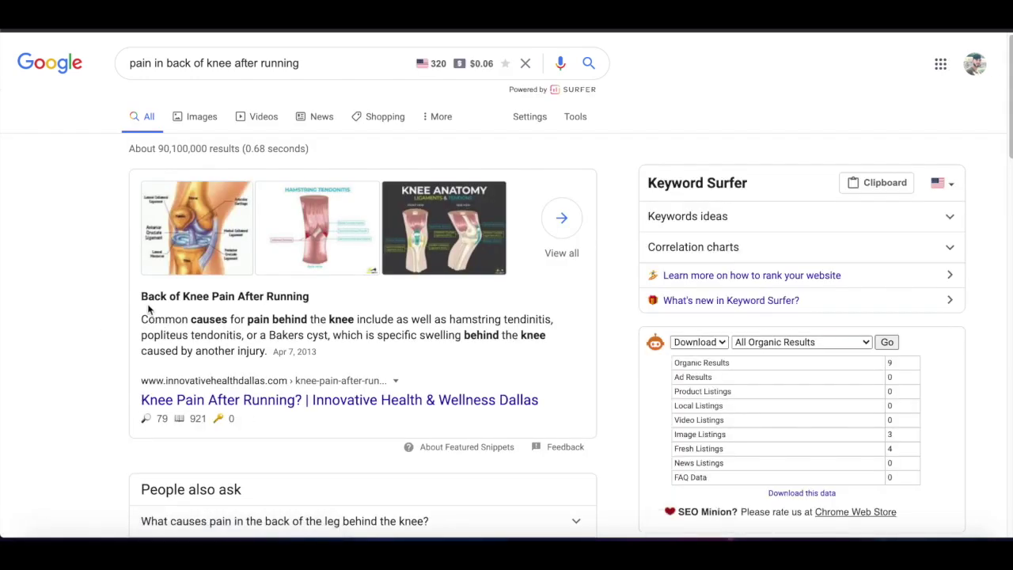
- Examine the heading and answer text of the innovativehealthdallas.com featured snippet in the Google results
{"action": "left_click_drag", "start_coordinate": [141, 297], "coordinate": [326, 297]}
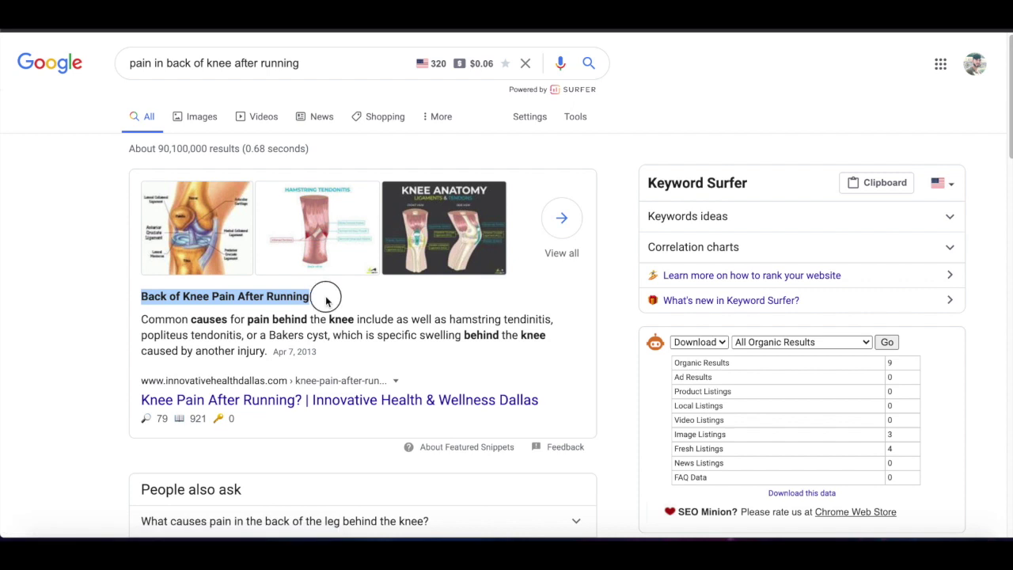
{"action": "left_click", "coordinate": [323, 297]}
{"action": "left_click_drag", "start_coordinate": [141, 318], "coordinate": [251, 342]}
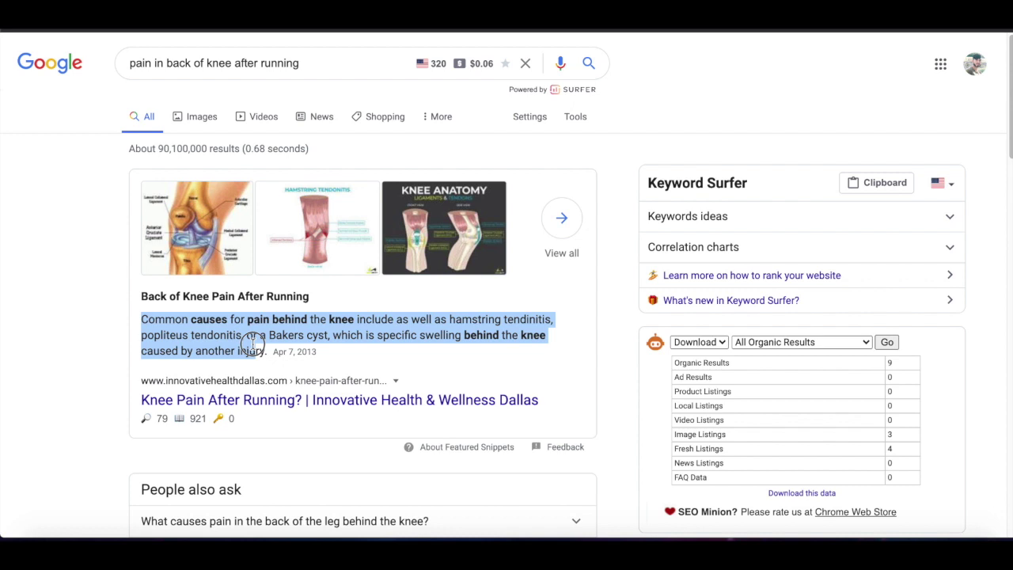
{"action": "left_click", "coordinate": [266, 349]}
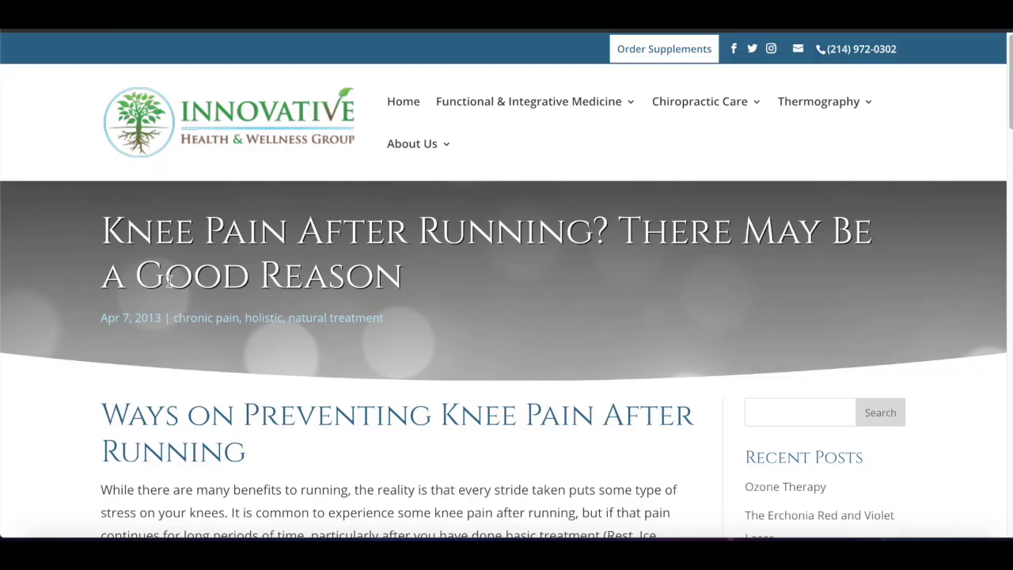
- In the innovativehealthdallas.com knee-pain article, find the "Back of Knee Pain After Running" section that supplies the snippet and read it
{"action": "scroll", "coordinate": [198, 380], "scroll_direction": "down", "scroll_amount": 15}
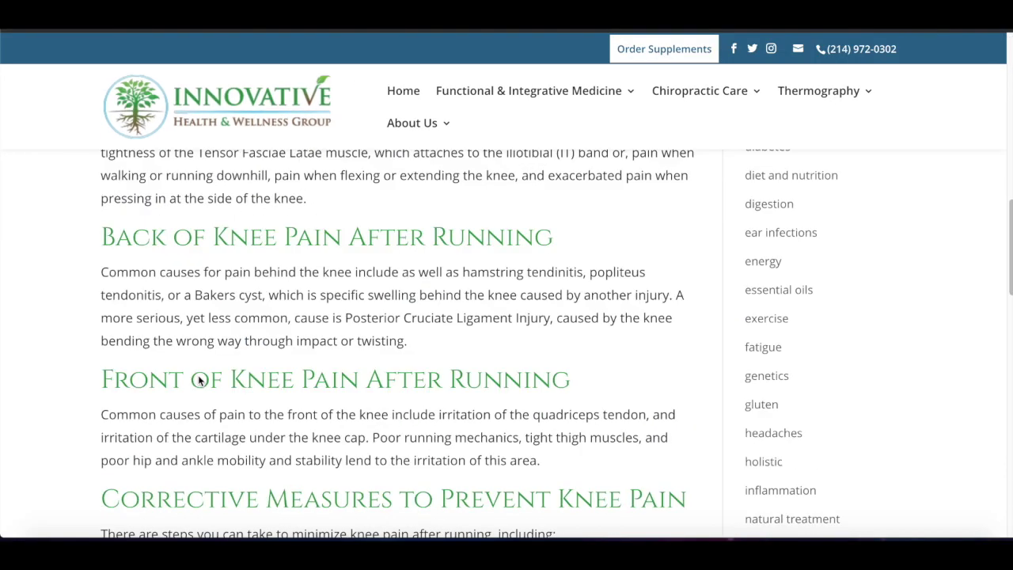
{"action": "scroll", "coordinate": [198, 378], "scroll_direction": "up", "scroll_amount": 5}
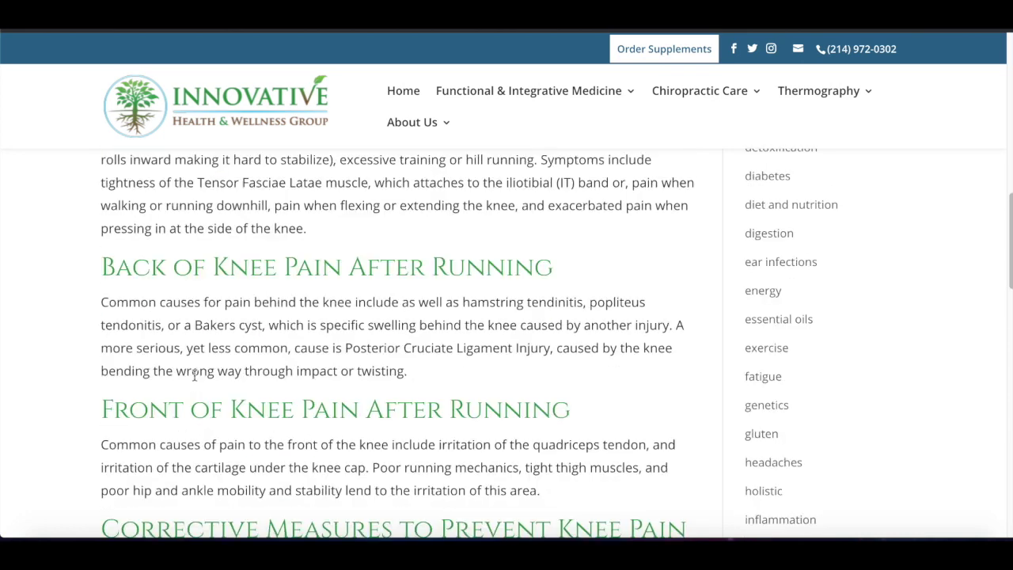
{"action": "left_click_drag", "start_coordinate": [104, 267], "coordinate": [467, 369]}
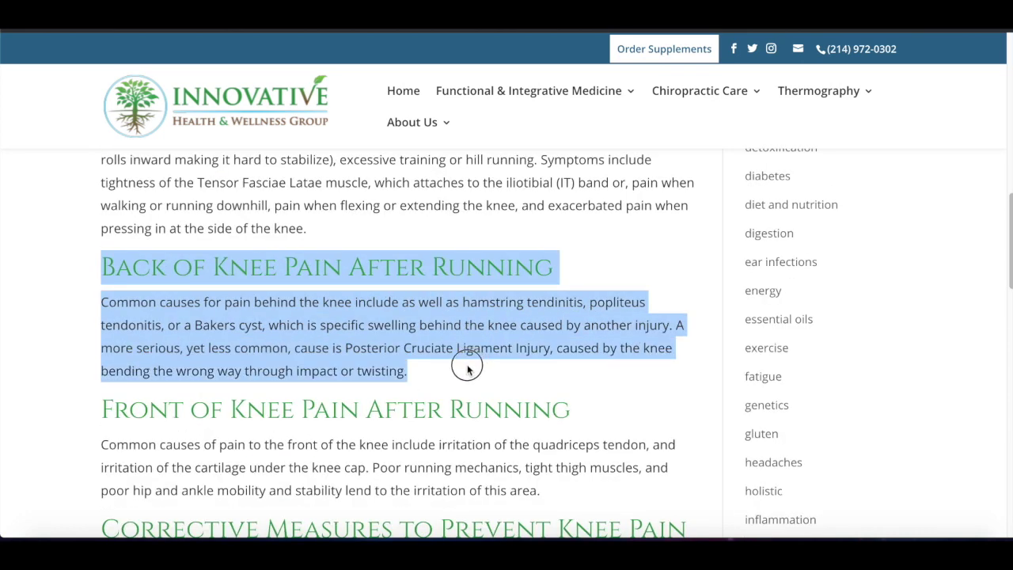
{"action": "left_click", "coordinate": [421, 377]}
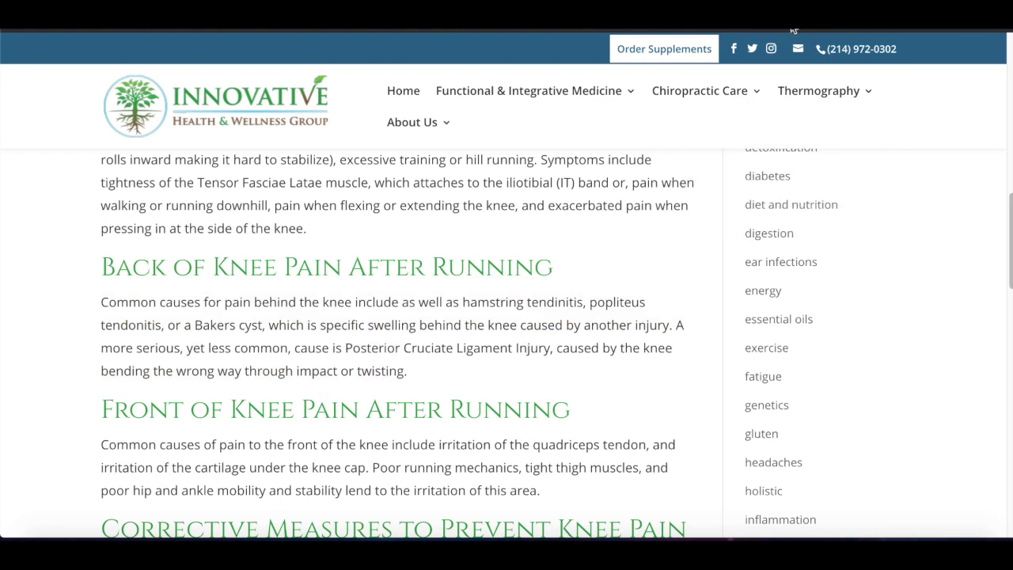
- Run SEO Minion's on-page analysis on the article, list all its headings, and examine the H3 knee-pain subheadings
{"action": "left_click", "coordinate": [794, 30]}
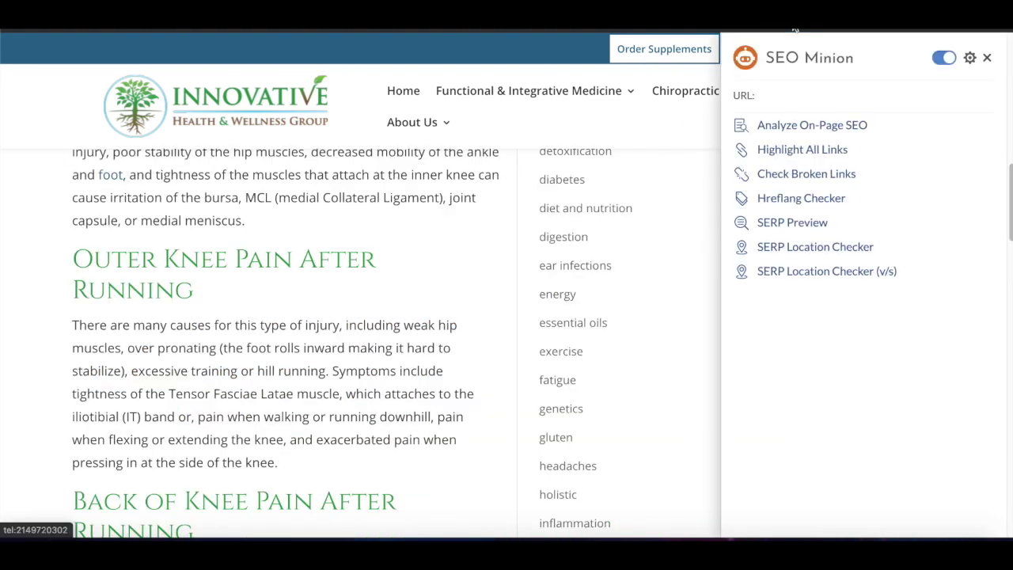
{"action": "left_click", "coordinate": [822, 146]}
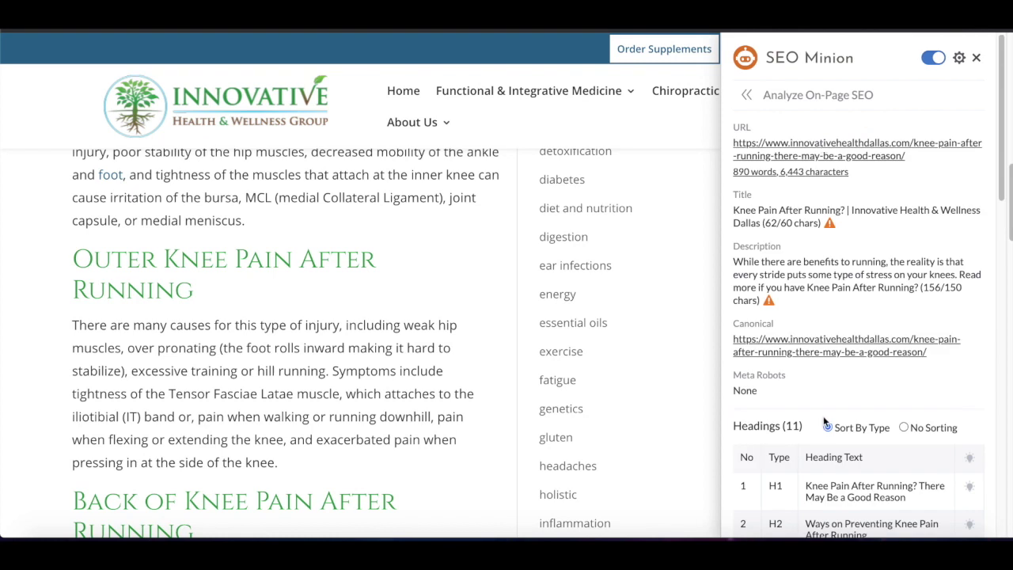
{"action": "scroll", "coordinate": [825, 423], "scroll_direction": "down", "scroll_amount": 3}
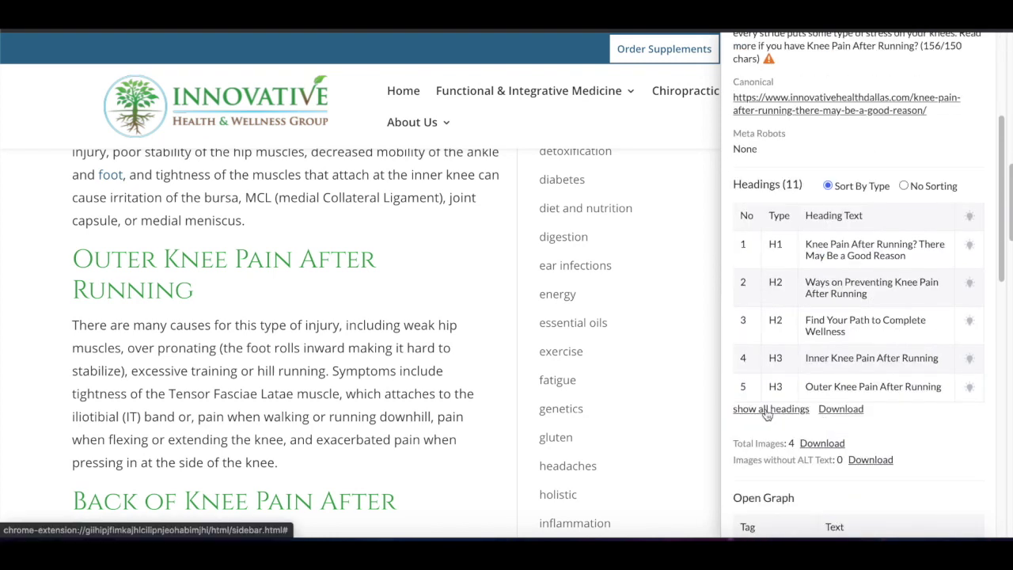
{"action": "left_click", "coordinate": [767, 410]}
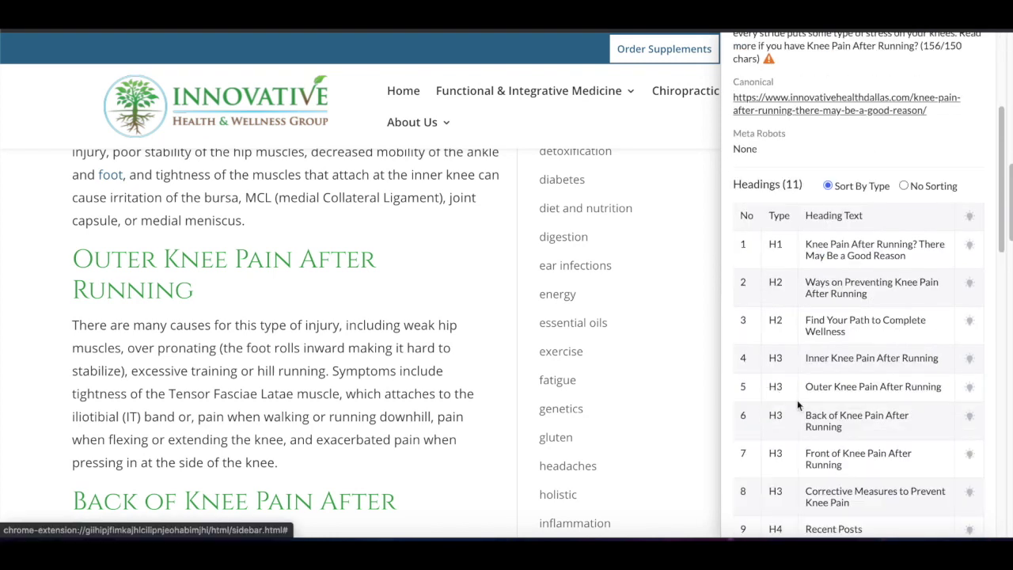
{"action": "scroll", "coordinate": [846, 398], "scroll_direction": "down", "scroll_amount": 2}
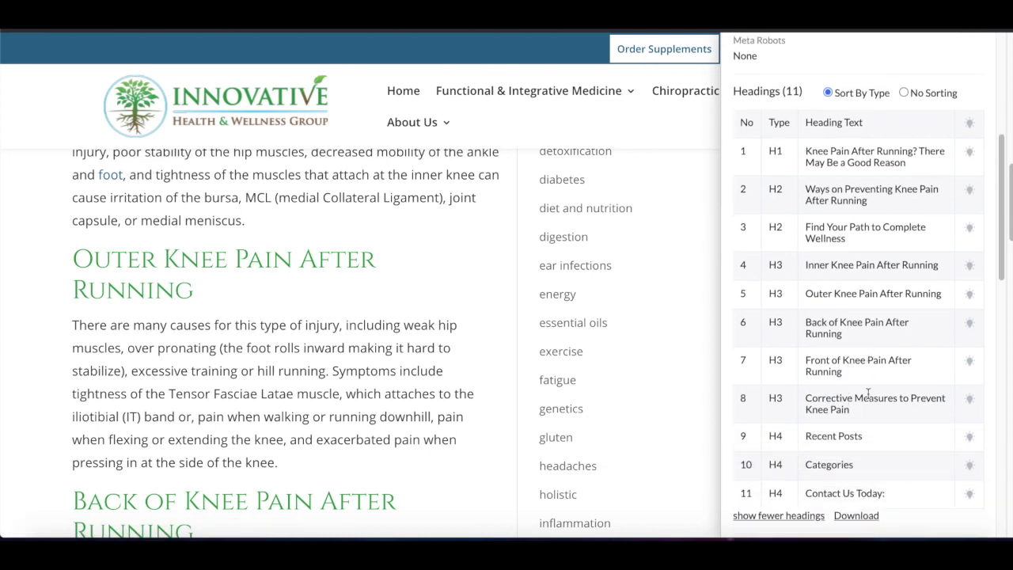
{"action": "left_click_drag", "start_coordinate": [940, 265], "coordinate": [800, 300]}
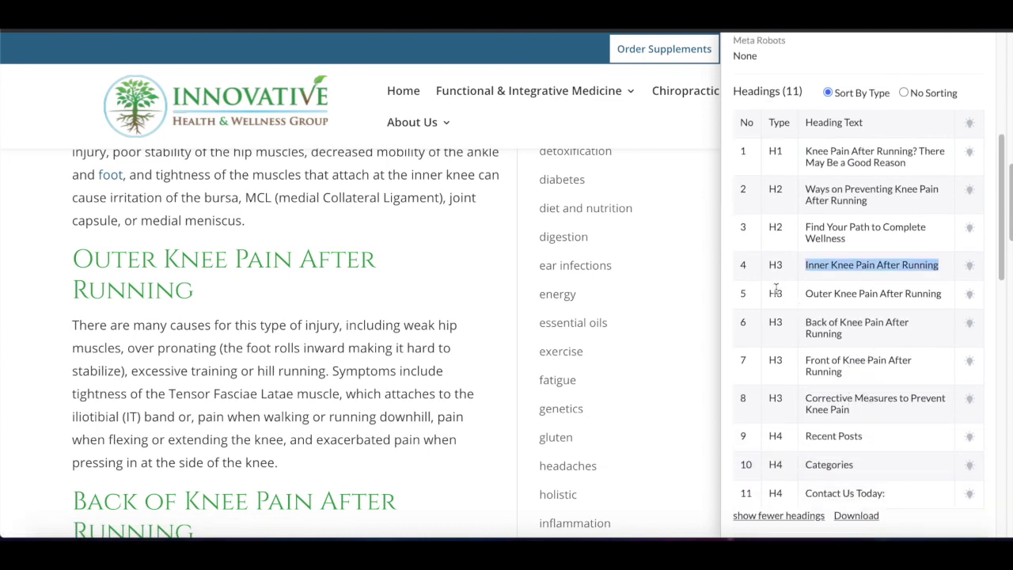
{"action": "left_click_drag", "start_coordinate": [842, 334], "coordinate": [805, 322]}
{"action": "left_click", "coordinate": [851, 339]}
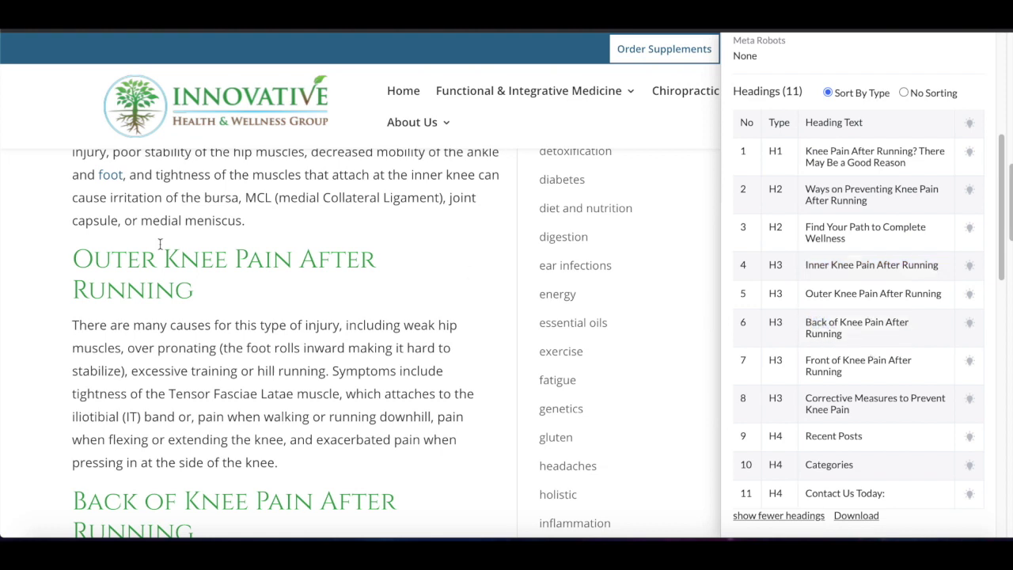
- Review the article's outer-knee and back-of-knee sections beside the heading list, check the back-of-knee paragraph, and leave the article
{"action": "scroll", "coordinate": [177, 369], "scroll_direction": "down", "scroll_amount": 1}
{"action": "scroll", "coordinate": [176, 369], "scroll_direction": "up", "scroll_amount": 4}
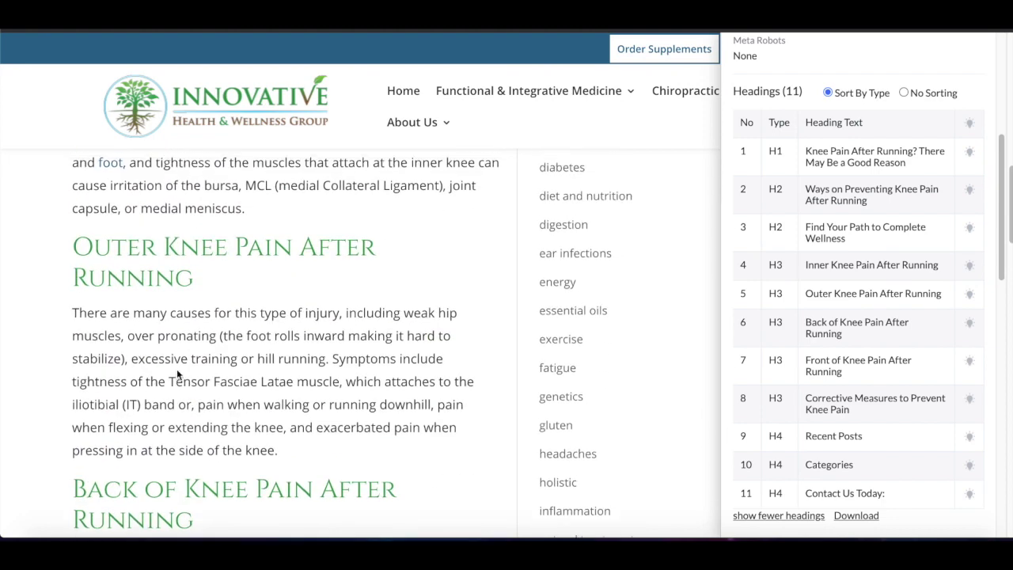
{"action": "scroll", "coordinate": [176, 369], "scroll_direction": "down", "scroll_amount": 6}
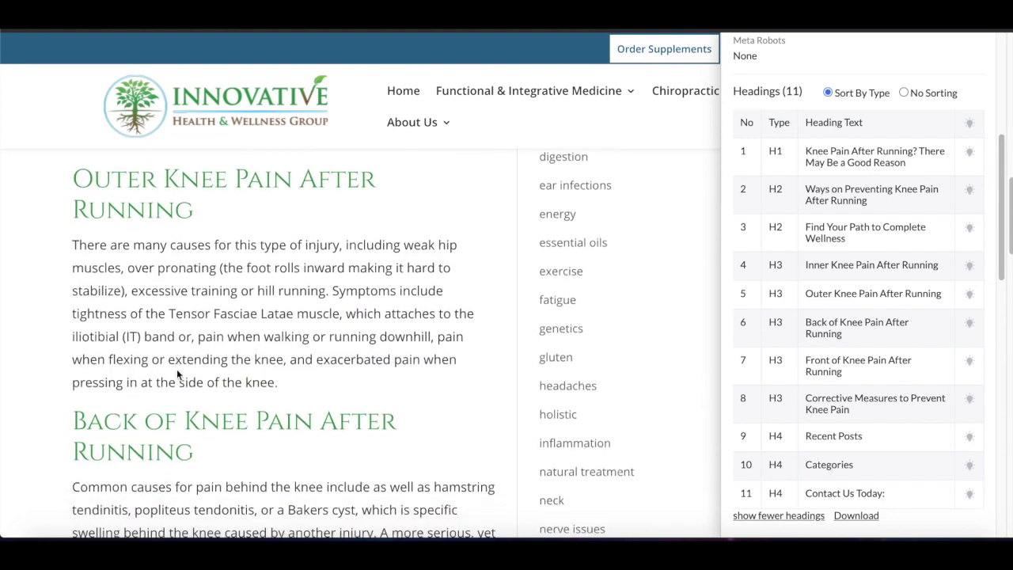
{"action": "scroll", "coordinate": [191, 364], "scroll_direction": "up", "scroll_amount": 1}
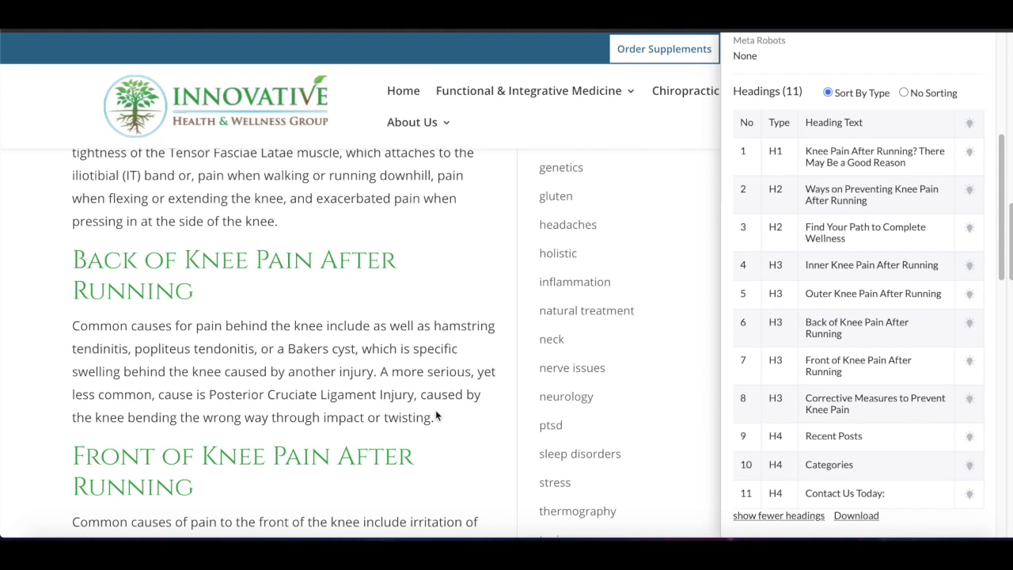
{"action": "left_click_drag", "start_coordinate": [433, 417], "coordinate": [72, 327]}
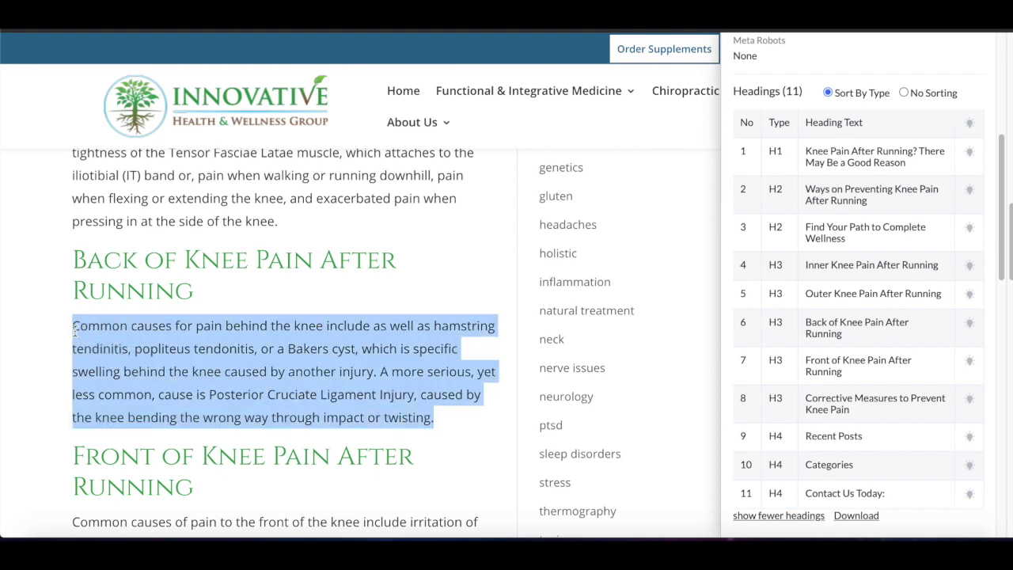
{"action": "left_click", "coordinate": [69, 343]}
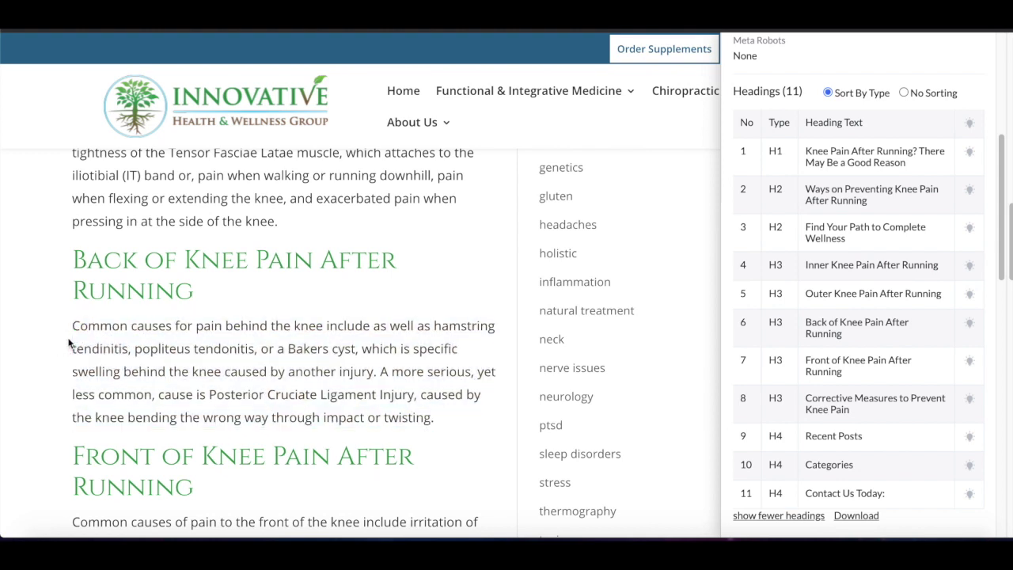
{"action": "left_click", "coordinate": [832, 32]}
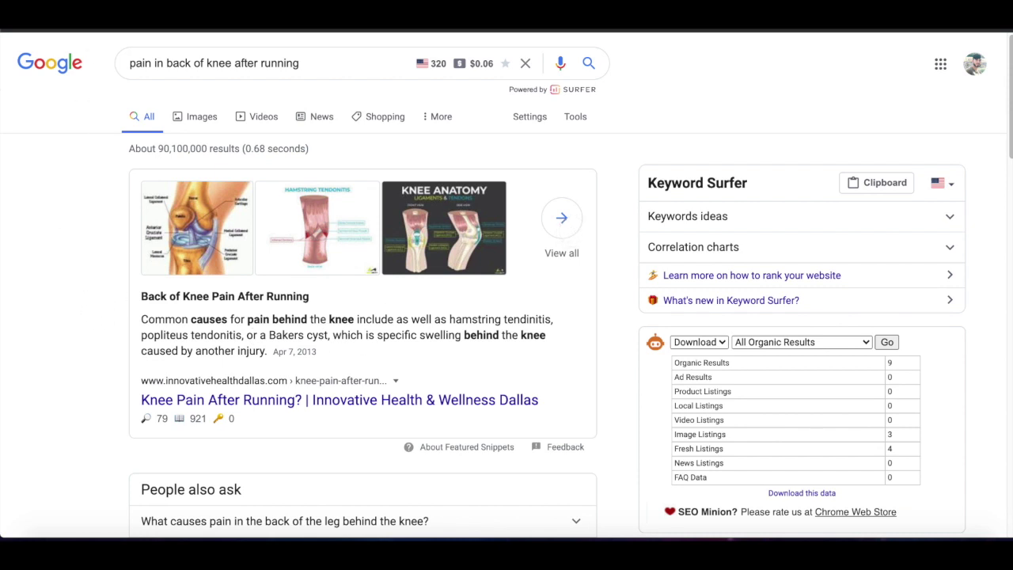
- Switch back to Ahrefs and look up "vegan cooking" in Keywords Explorer for Google in the United States
{"action": "key", "text": "ctrl+Tab"}
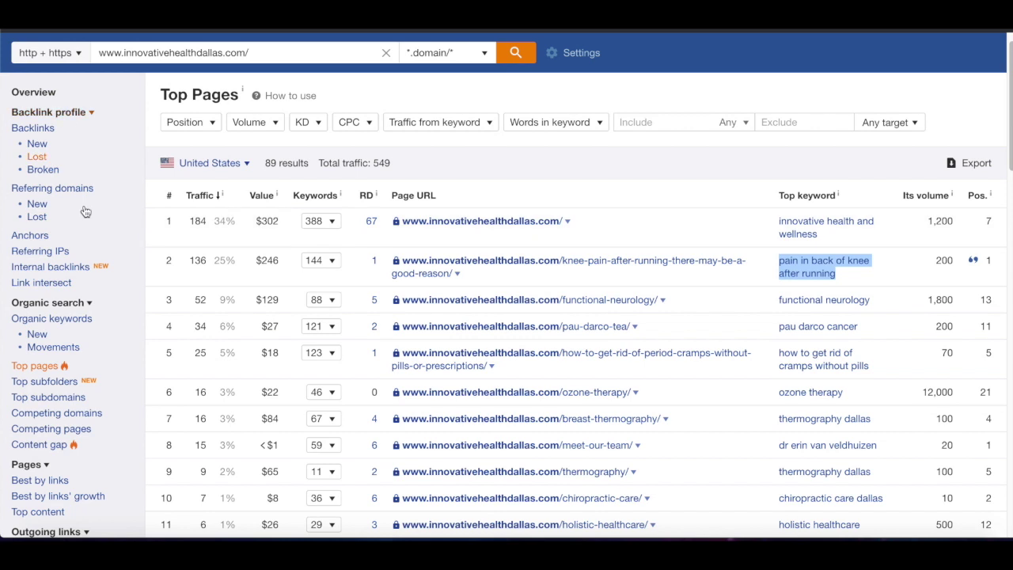
{"action": "scroll", "coordinate": [84, 208], "scroll_direction": "up", "scroll_amount": 1}
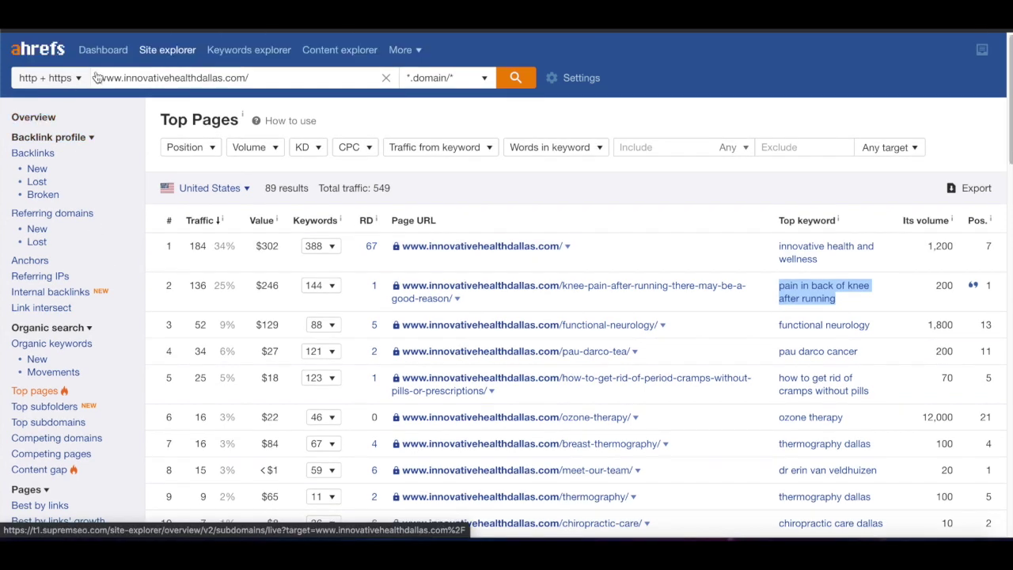
{"action": "left_click", "coordinate": [260, 50]}
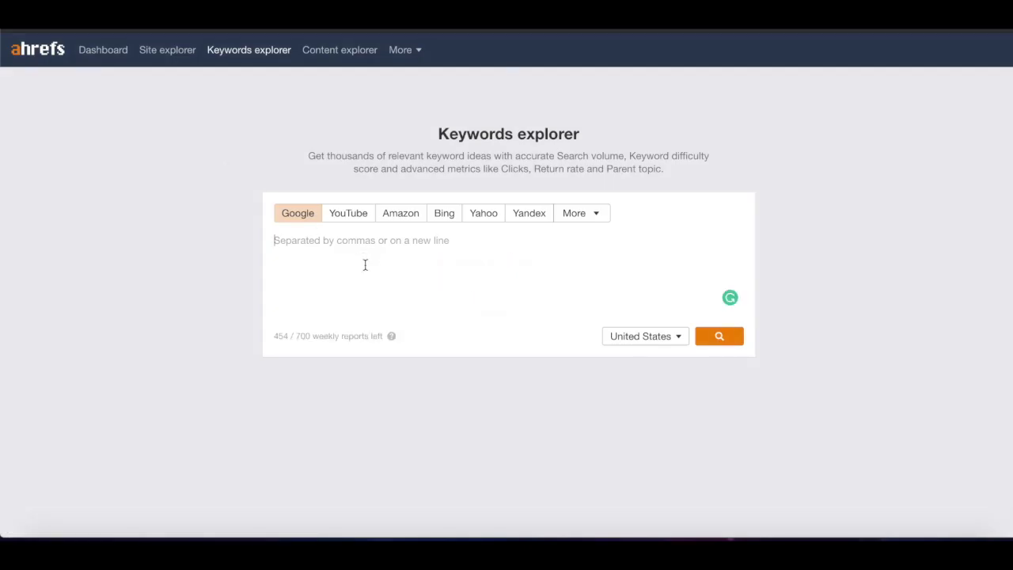
{"action": "left_click", "coordinate": [365, 265]}
{"action": "type", "text": "vegan cooki"}
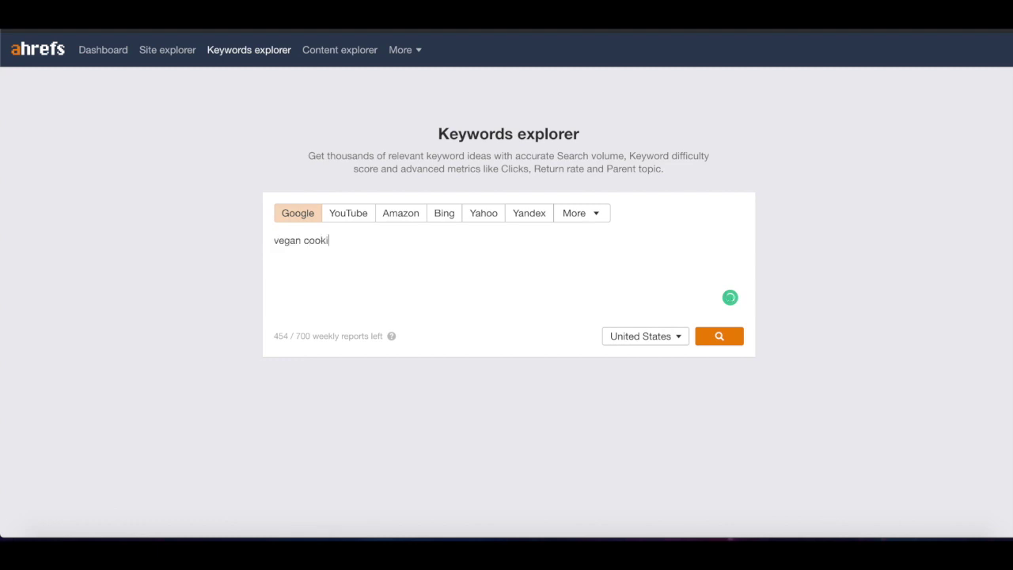
{"action": "type", "text": "ng"}
{"action": "key", "text": "Return"}
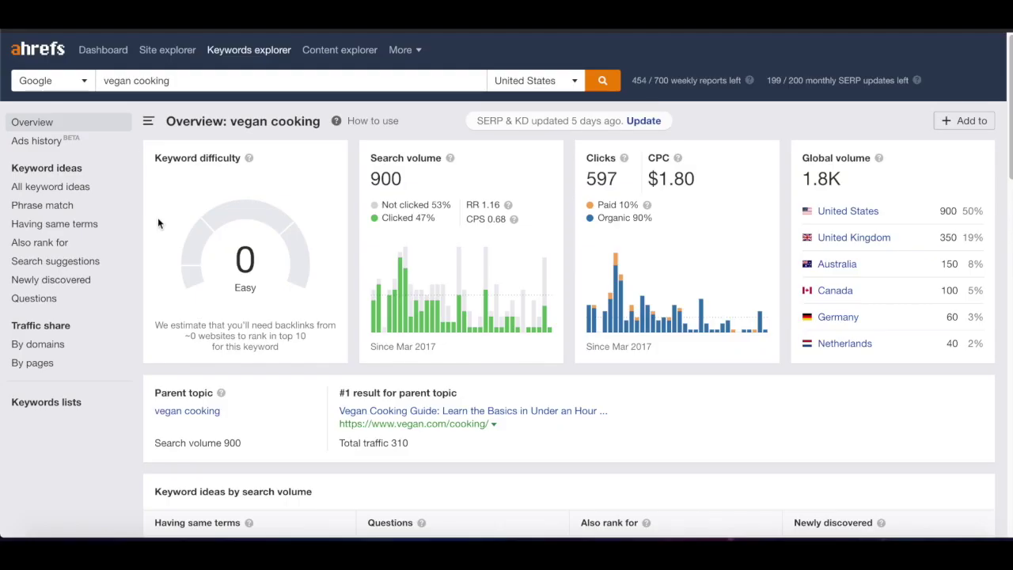
- Check the "vegan cooking" overview metrics and load the "Having same terms" keyword ideas report
{"action": "scroll", "coordinate": [149, 327], "scroll_direction": "down", "scroll_amount": 1}
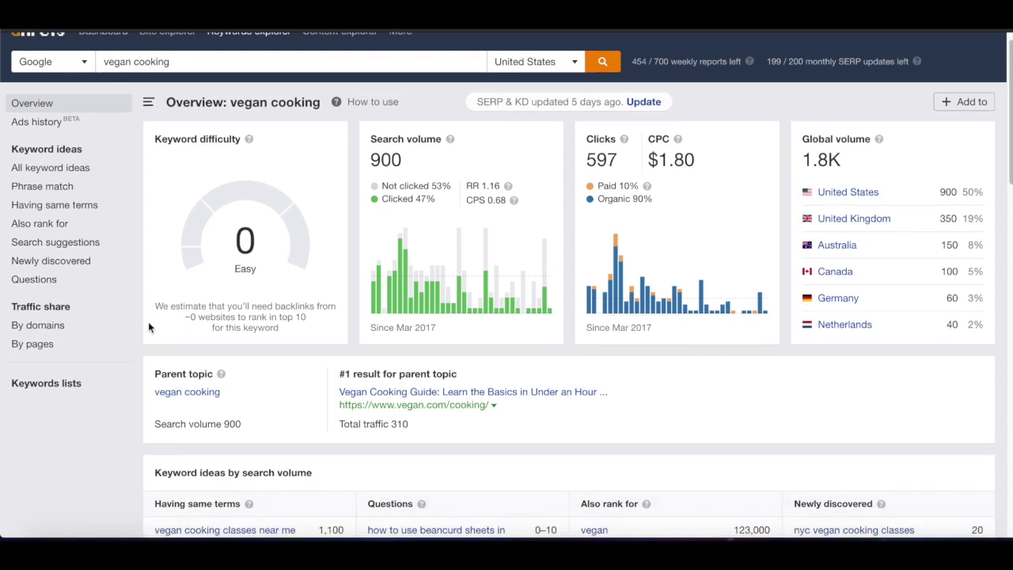
{"action": "scroll", "coordinate": [149, 326], "scroll_direction": "up", "scroll_amount": 1}
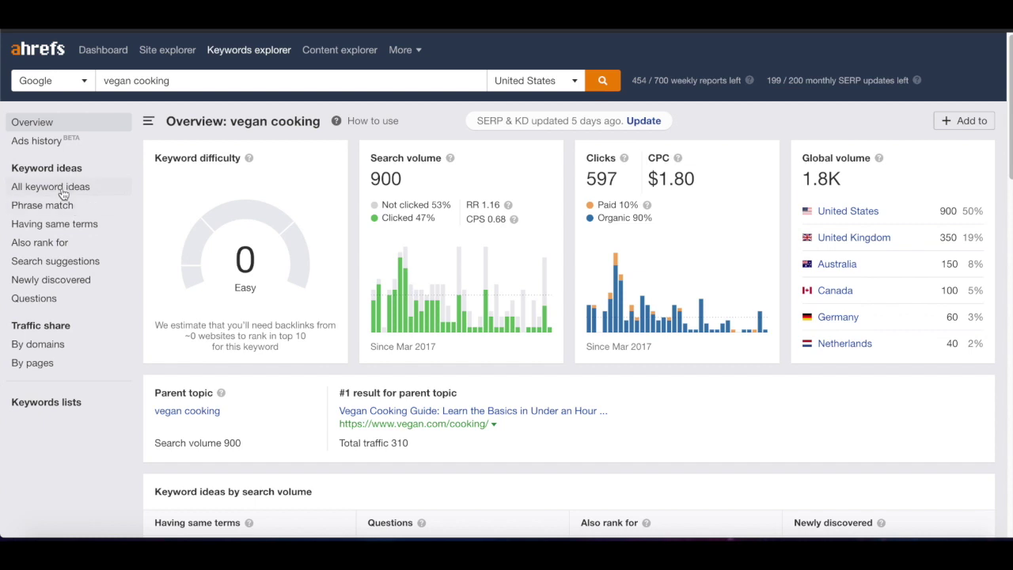
{"action": "left_click", "coordinate": [57, 230]}
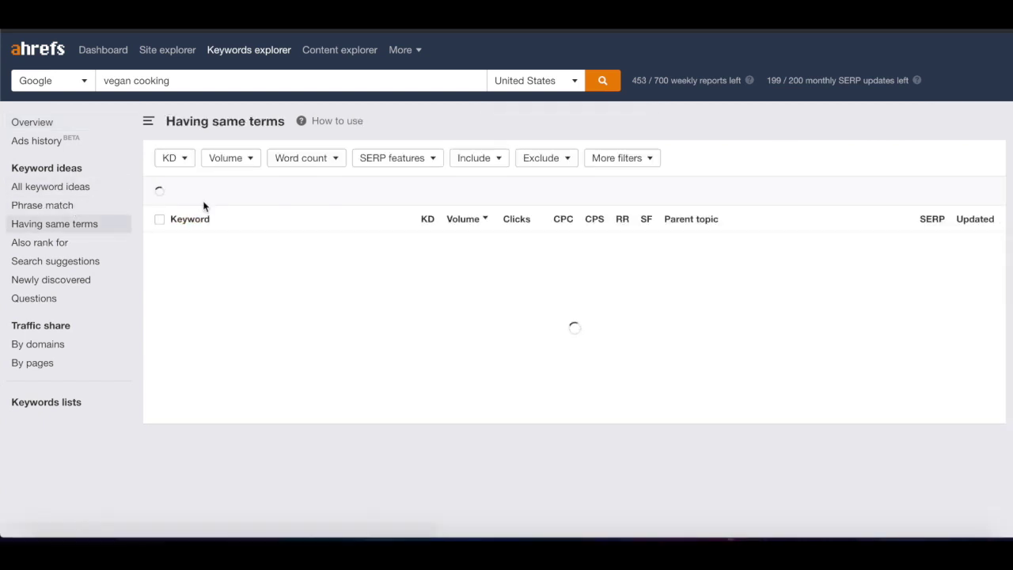
{"action": "scroll", "coordinate": [267, 418], "scroll_direction": "down", "scroll_amount": 3}
{"action": "scroll", "coordinate": [267, 419], "scroll_direction": "up", "scroll_amount": 3}
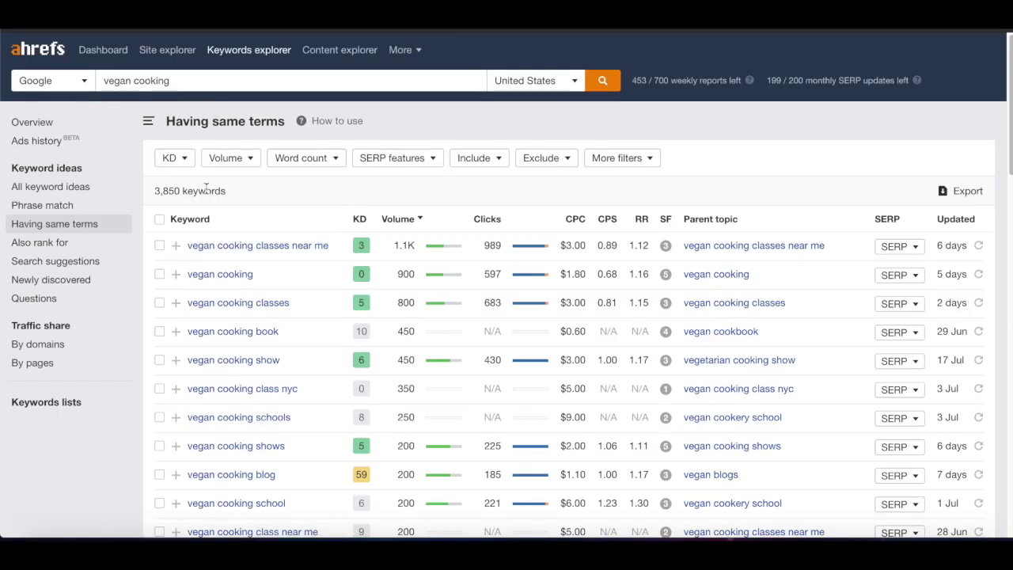
- Filter the "Having same terms" keywords to a keyword difficulty of 0 to 10
{"action": "left_click", "coordinate": [180, 161]}
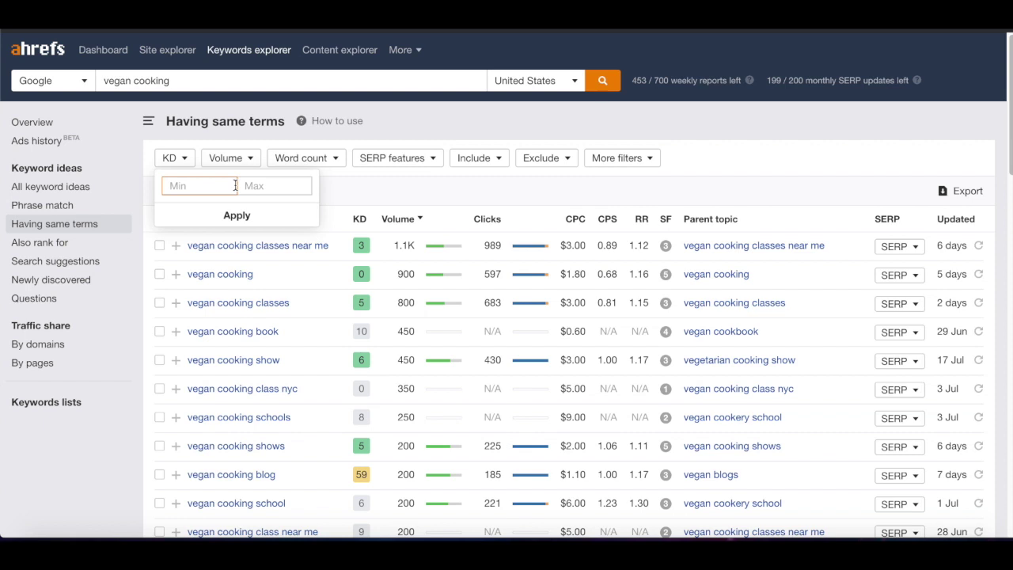
{"action": "left_click", "coordinate": [276, 186]}
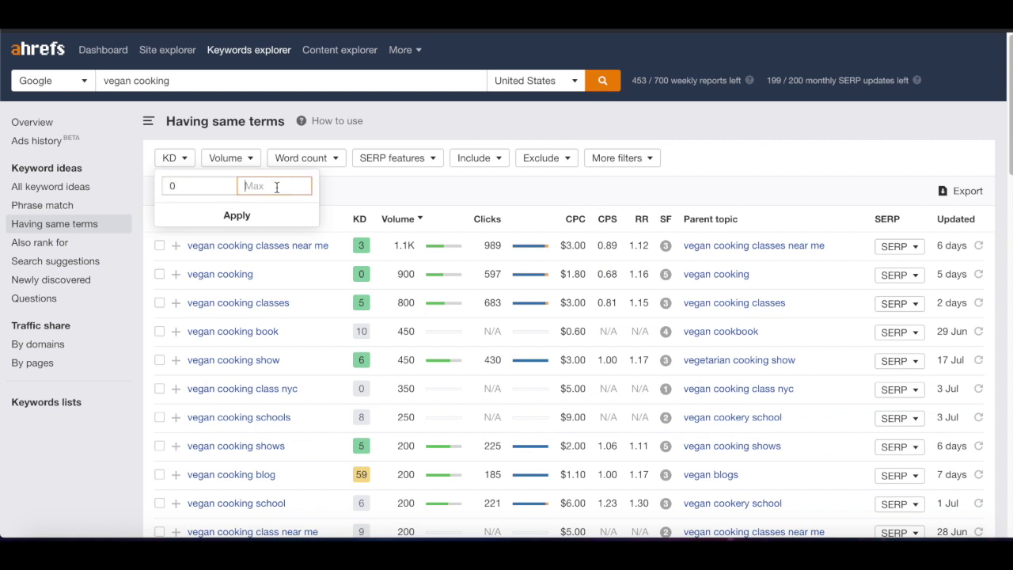
{"action": "left_click", "coordinate": [236, 215]}
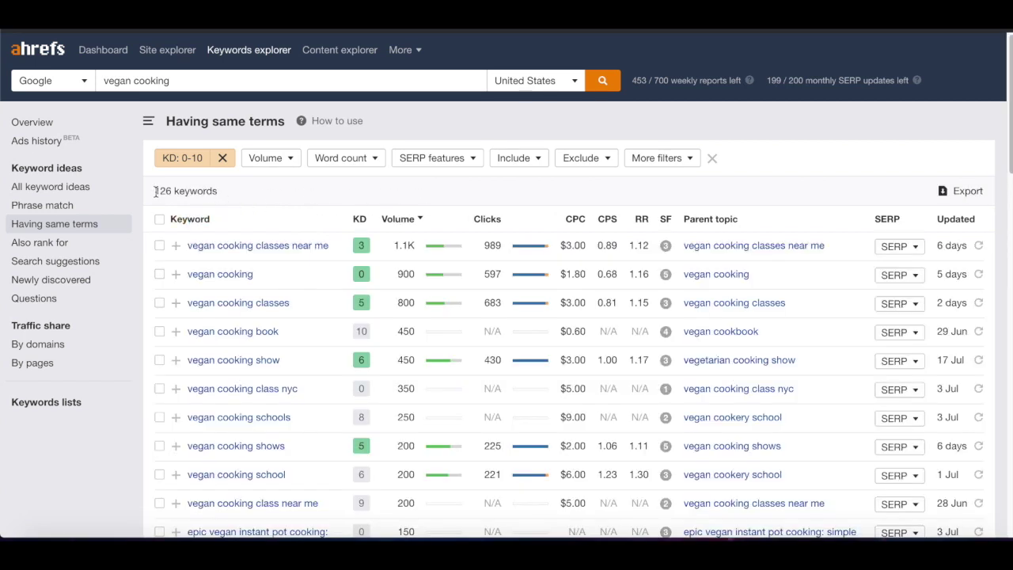
- Examine the keyword count and the filtered "Having same terms" keywords for vegan cooking, comparing their difficulty and search volume
{"action": "left_click_drag", "start_coordinate": [155, 191], "coordinate": [246, 189]}
{"action": "left_click", "coordinate": [246, 189]}
{"action": "scroll", "coordinate": [261, 352], "scroll_direction": "down", "scroll_amount": 10}
{"action": "scroll", "coordinate": [261, 352], "scroll_direction": "up", "scroll_amount": 4}
{"action": "scroll", "coordinate": [261, 352], "scroll_direction": "up", "scroll_amount": 5}
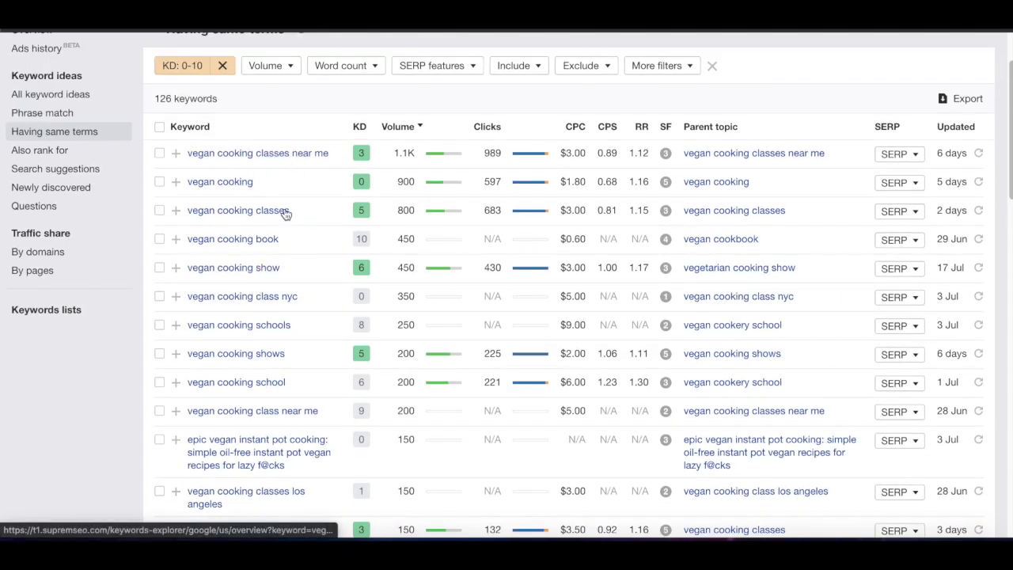
{"action": "scroll", "coordinate": [258, 266], "scroll_direction": "down", "scroll_amount": 2}
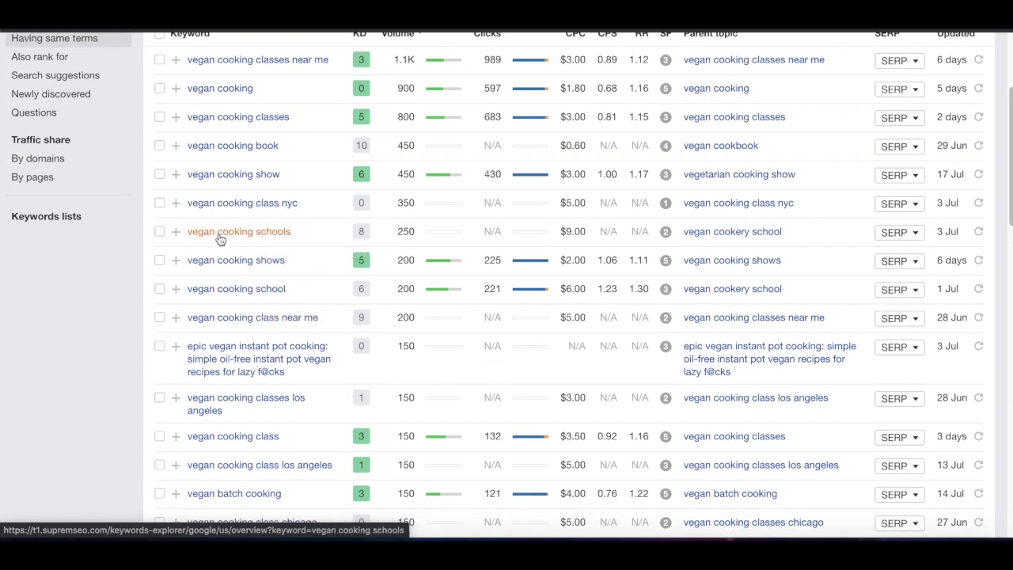
{"action": "scroll", "coordinate": [247, 323], "scroll_direction": "down", "scroll_amount": 4}
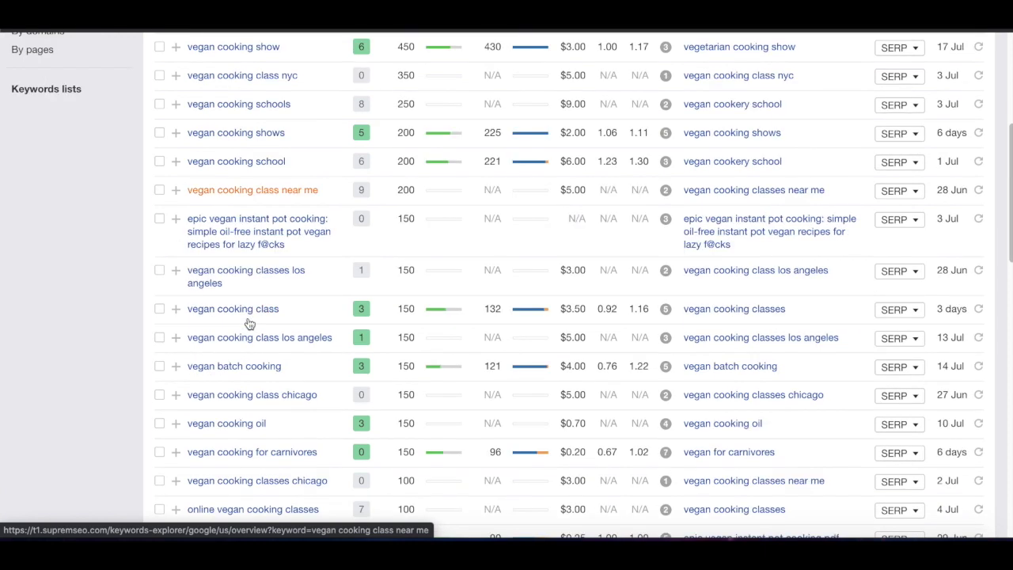
{"action": "scroll", "coordinate": [265, 265], "scroll_direction": "down", "scroll_amount": 2}
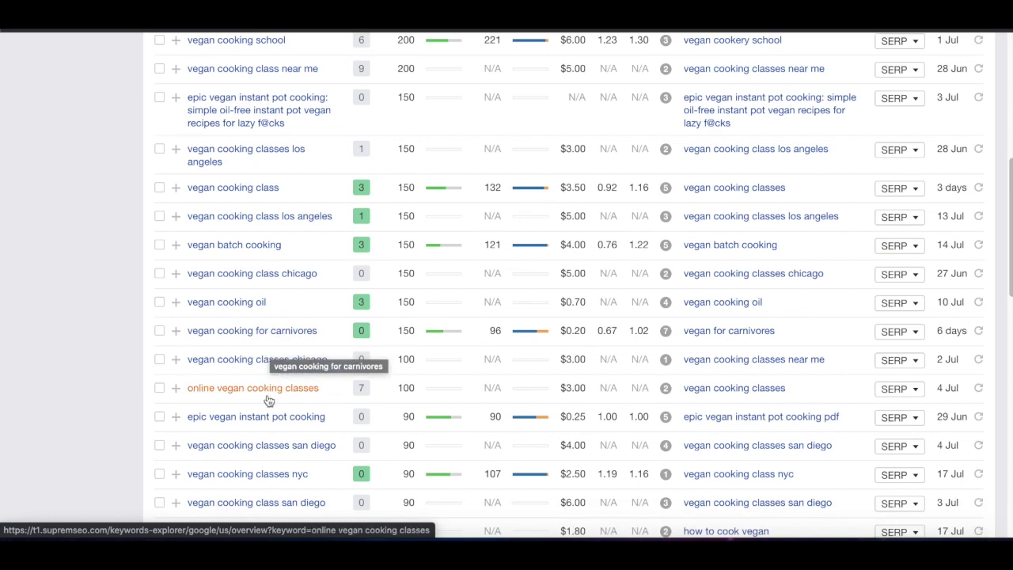
{"action": "scroll", "coordinate": [267, 400], "scroll_direction": "down", "scroll_amount": 2}
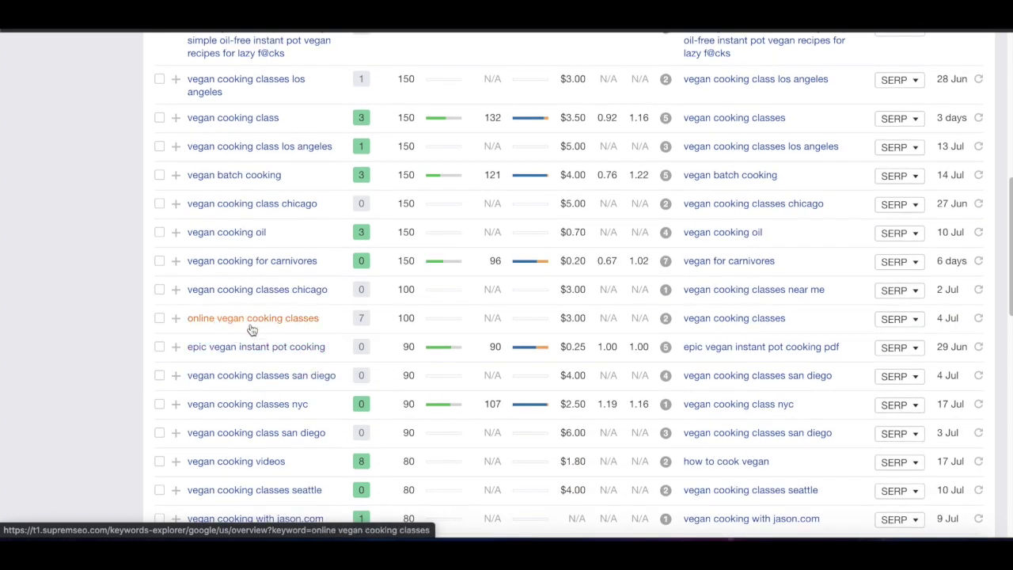
{"action": "scroll", "coordinate": [311, 326], "scroll_direction": "down", "scroll_amount": 4}
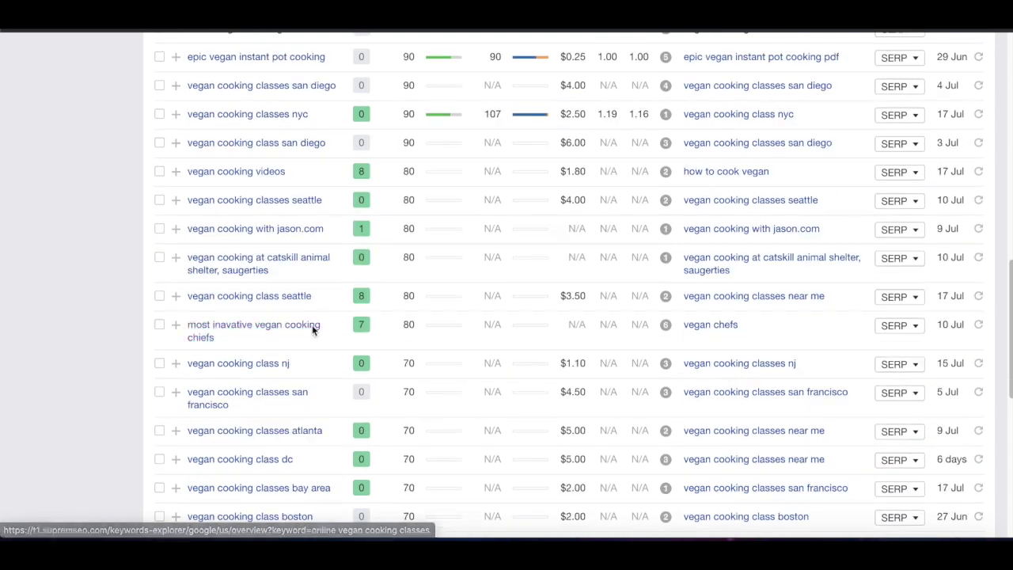
{"action": "scroll", "coordinate": [312, 326], "scroll_direction": "up", "scroll_amount": 5}
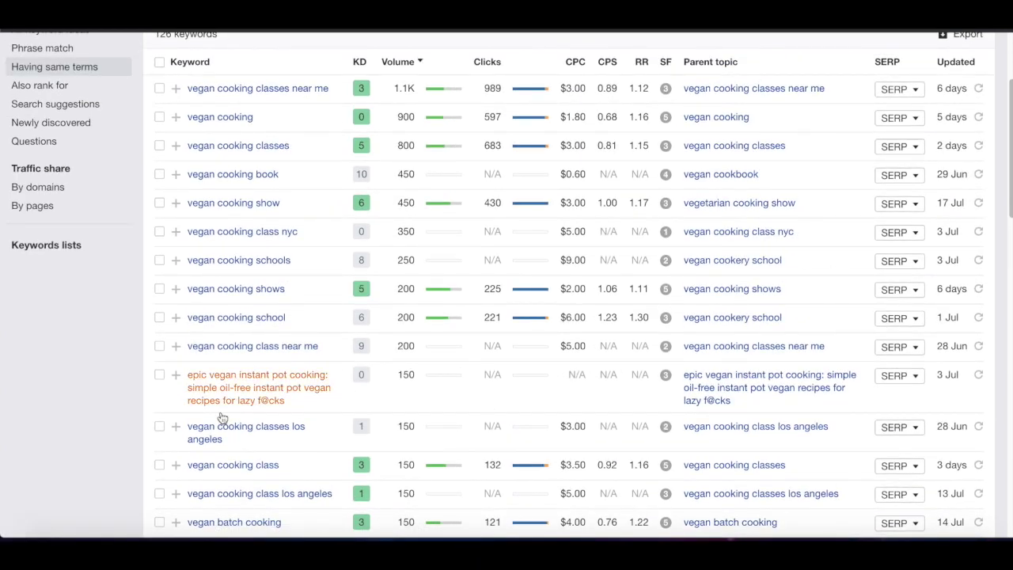
{"action": "scroll", "coordinate": [421, 411], "scroll_direction": "up", "scroll_amount": 2}
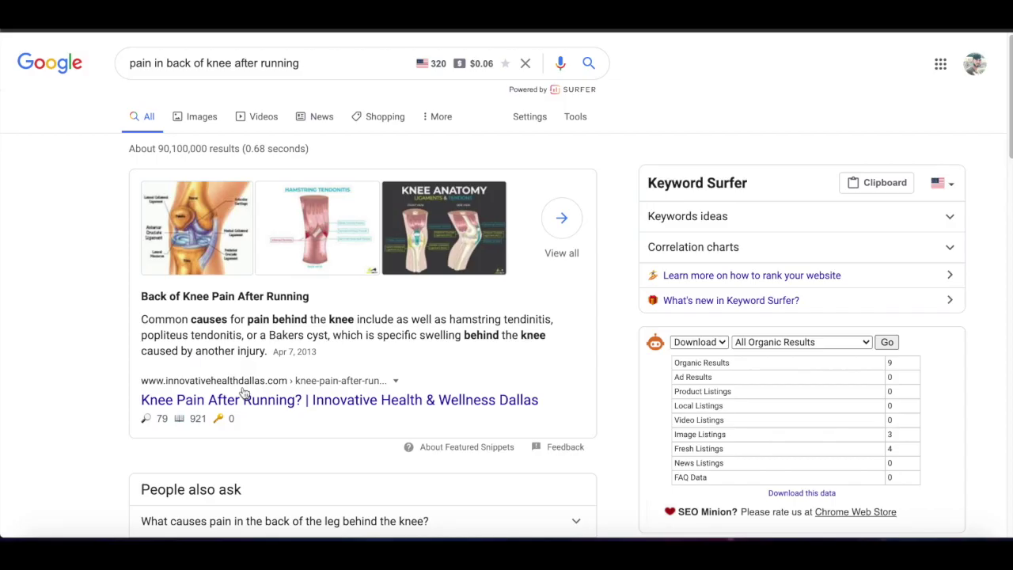
- Review the Google results for "pain in back of knee after running", comparing the featured snippet's site with the organic results below it
{"action": "scroll", "coordinate": [263, 415], "scroll_direction": "down", "scroll_amount": 3}
{"action": "scroll", "coordinate": [263, 416], "scroll_direction": "down", "scroll_amount": 5}
{"action": "scroll", "coordinate": [273, 277], "scroll_direction": "up", "scroll_amount": 4}
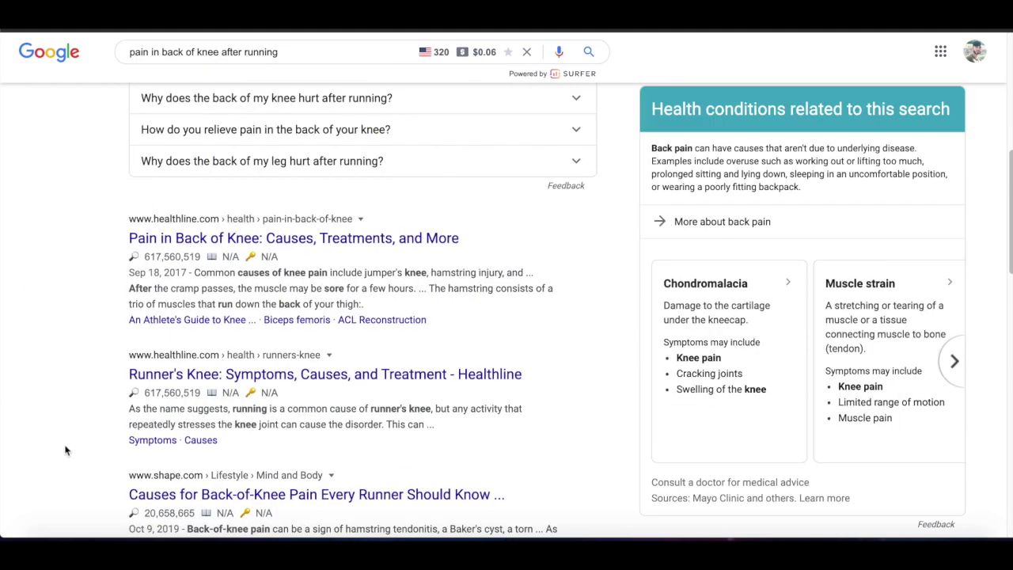
{"action": "scroll", "coordinate": [81, 422], "scroll_direction": "down", "scroll_amount": 2}
{"action": "scroll", "coordinate": [82, 427], "scroll_direction": "up", "scroll_amount": 5}
{"action": "scroll", "coordinate": [82, 426], "scroll_direction": "up", "scroll_amount": 3}
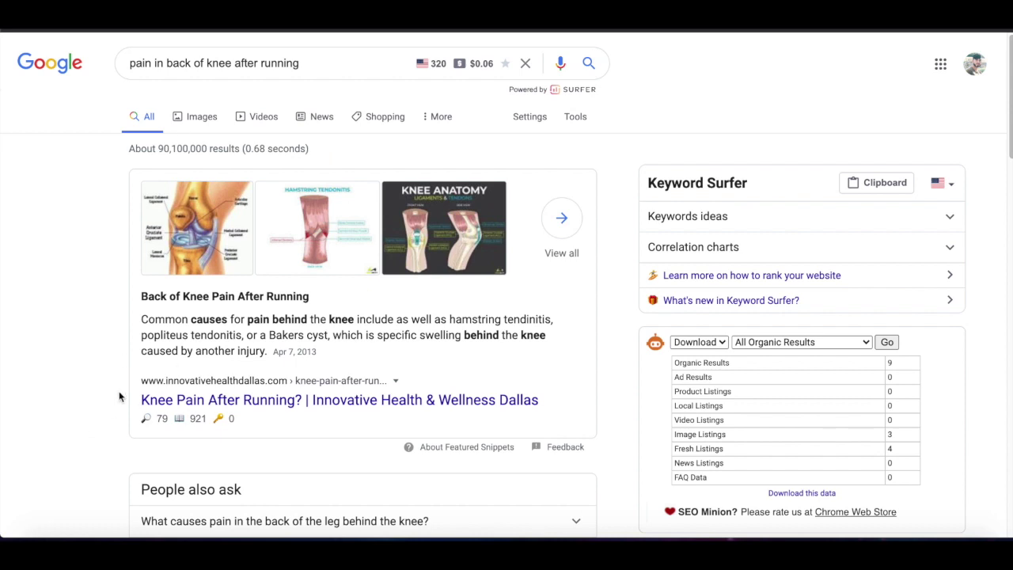
{"action": "scroll", "coordinate": [107, 443], "scroll_direction": "down", "scroll_amount": 5}
{"action": "scroll", "coordinate": [107, 445], "scroll_direction": "down", "scroll_amount": 2}
{"action": "scroll", "coordinate": [107, 447], "scroll_direction": "down", "scroll_amount": 1}
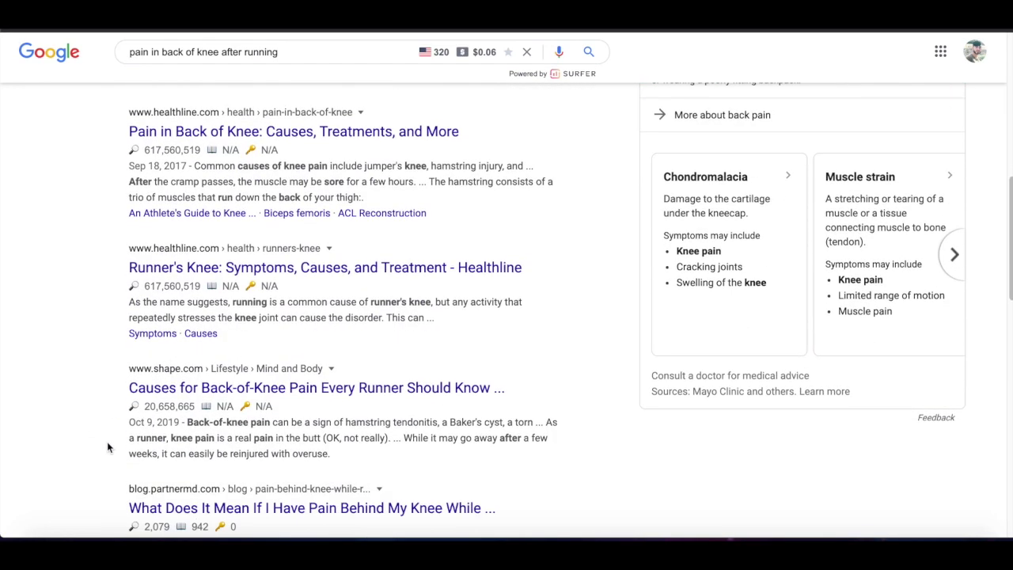
{"action": "scroll", "coordinate": [108, 447], "scroll_direction": "up", "scroll_amount": 8}
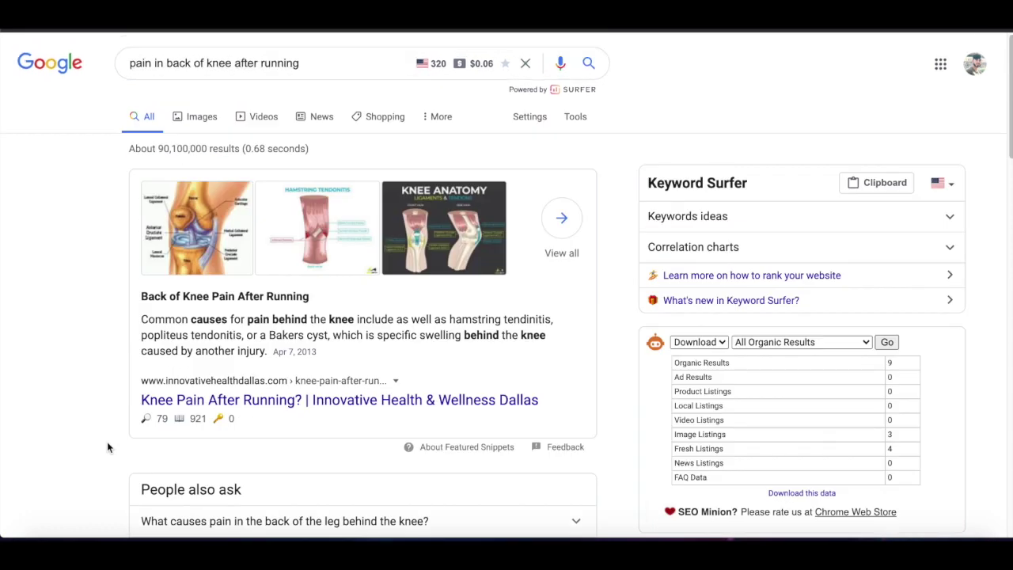